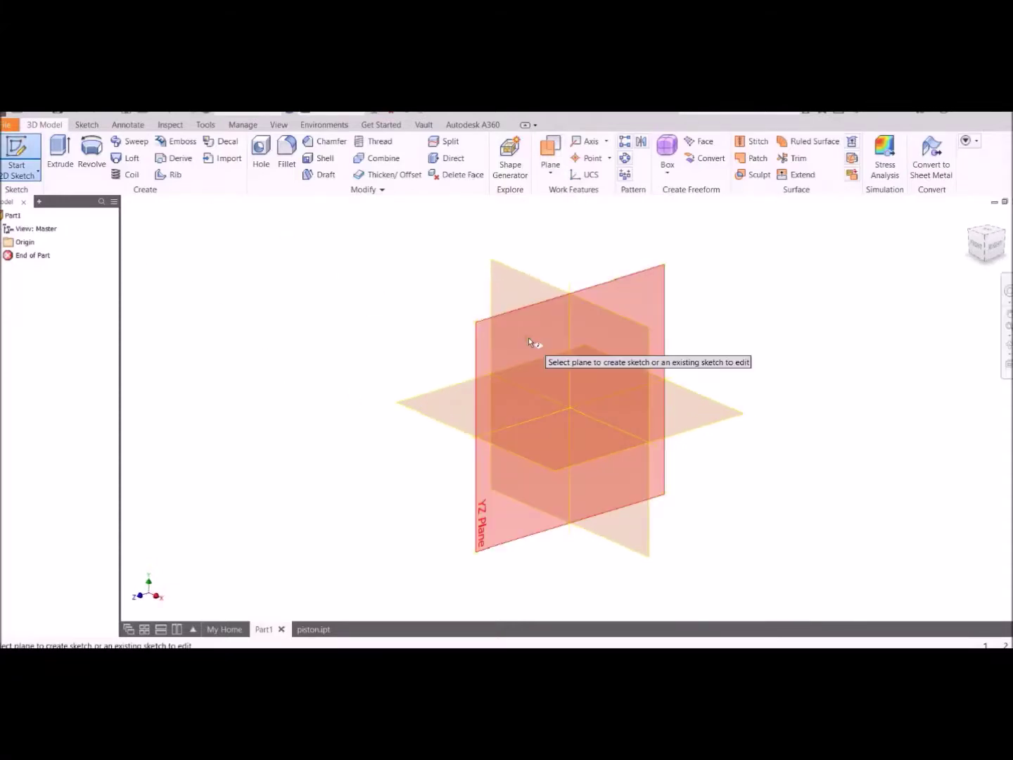
Step: Start a sketch on the YZ plane with concentric 1.000 and 1.250 circles at the origin
click(530, 339)
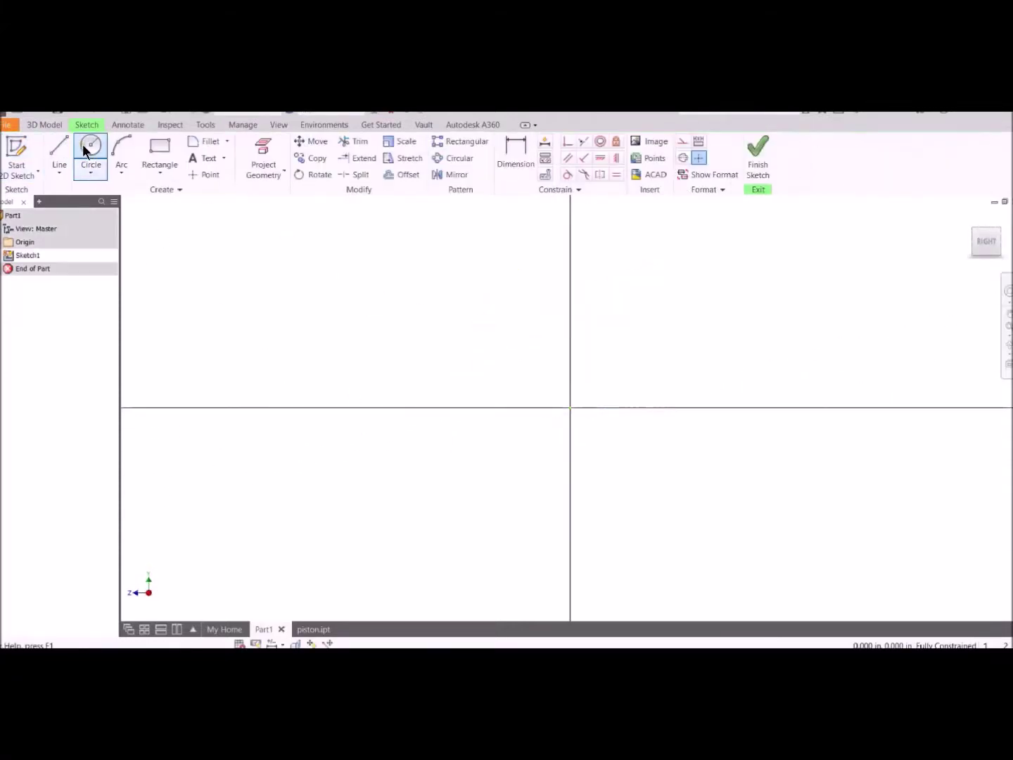
click(90, 149)
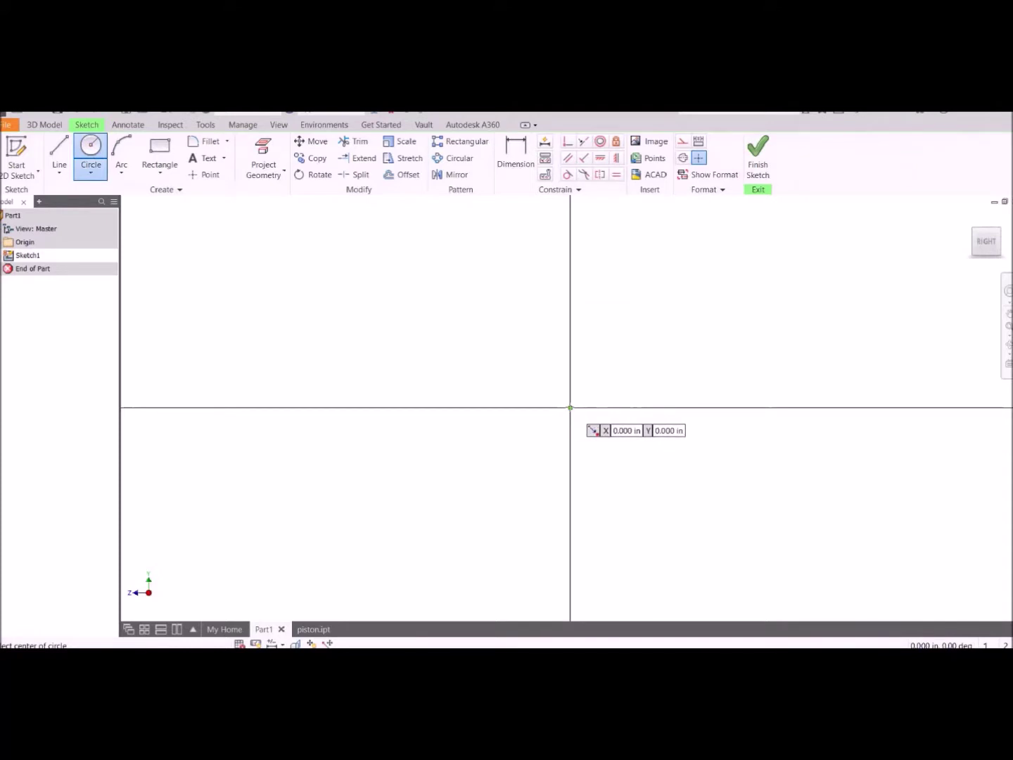
click(570, 407)
text(1)
key(Return)
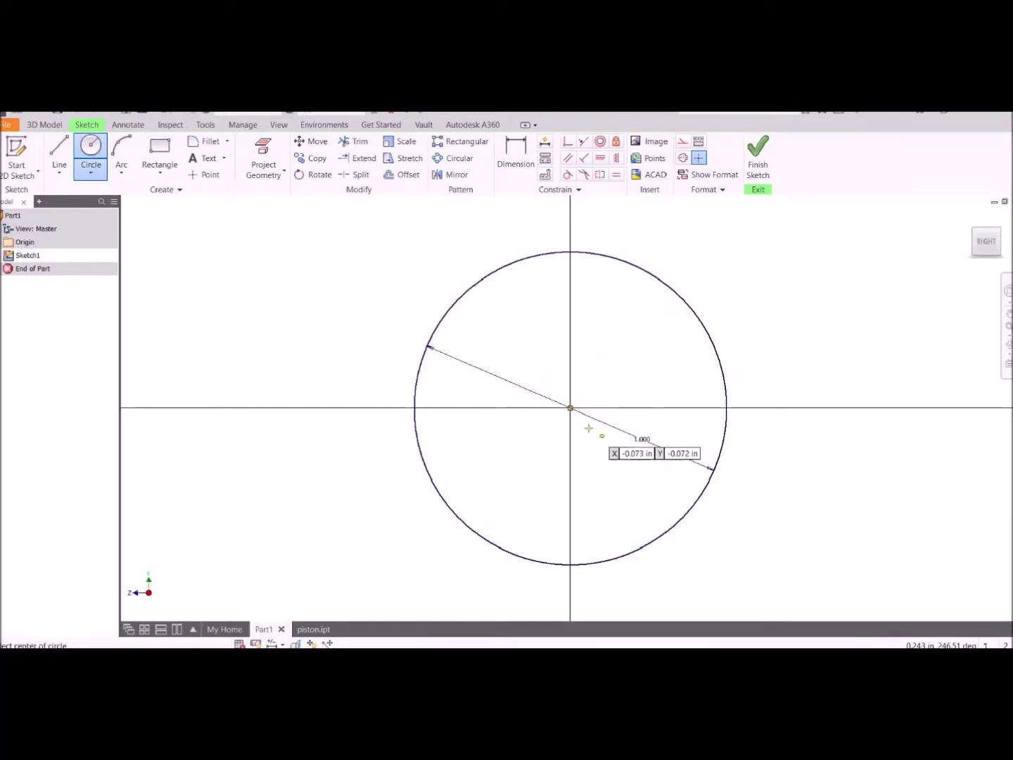
click(570, 408)
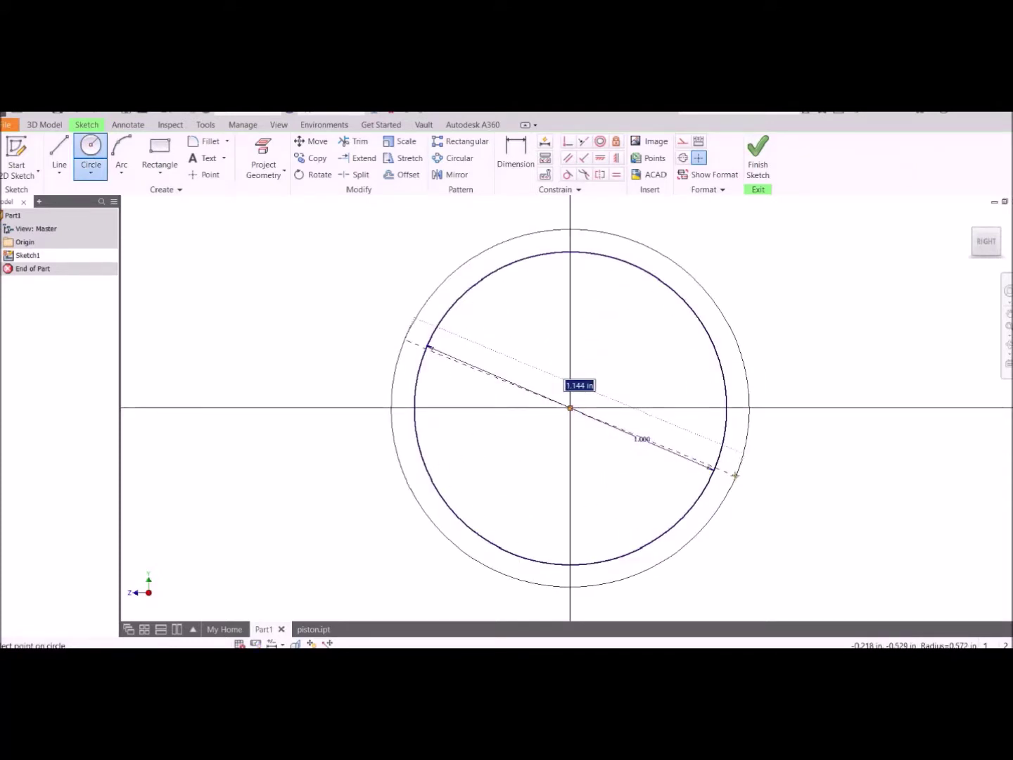
key(Return)
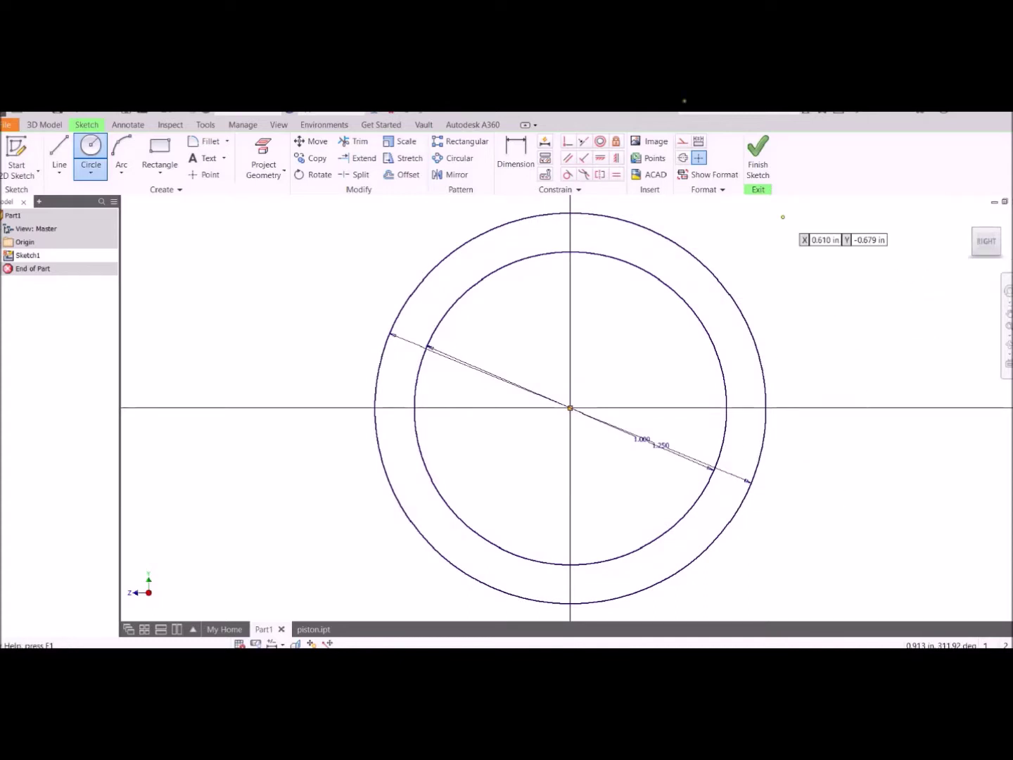
Step: Draw a 9.000-long horizontal line from the circles' centre
scroll(638, 298, down, 4)
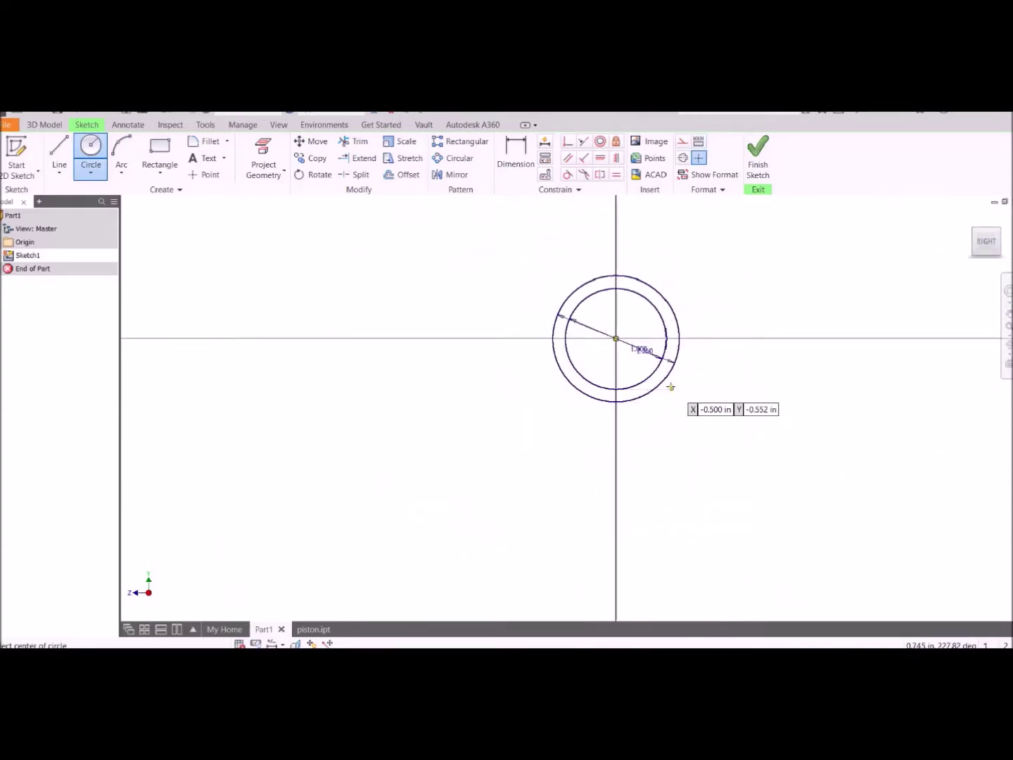
mouse_move(798, 383)
middle_down()
mouse_move(699, 446)
mouse_move(545, 489)
middle_up()
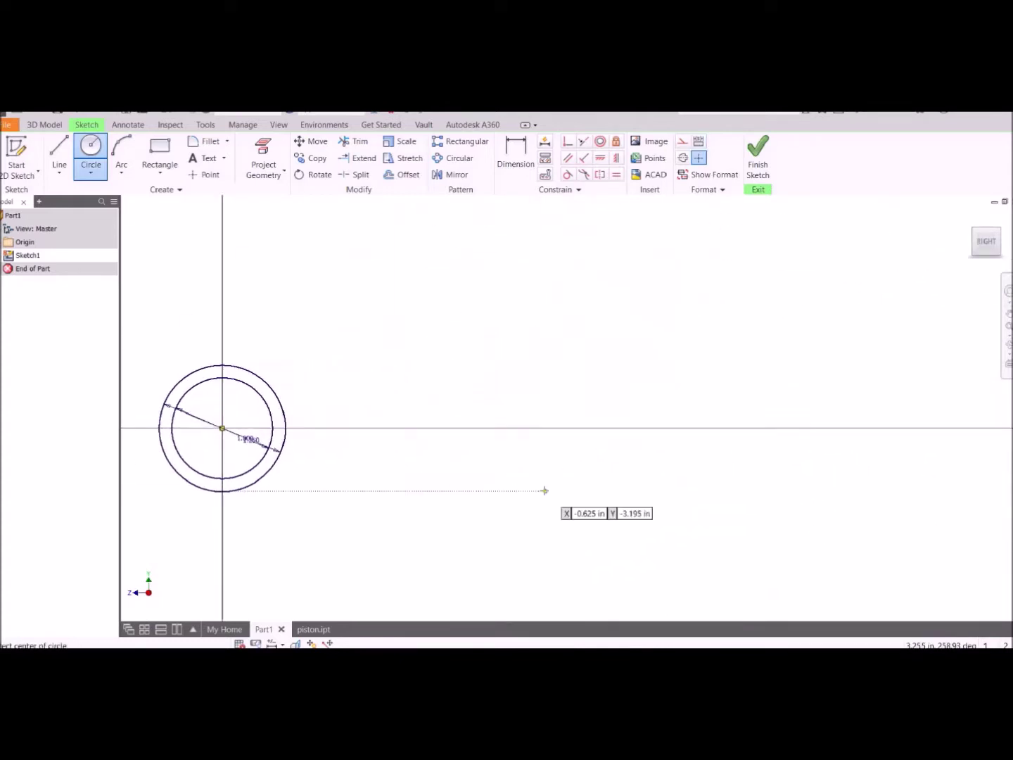
key(l)
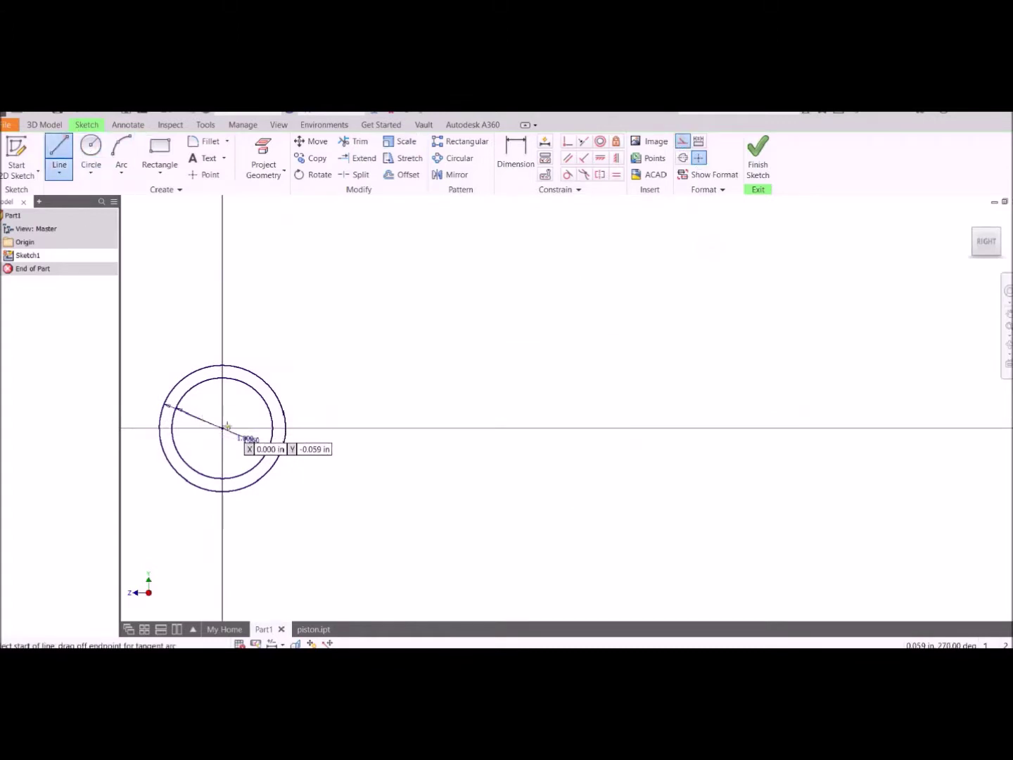
click(221, 428)
text(9)
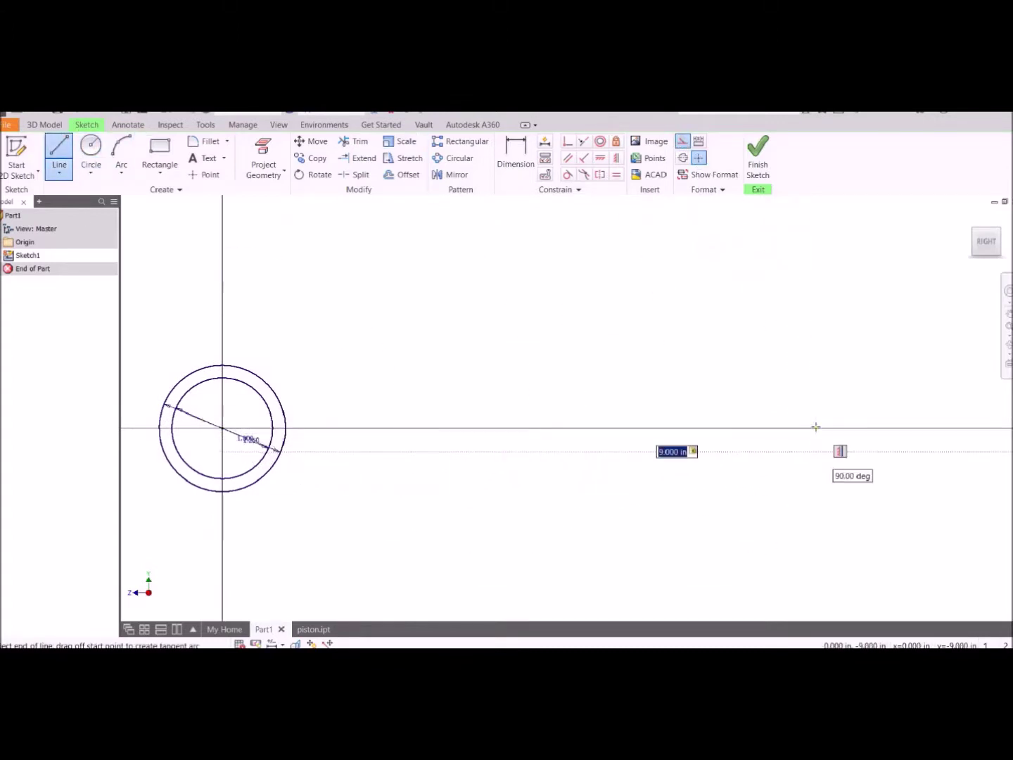
key(Return)
key(Escape)
scroll(808, 522, down, 3)
middle_drag(809, 521, 578, 447)
scroll(511, 405, down, 2)
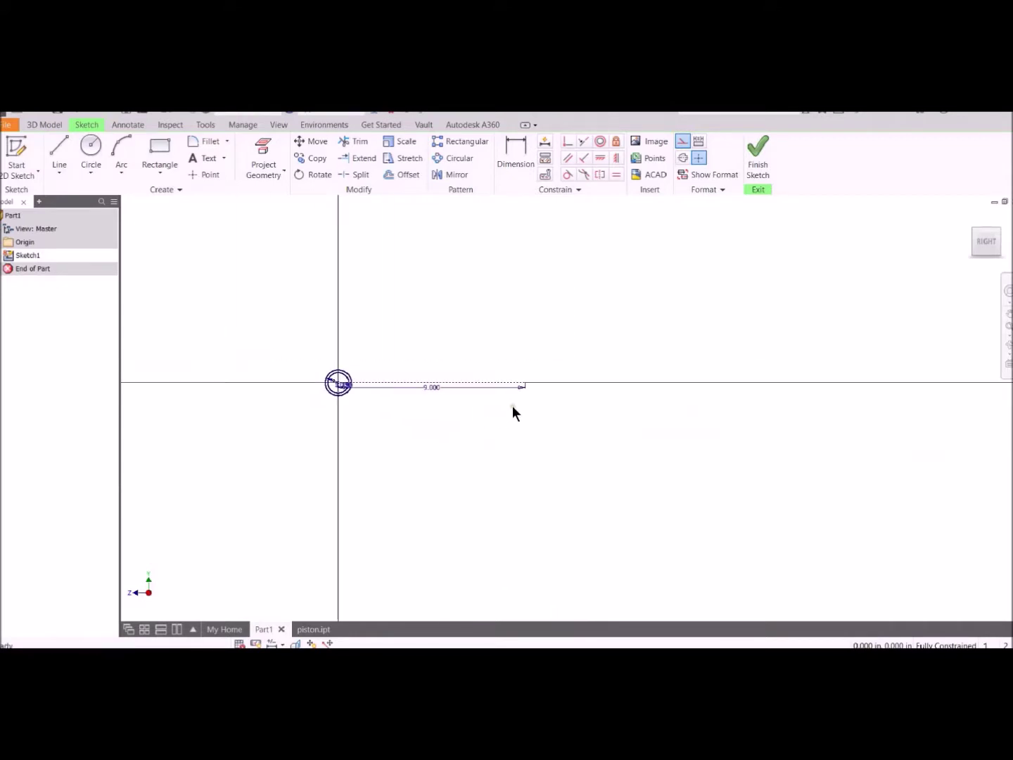
scroll(608, 351, up, 5)
mouse_move(608, 352)
middle_down()
mouse_move(816, 425)
mouse_move(853, 479)
middle_up()
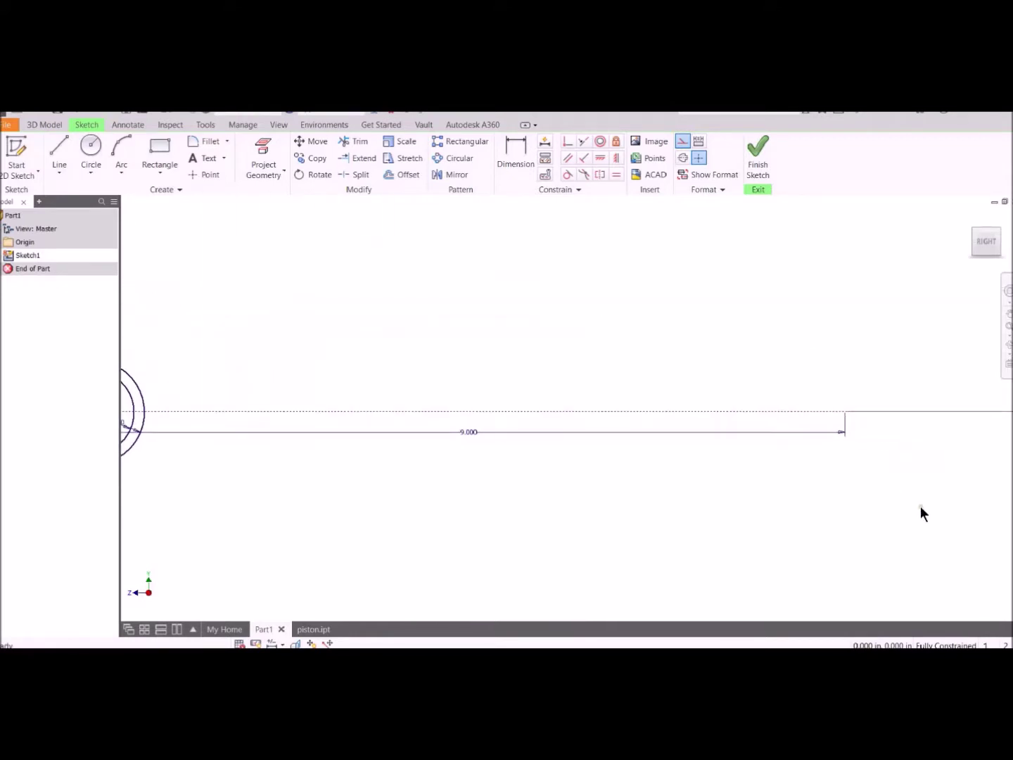
Step: Draw concentric 2.000 and 2.500 circles centred on the 9.000 line's far end
click(92, 145)
click(846, 412)
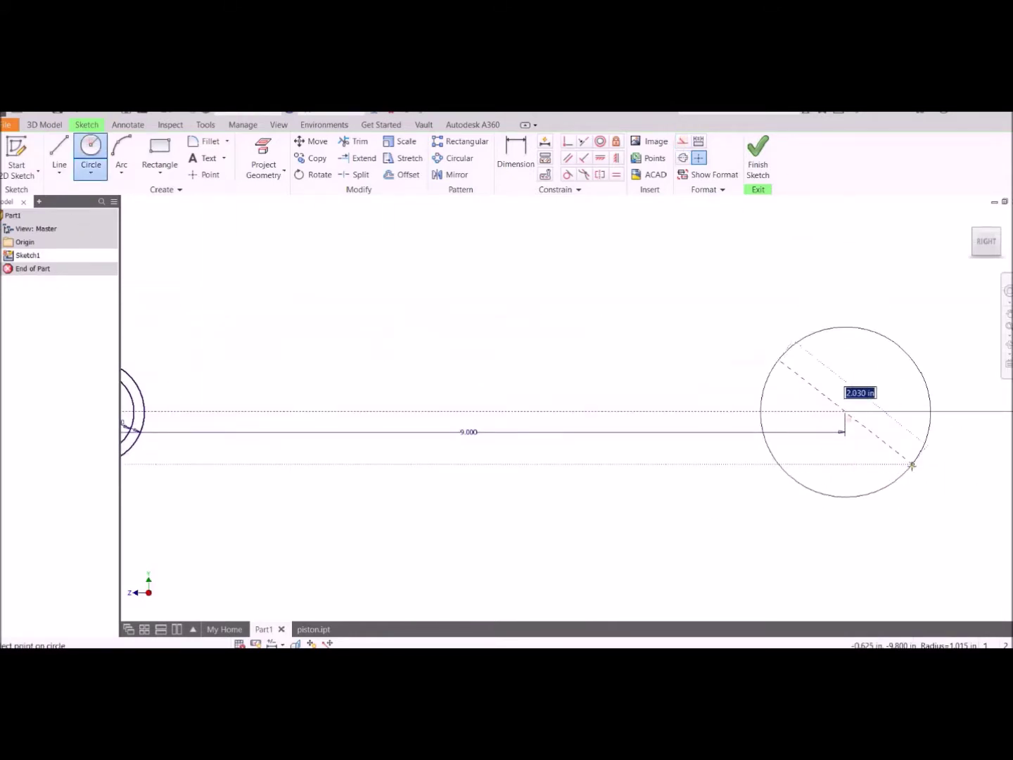
text(2)
key(Return)
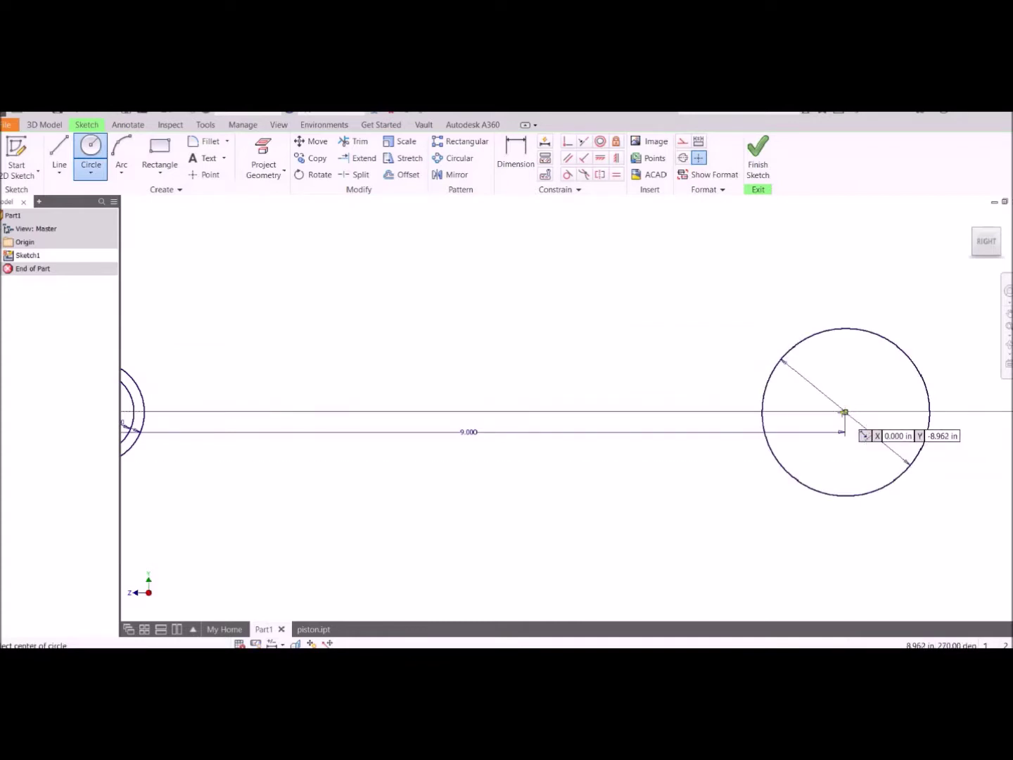
click(846, 412)
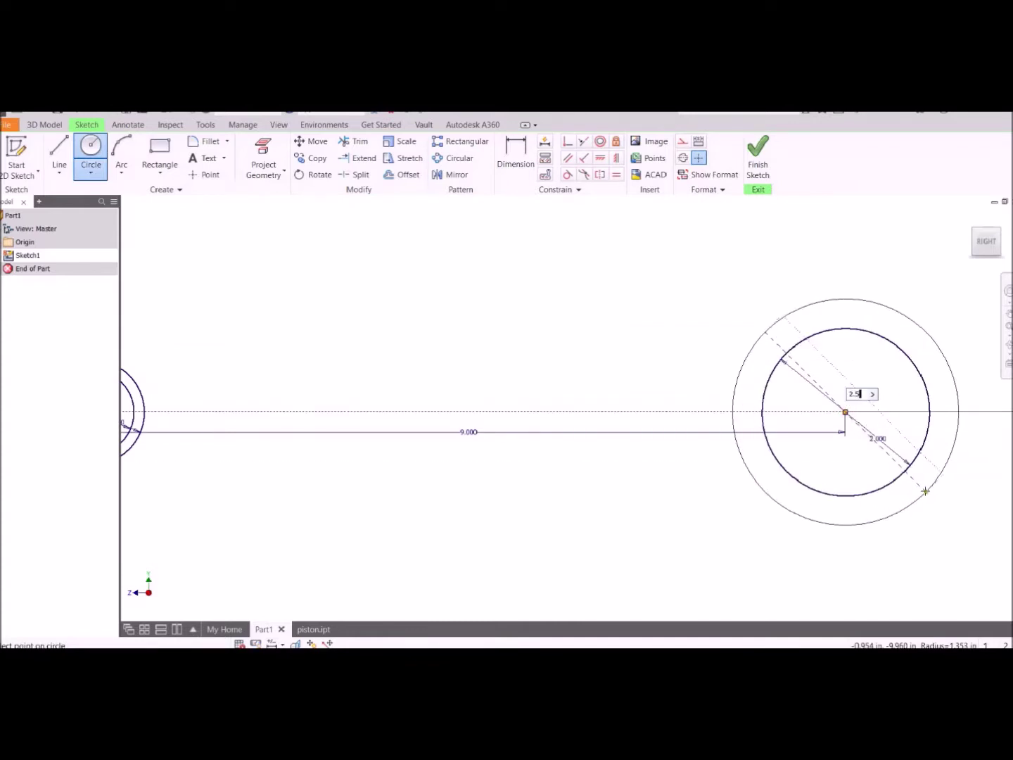
text(2.5)
key(Return)
Step: Split the circles with a vertical line and trim their right halves into half-rings
click(60, 148)
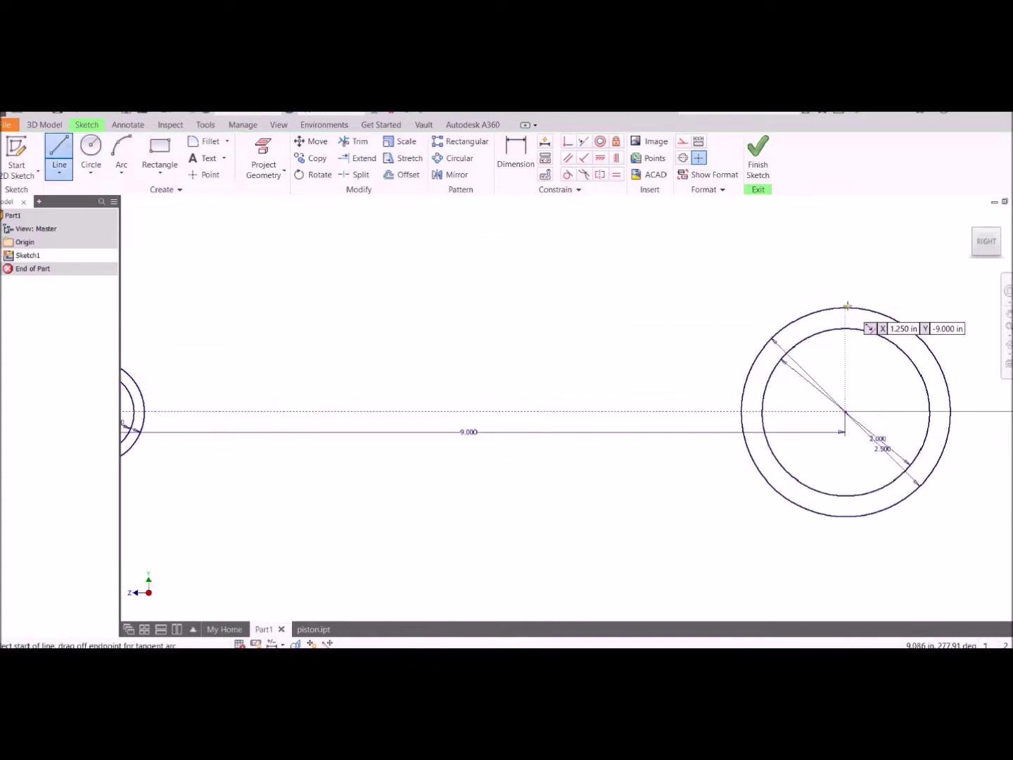
click(846, 307)
click(846, 515)
key(Escape)
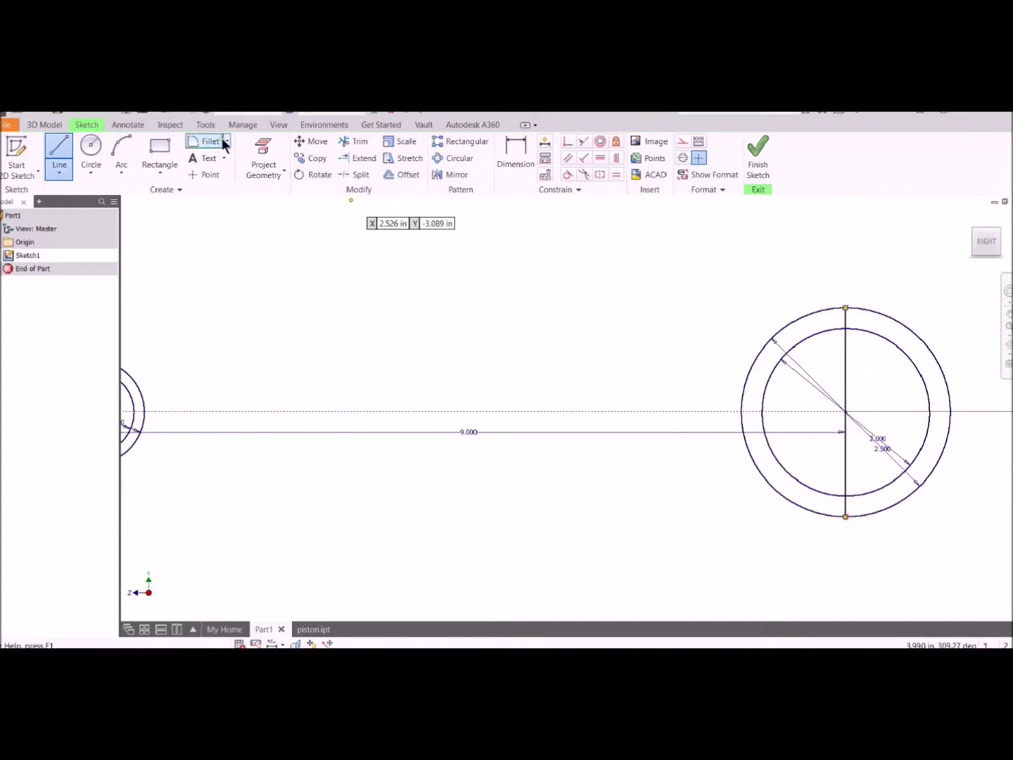
click(353, 141)
drag(879, 310, 884, 512)
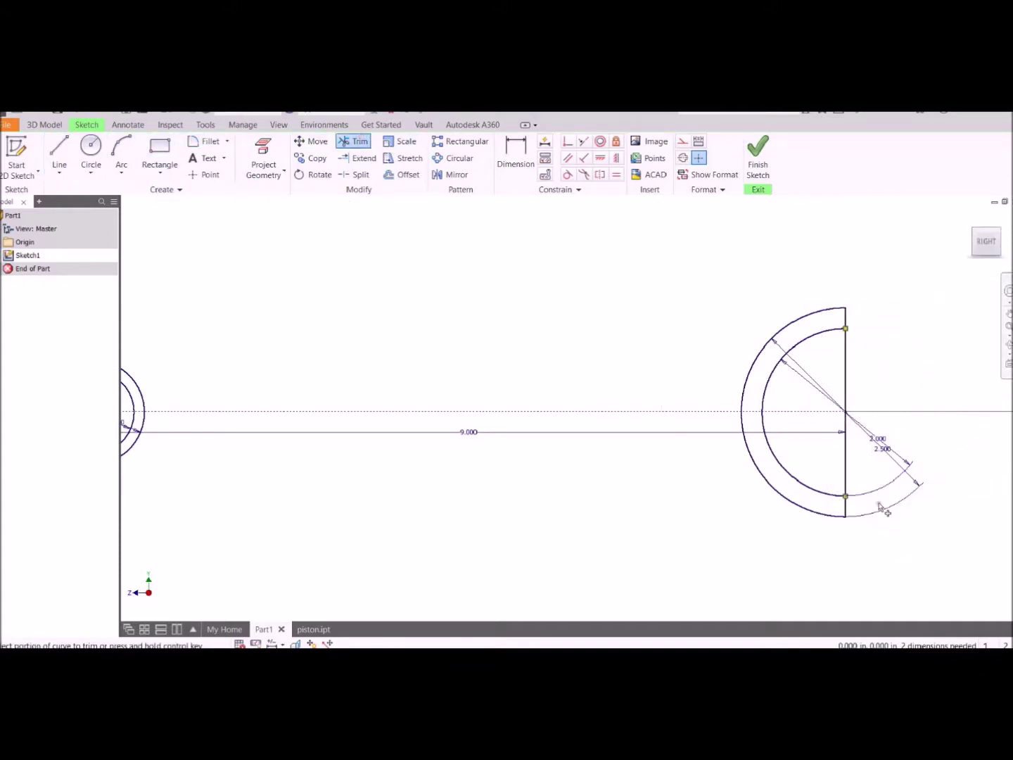
drag(892, 351, 826, 366)
key(Escape)
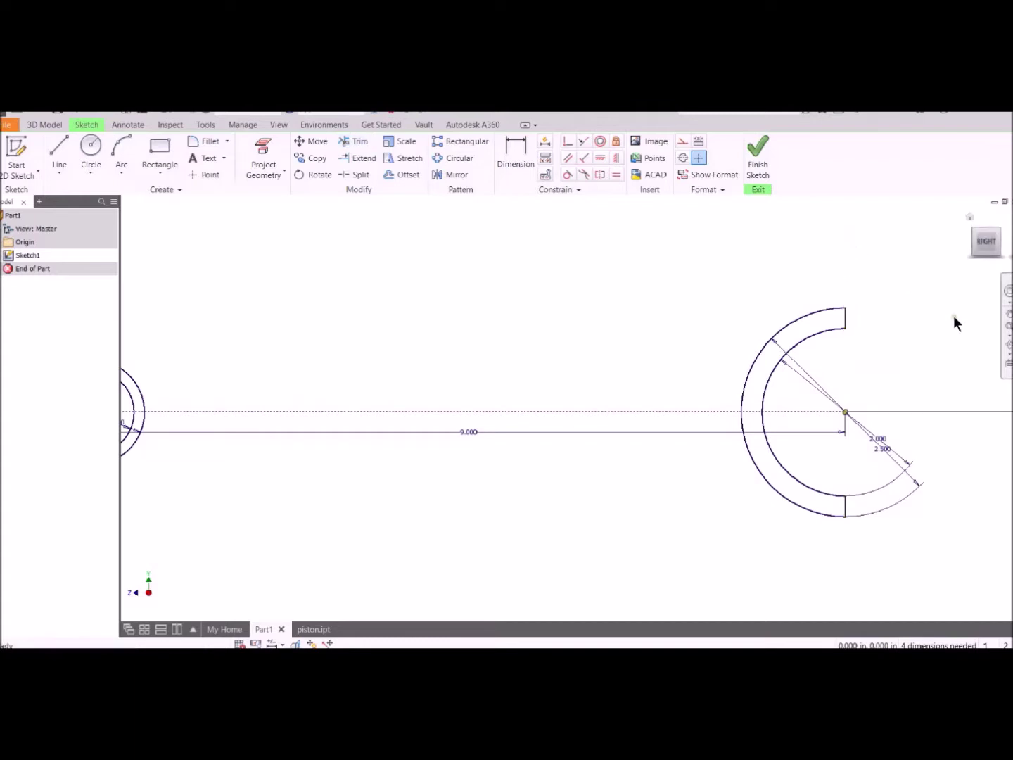
Step: Finish the sketch and switch to the piston part
click(1009, 327)
click(758, 158)
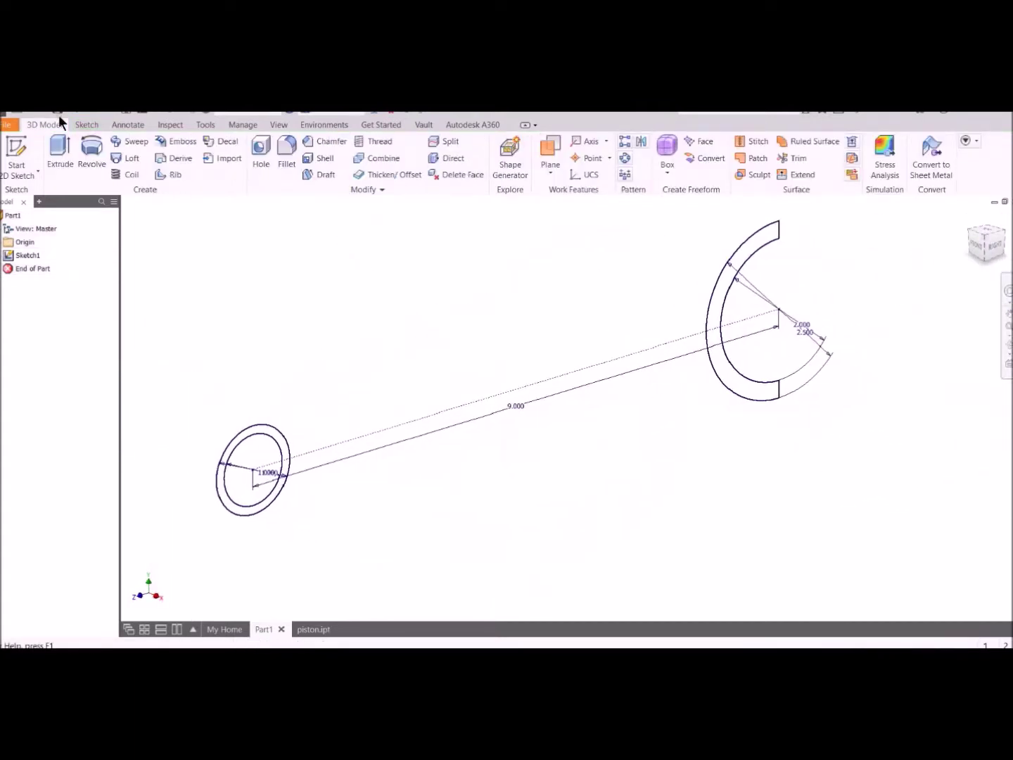
click(310, 629)
Step: Measure the 1.50 centre distance between the piston's bosses
shift+middle_drag(633, 538, 652, 474)
click(87, 124)
click(206, 125)
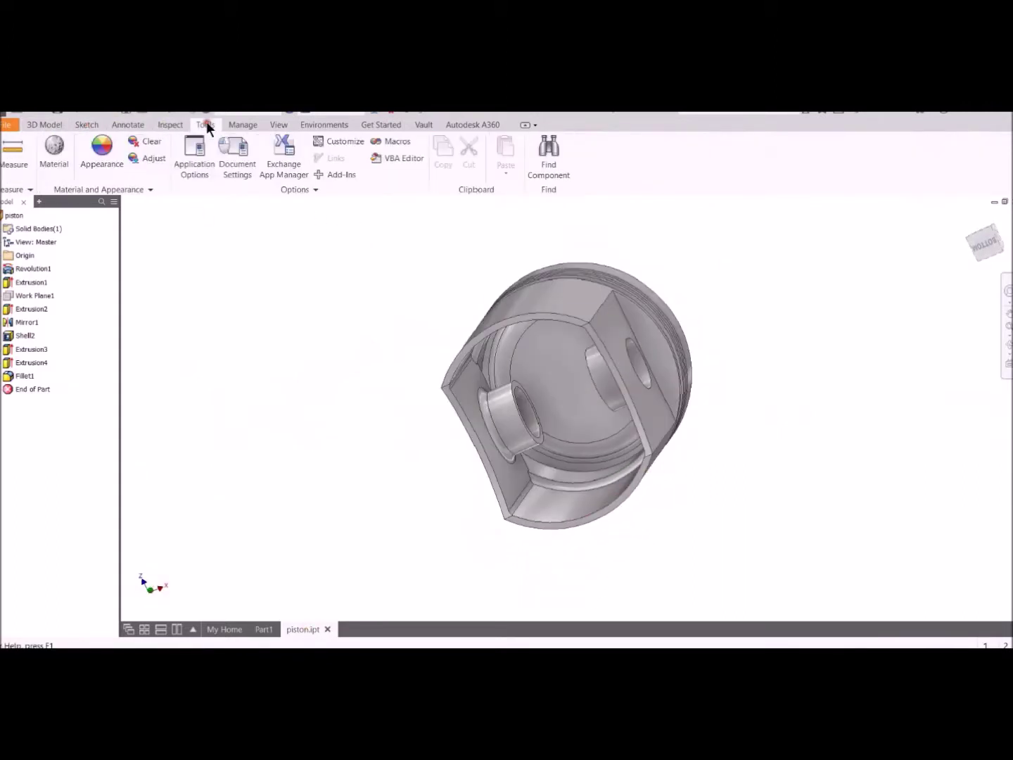
click(16, 156)
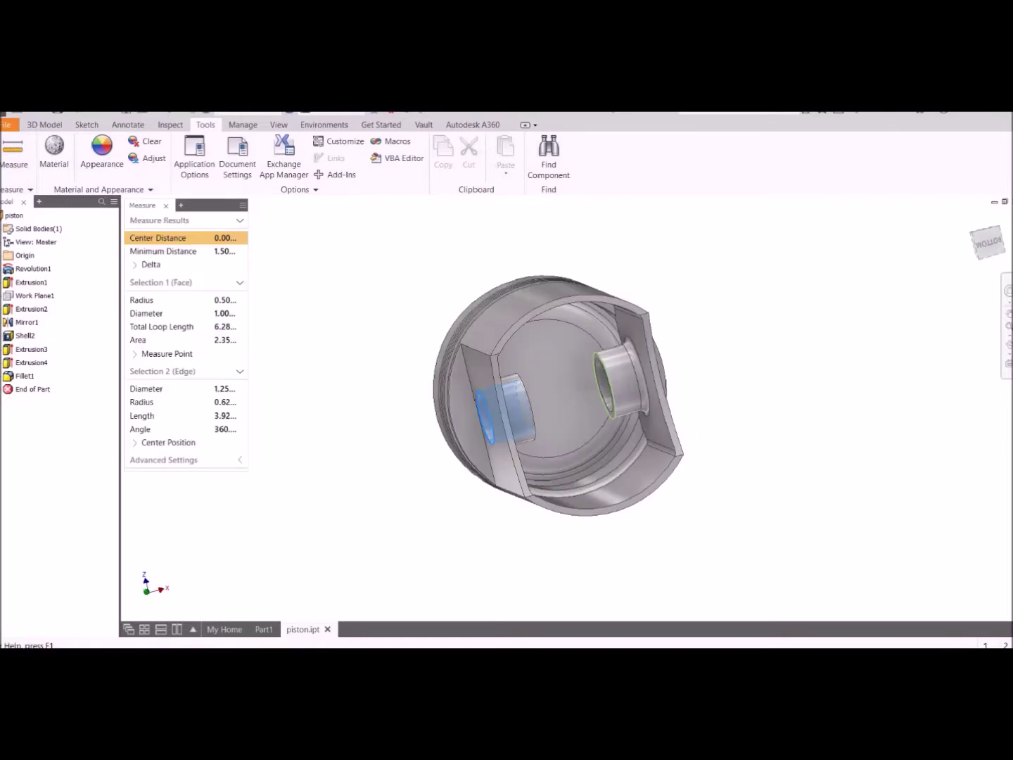
click(536, 431)
scroll(742, 461, up, 10)
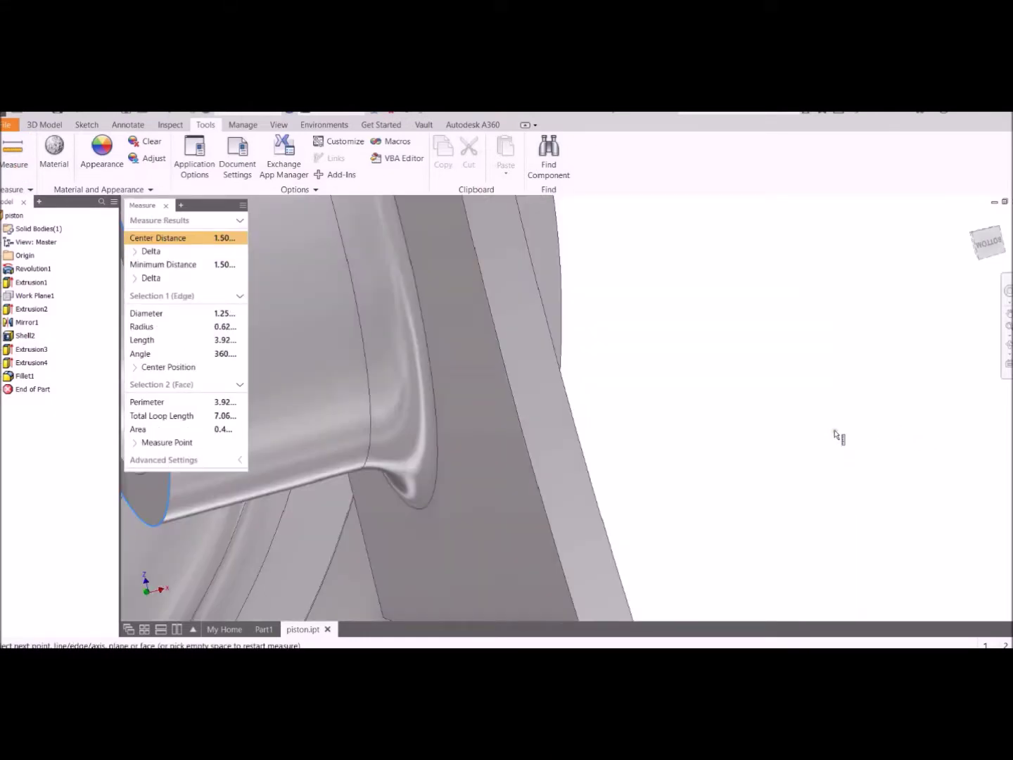
scroll(753, 493, down, 5)
shift+middle_drag(753, 494, 826, 452)
Step: In Part1, extrude the half-ring and small ring profiles 1.5 deep
click(263, 630)
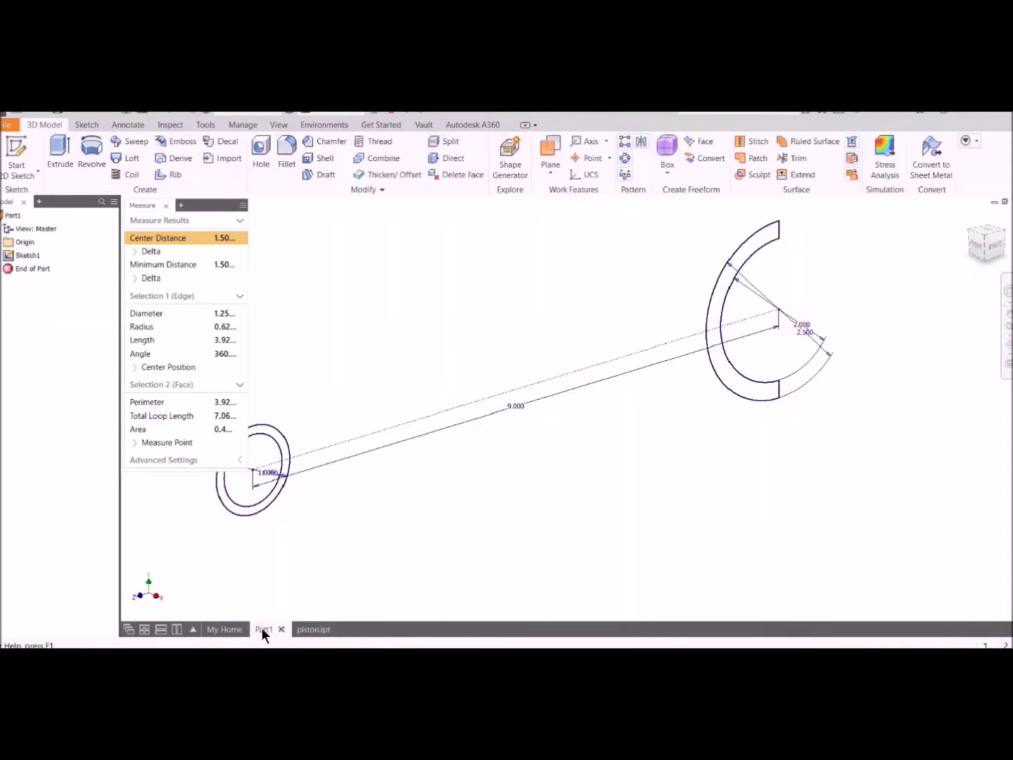
click(60, 151)
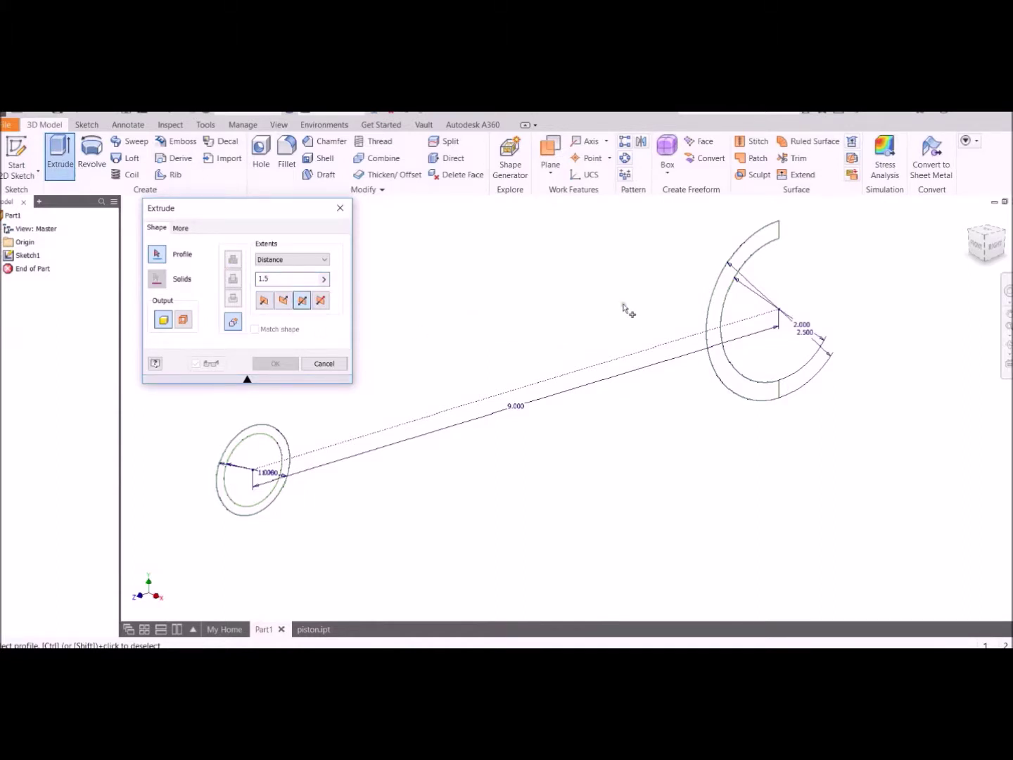
click(717, 313)
click(251, 431)
click(280, 365)
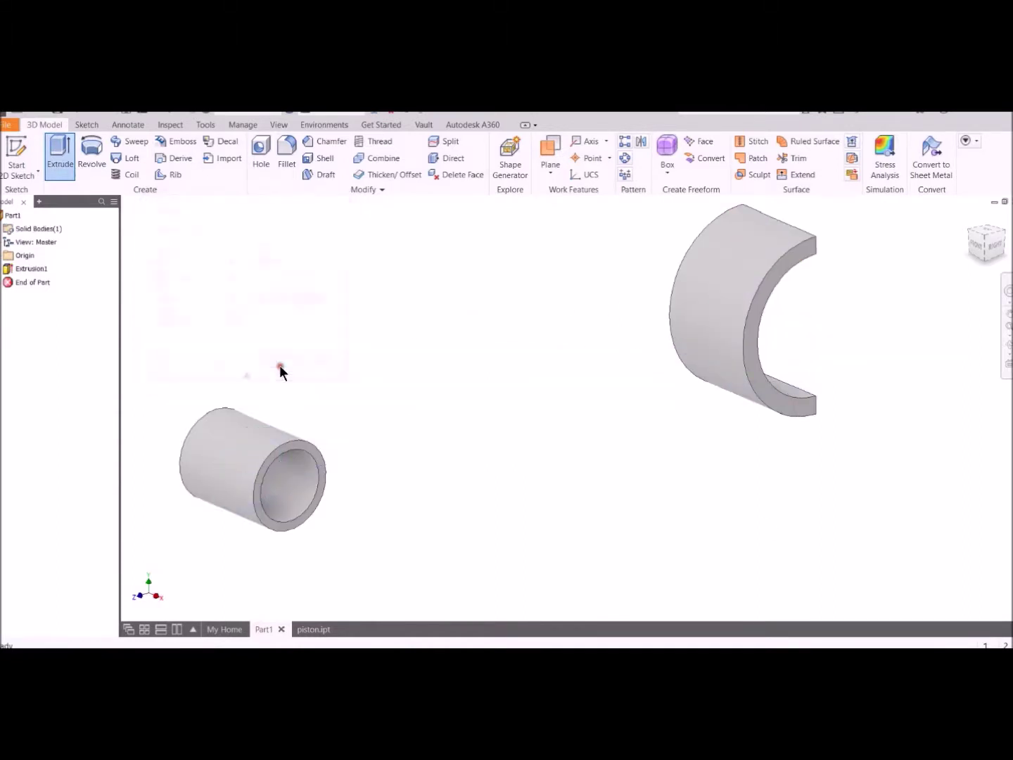
click(14, 149)
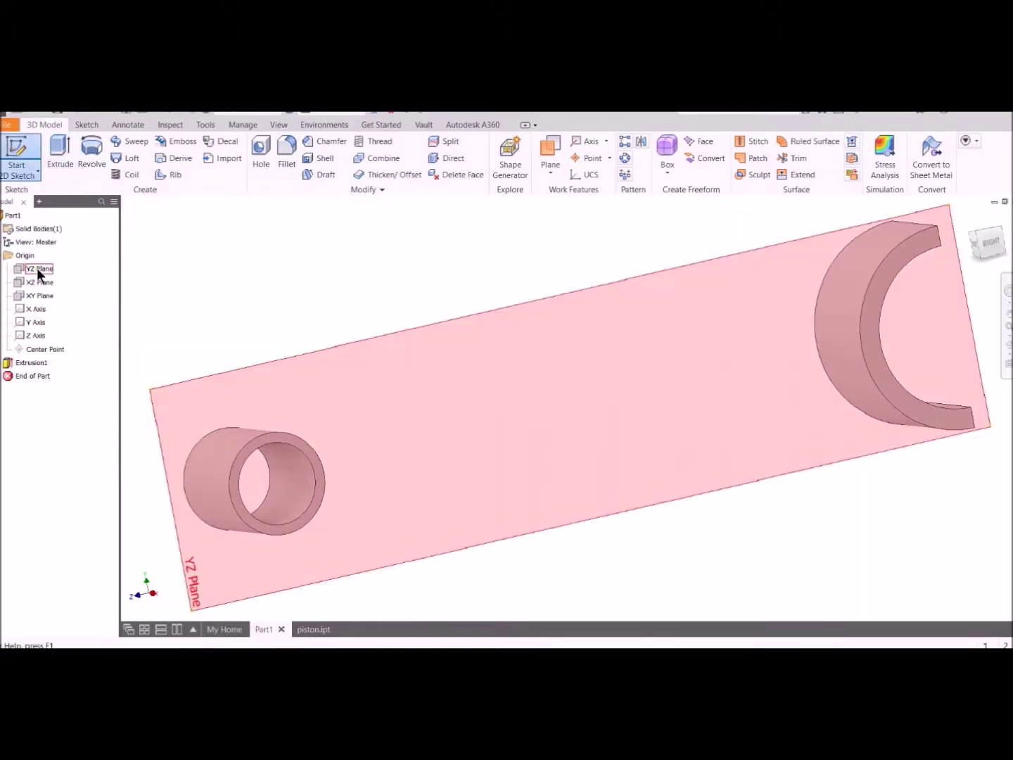
Step: Place the new sketch on the YZ plane and turn on model textures
click(35, 283)
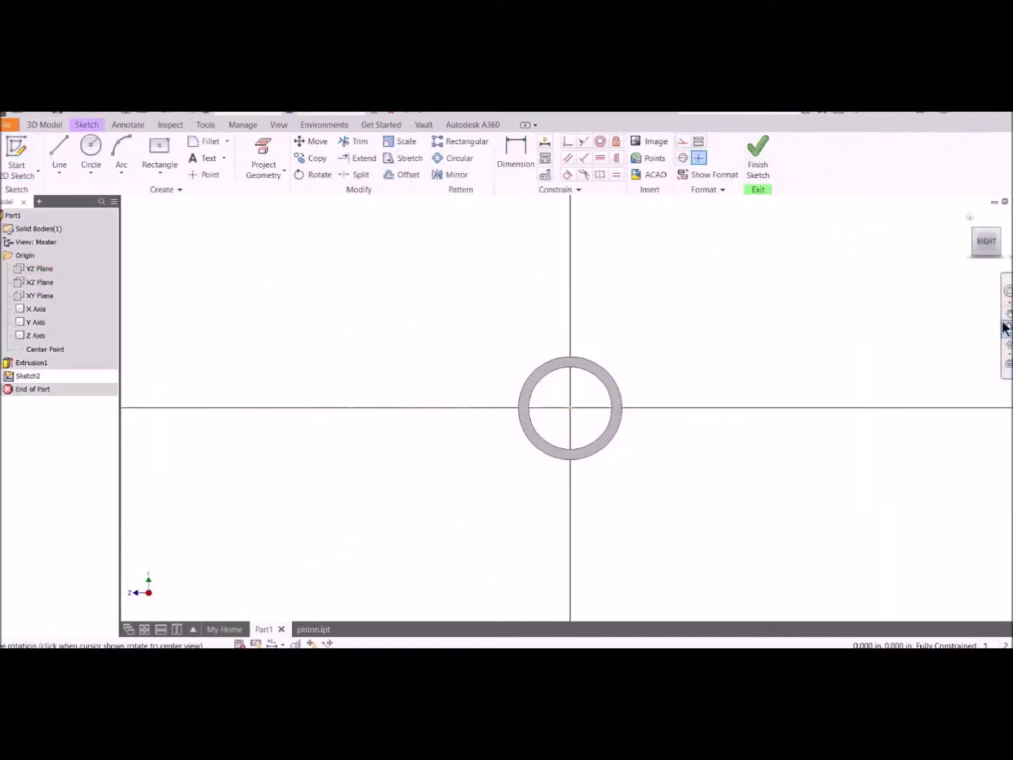
click(282, 119)
click(470, 138)
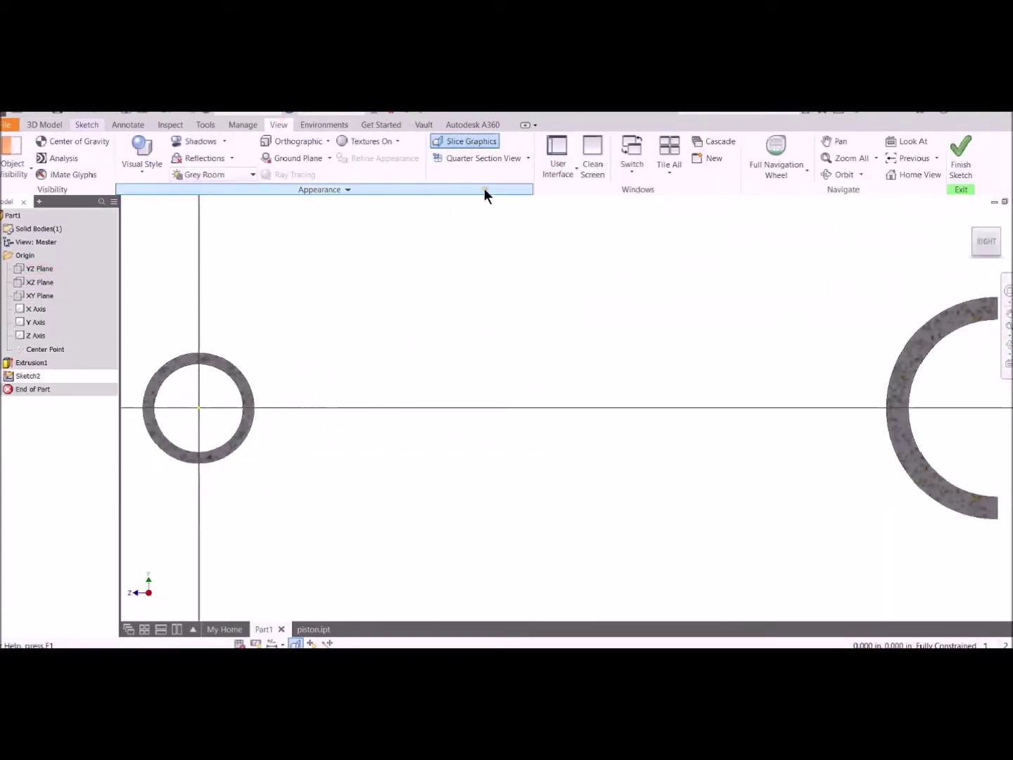
click(84, 124)
Step: Draw a centerline from the small ring's centre to the C's centre
click(69, 152)
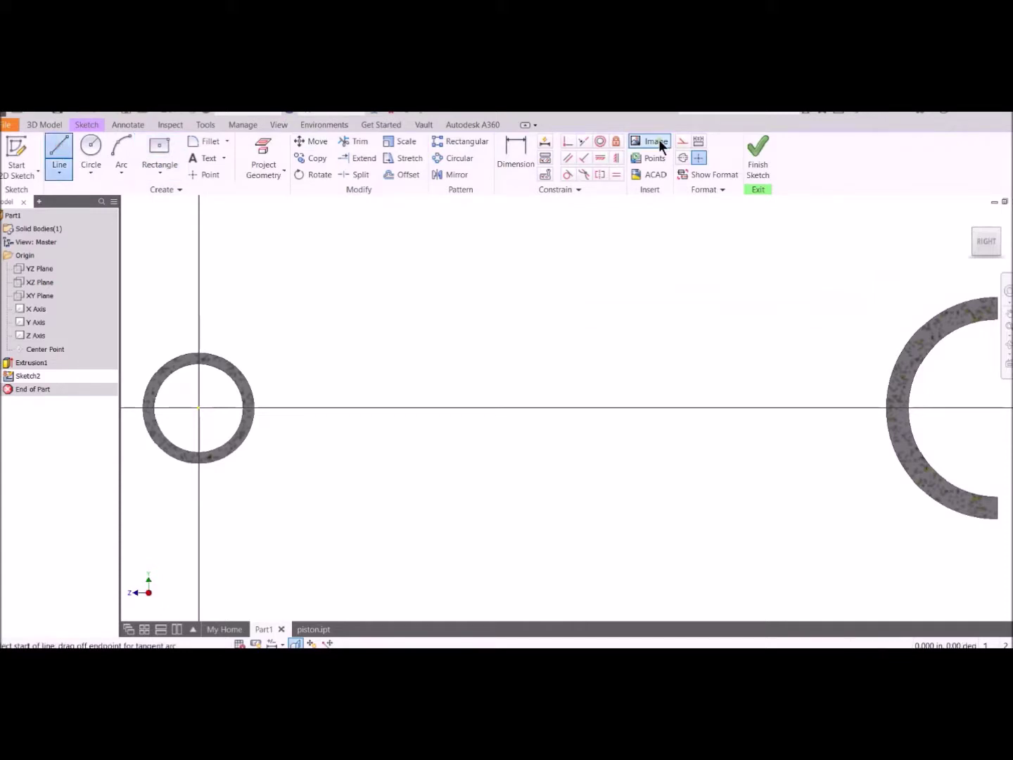
click(256, 423)
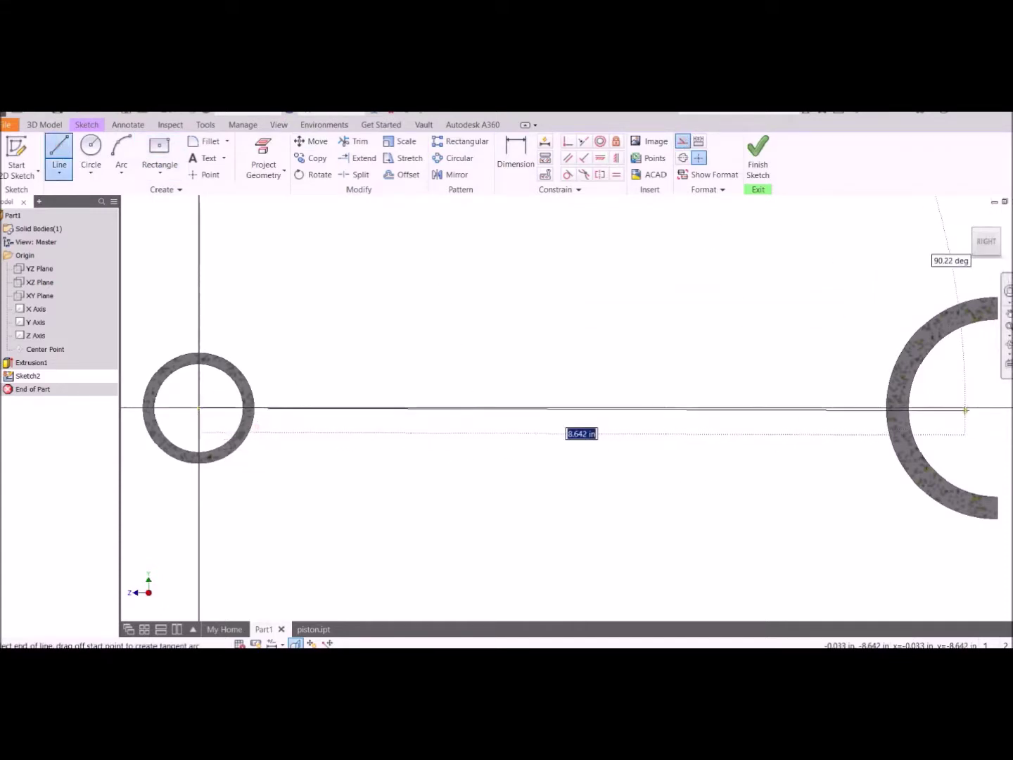
scroll(839, 422, down, 2)
click(861, 422)
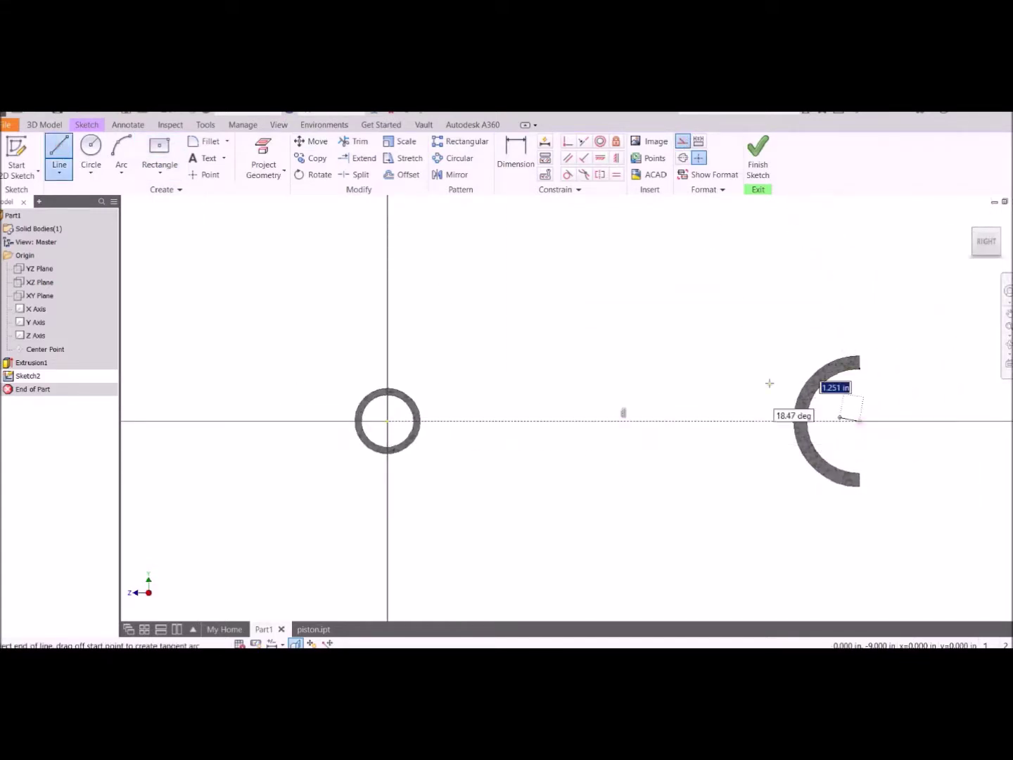
key(Escape)
Step: Add a centred rectangle 0.75 high on the centerline spanning both rings
click(160, 151)
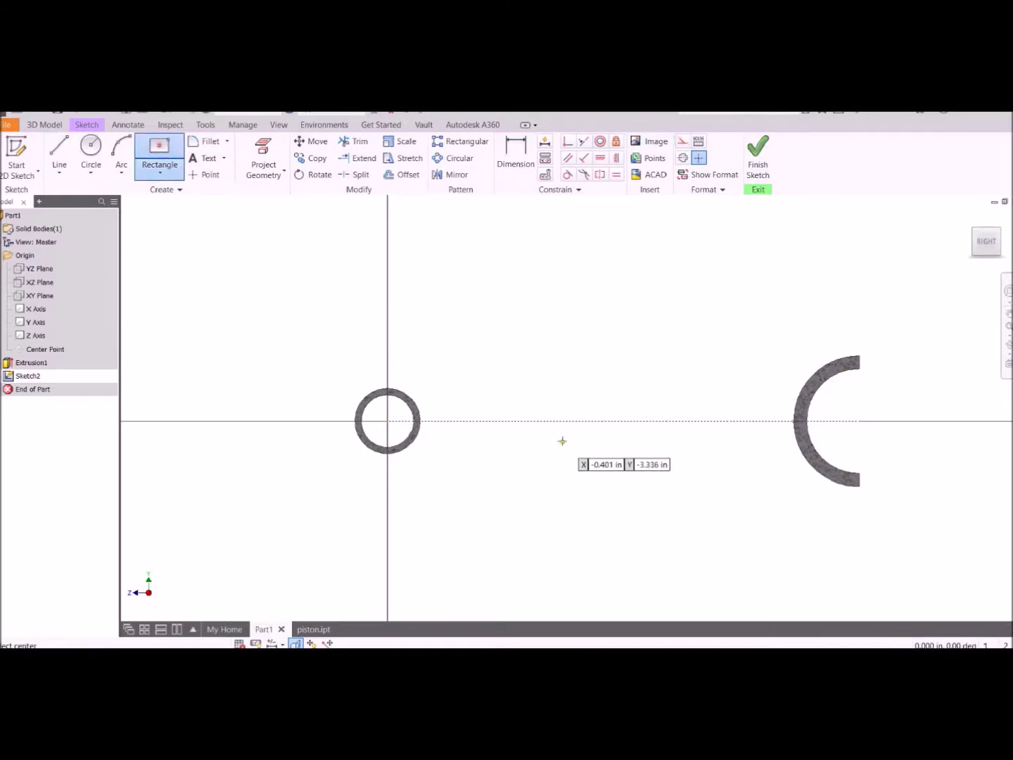
click(592, 422)
text(0.)
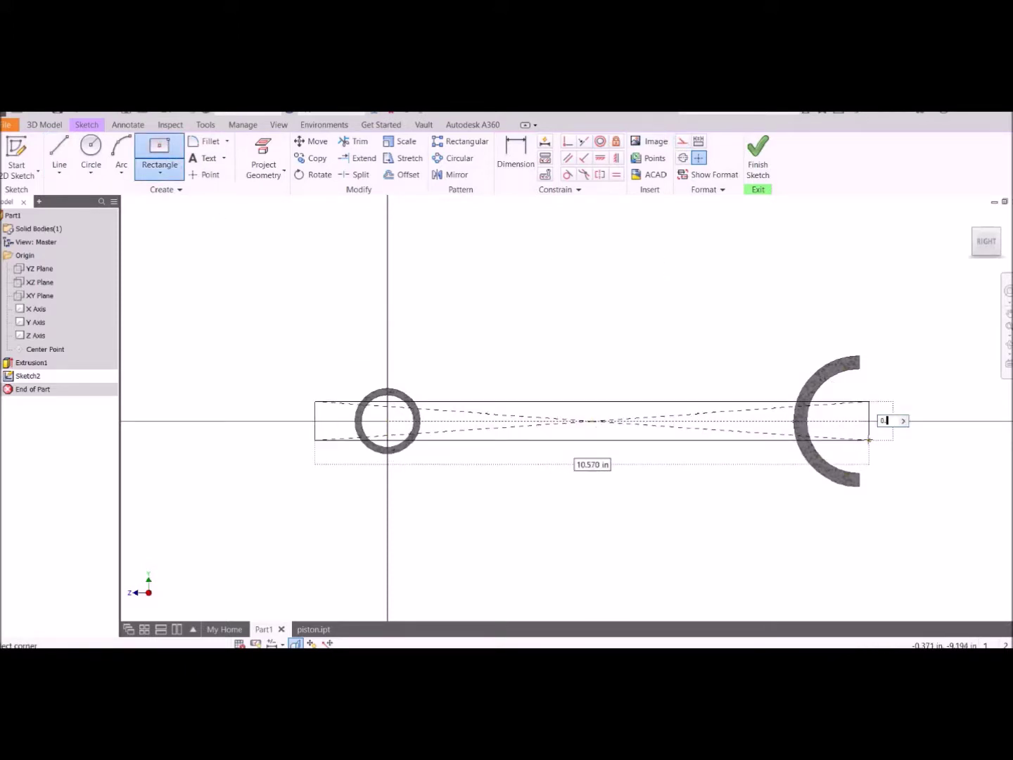
text(75)
key(Return)
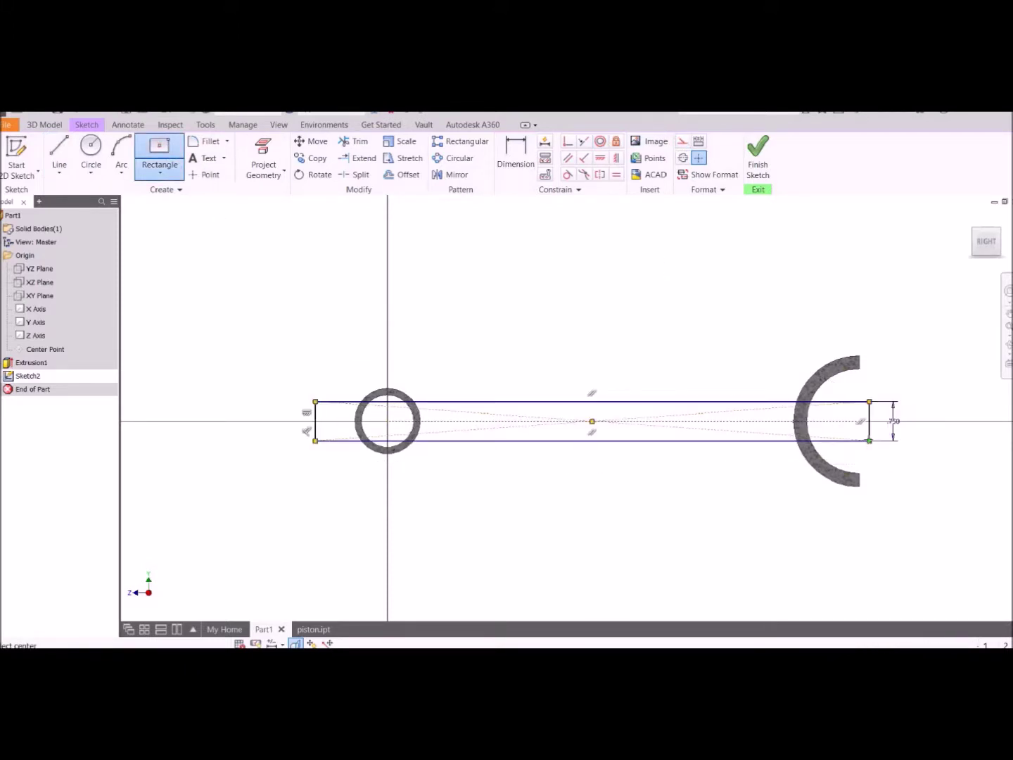
click(93, 146)
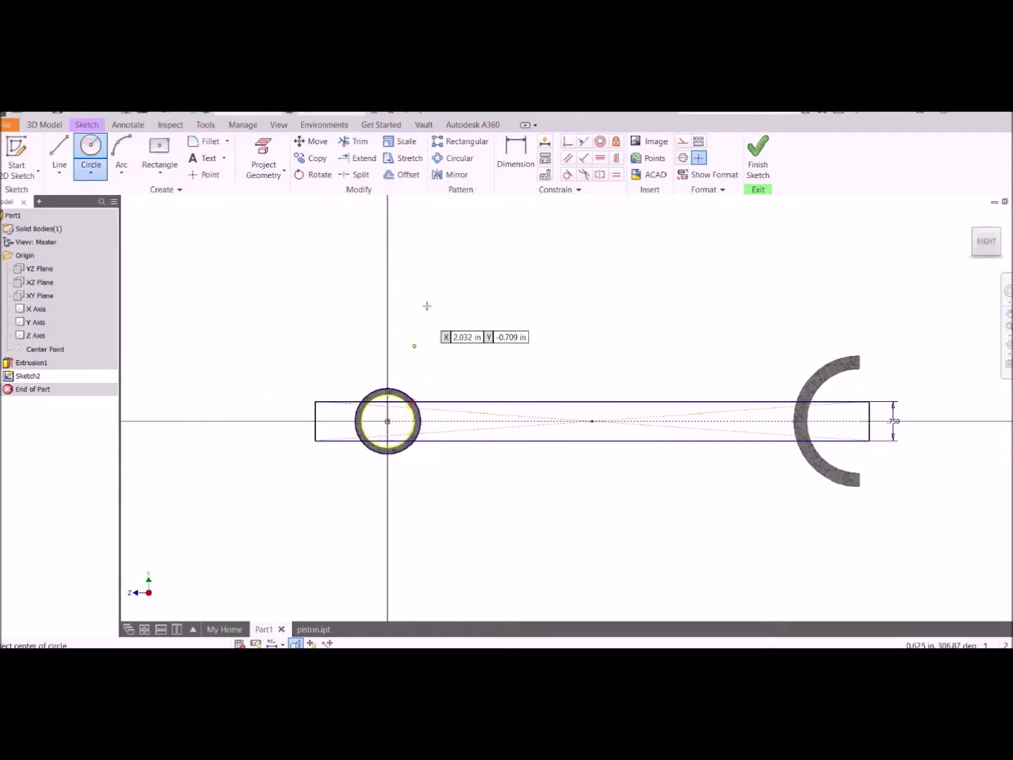
Step: Trim the rectangle's segments inside the small ring back to its outer edge
click(354, 141)
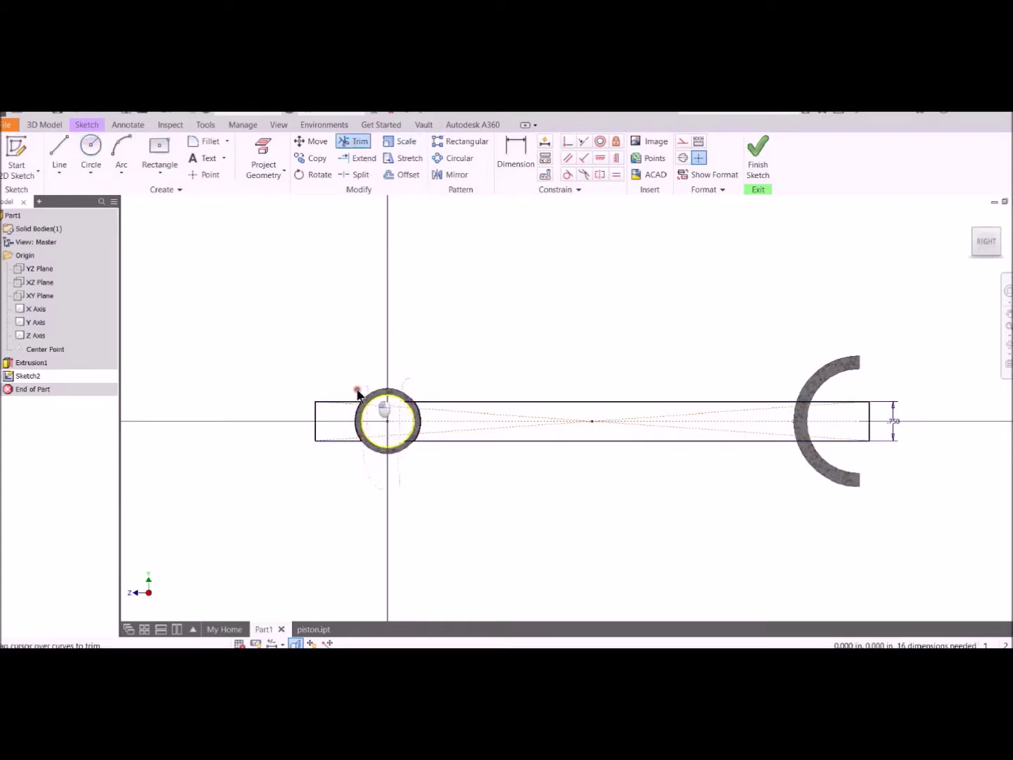
click(334, 422)
scroll(373, 411, up, 4)
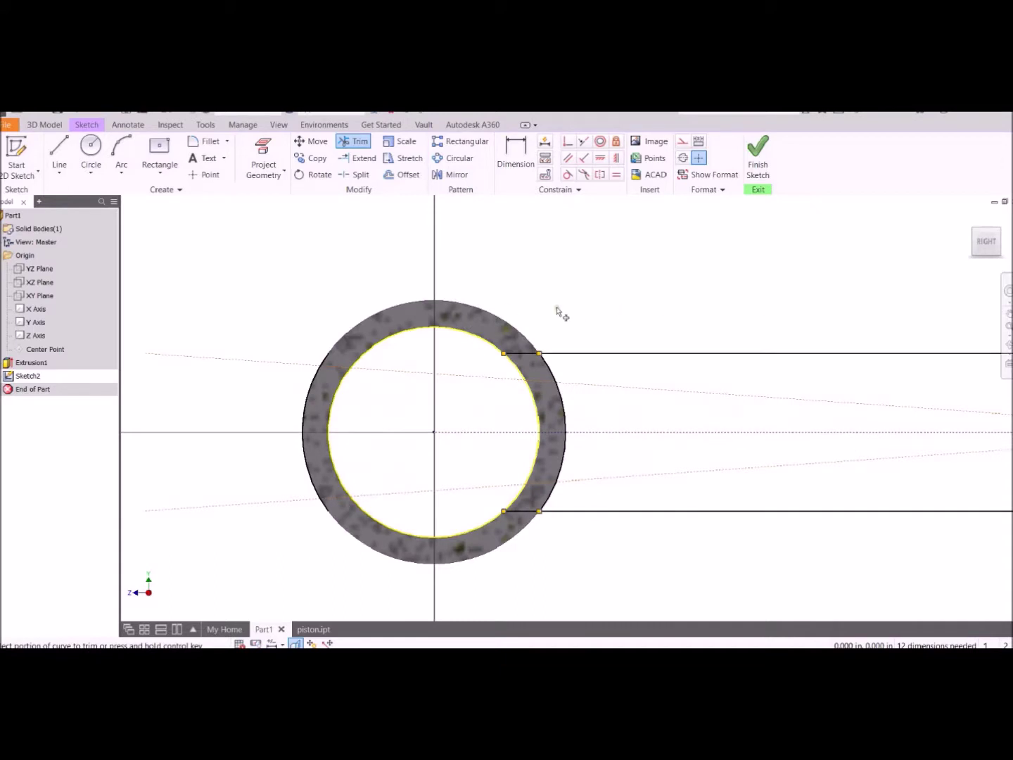
click(522, 353)
click(522, 511)
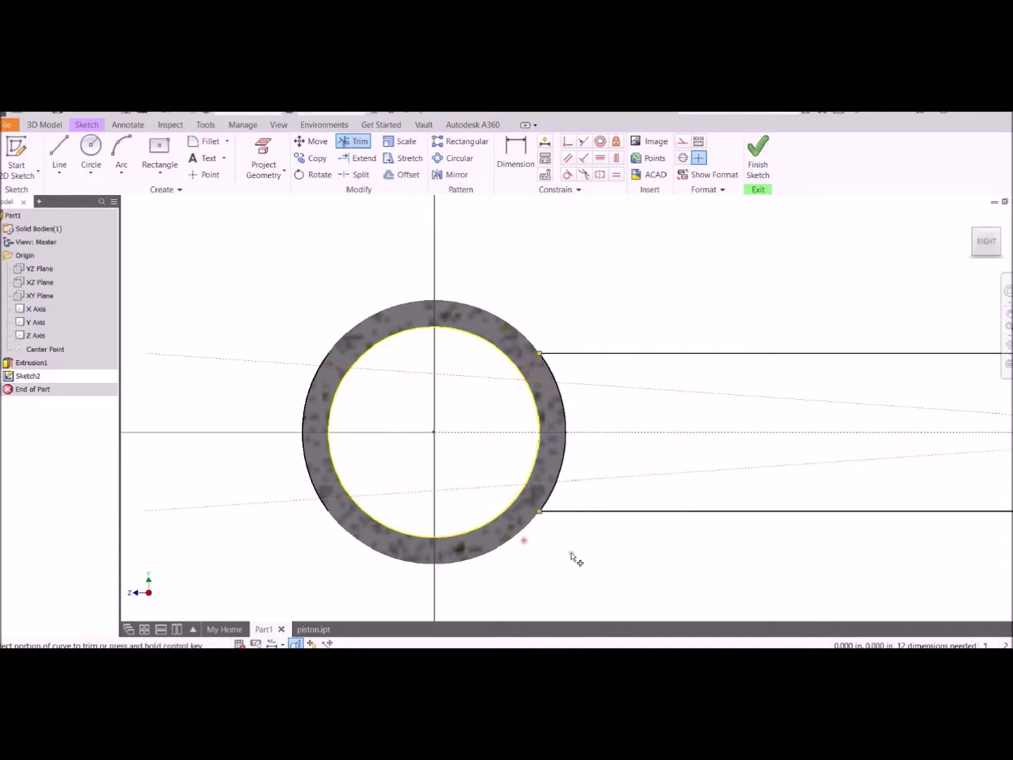
Step: Close the sketch loop and bring the whole rod into view
right_click(623, 351)
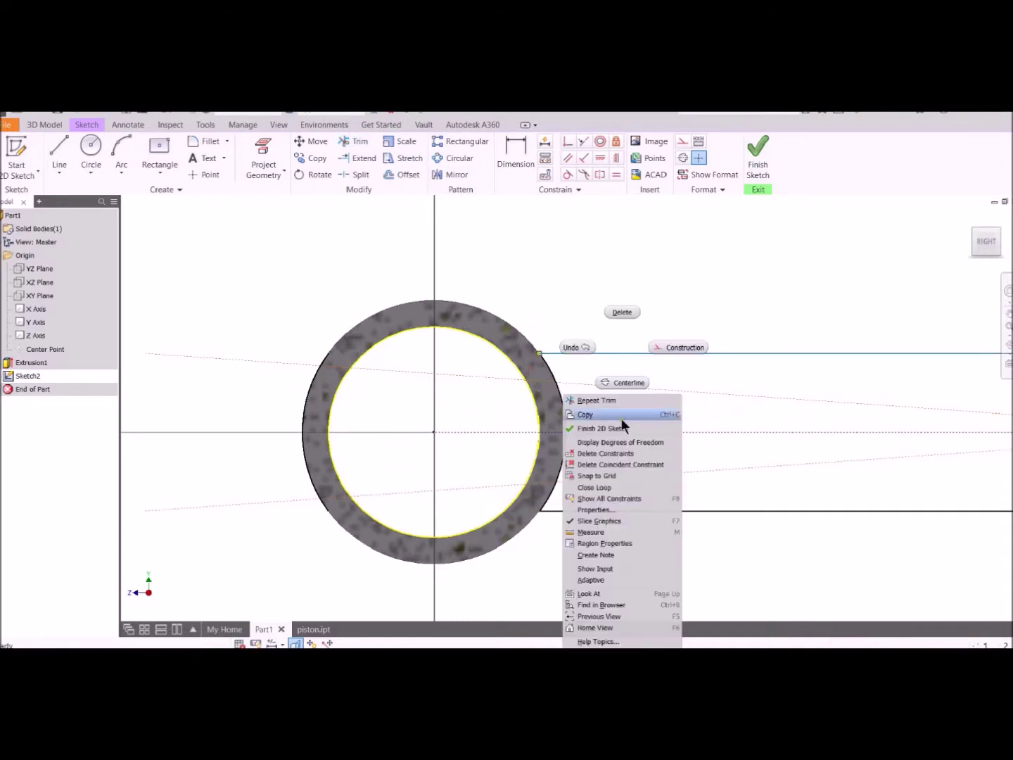
click(620, 486)
click(448, 414)
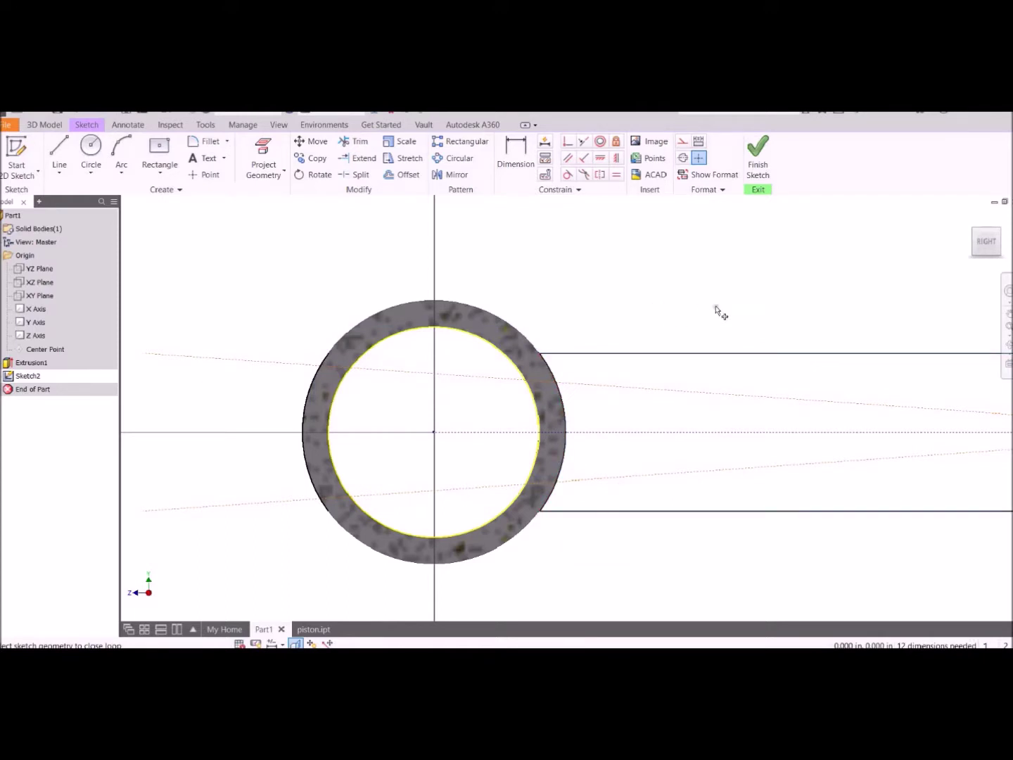
scroll(722, 313, down, 1)
middle_drag(719, 294, 542, 339)
scroll(646, 326, up, 3)
scroll(604, 350, down, 5)
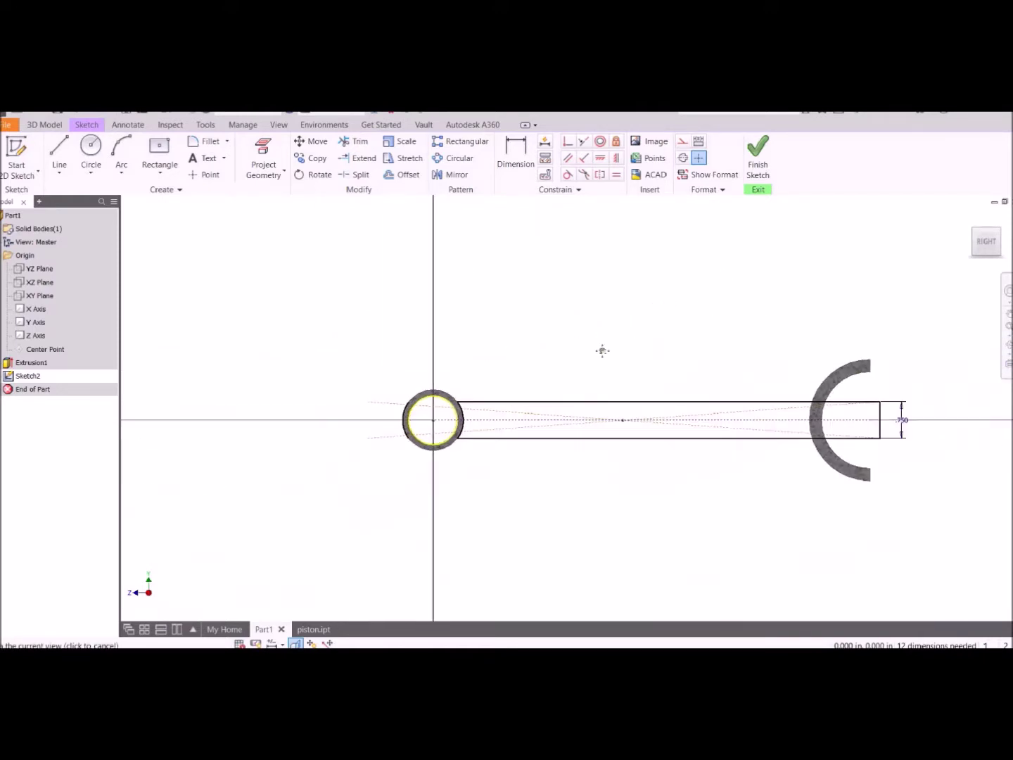
scroll(732, 409, up, 2)
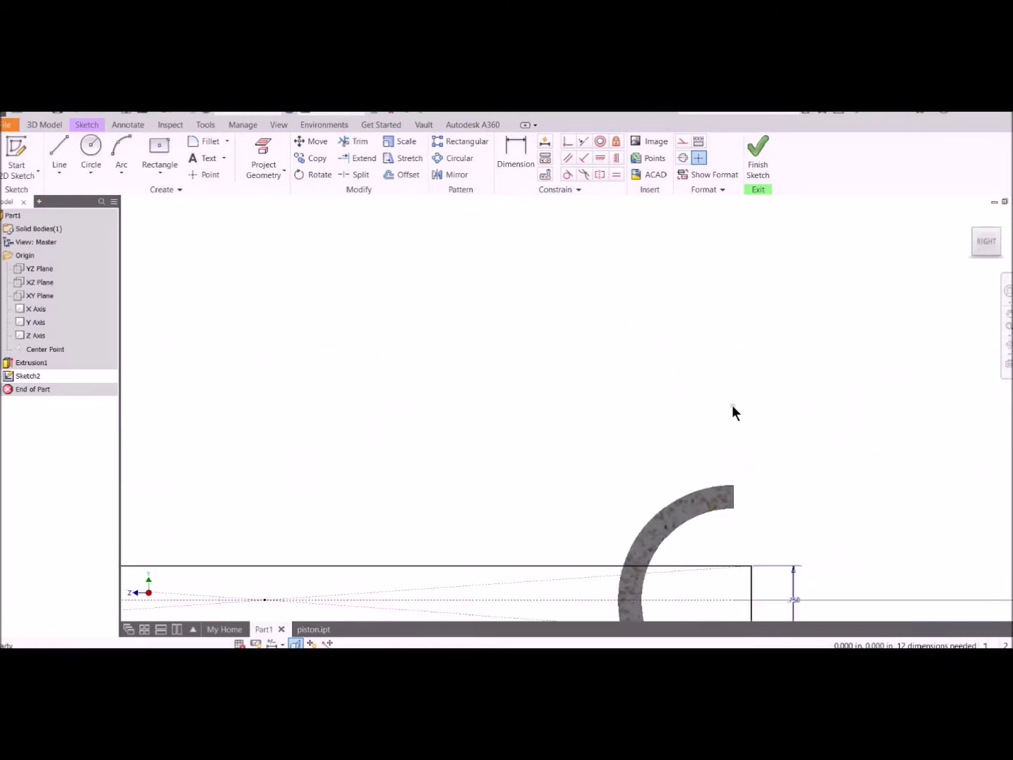
click(263, 150)
Step: Draw a 0.750-long line from the C's top end
key(Escape)
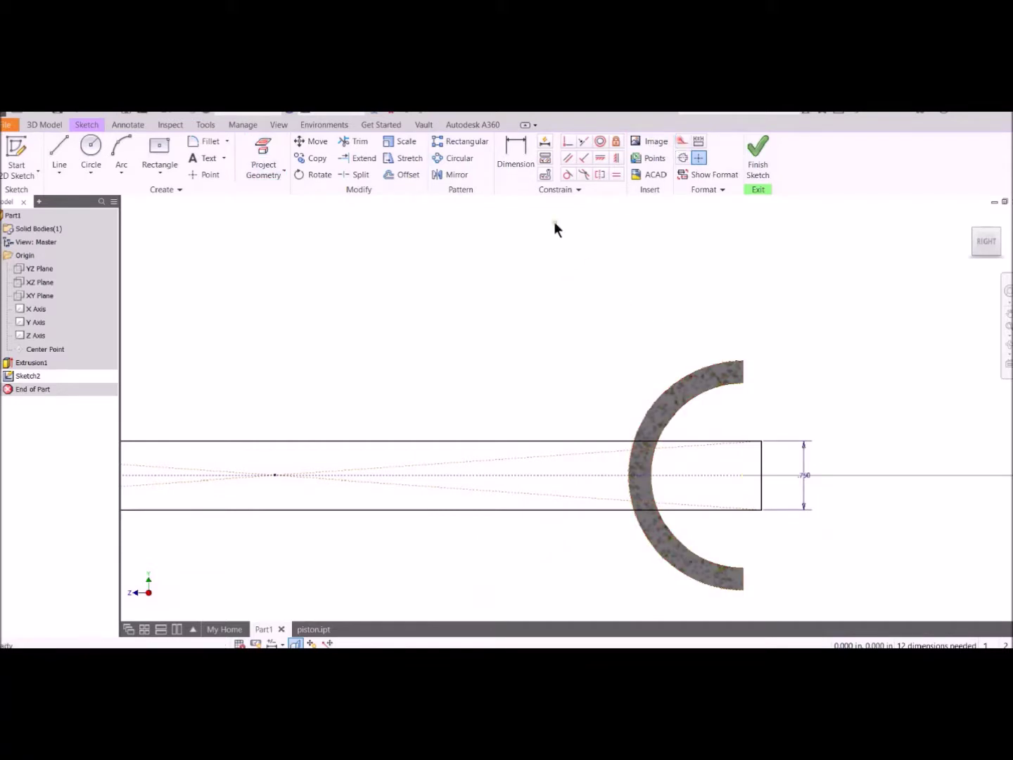
key(l)
click(739, 361)
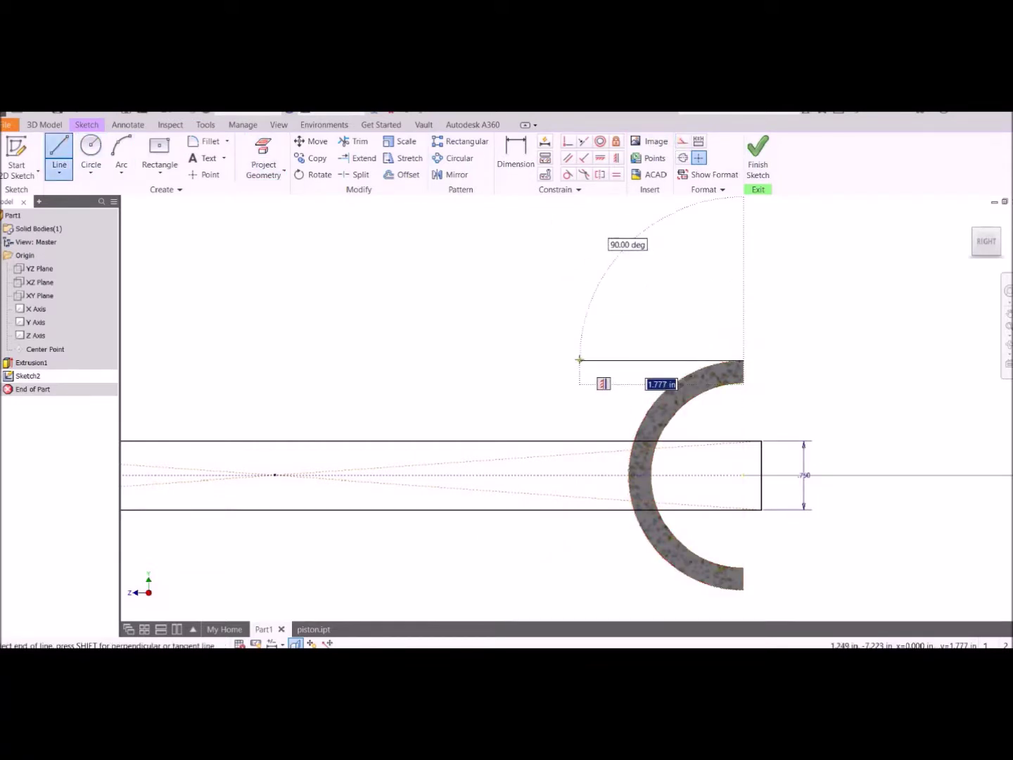
text(0.75)
key(Return)
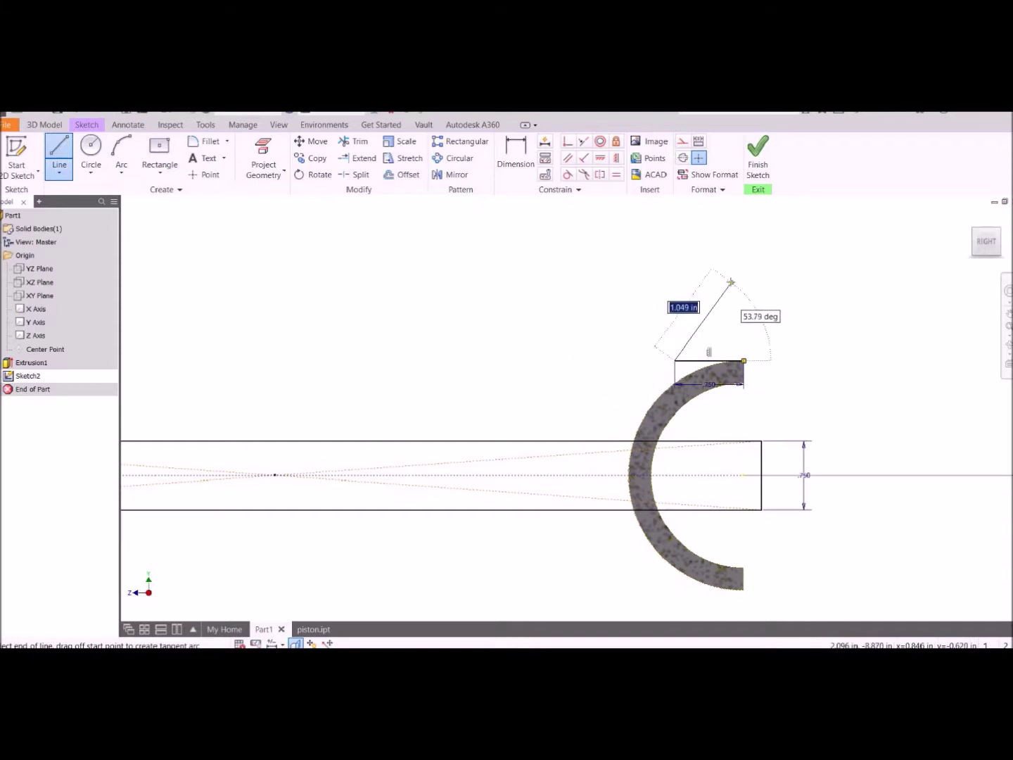
key(Escape)
Step: Apply Fix constraints to the lines at the C's top and the rod's bottom edge
drag(629, 324, 766, 392)
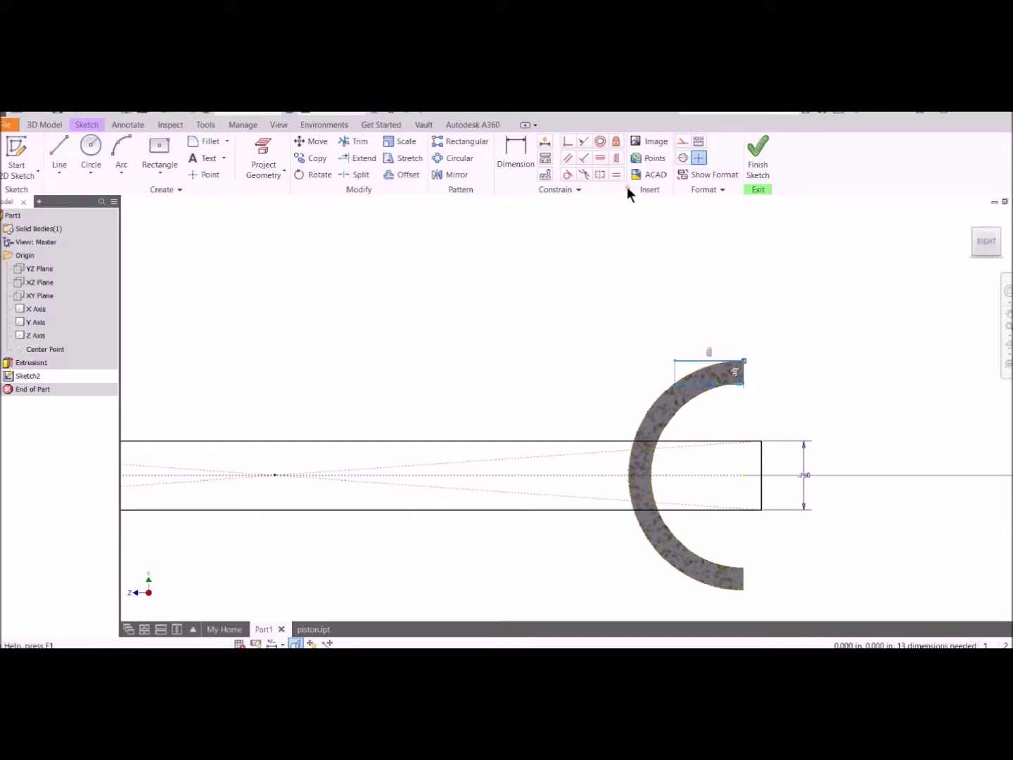
click(616, 142)
click(263, 217)
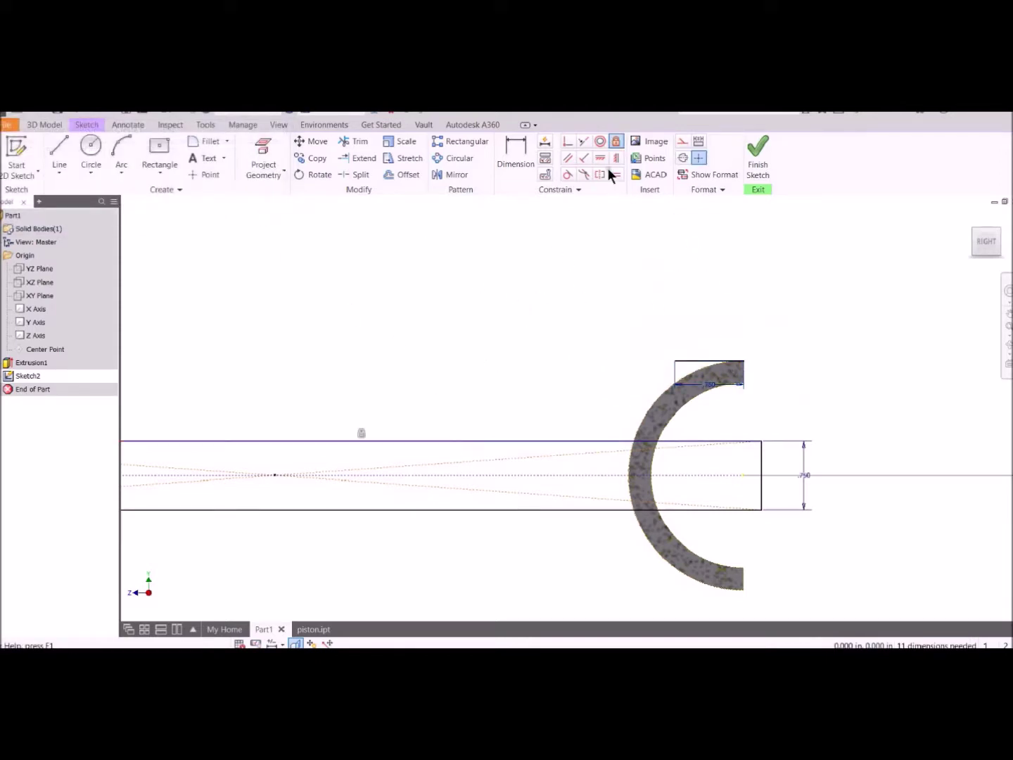
click(451, 509)
key(Escape)
scroll(460, 370, down, 4)
Step: Draw a 4.000-diameter circle tangent to the rod's top edge and the C's top end
click(92, 147)
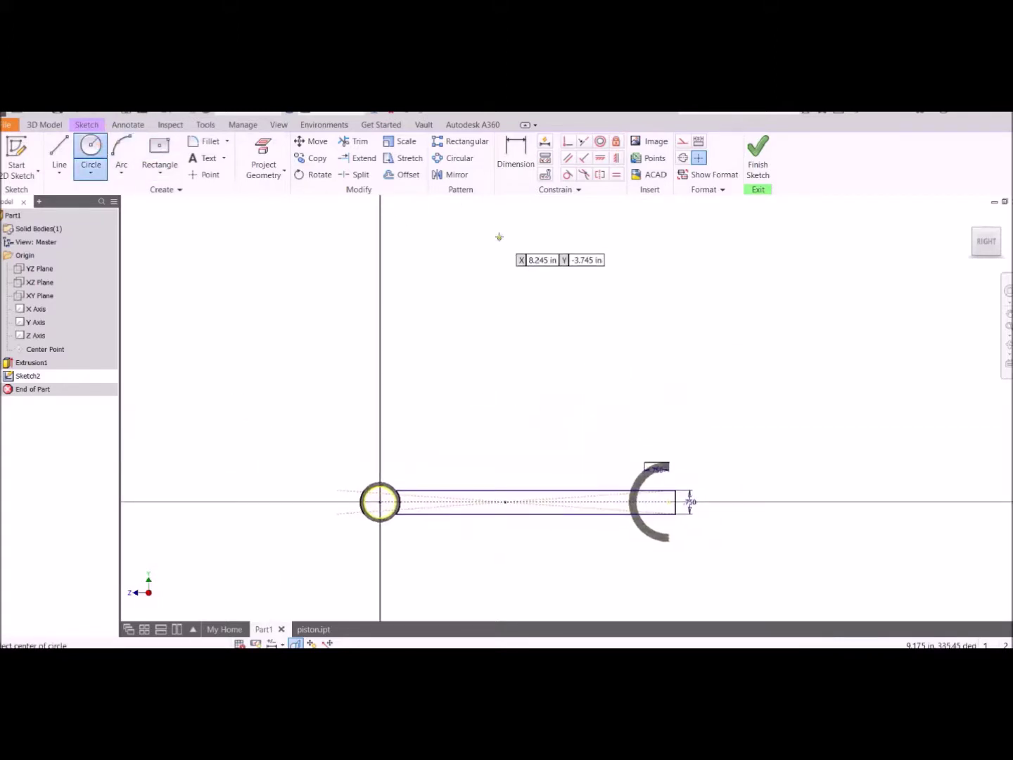
click(479, 251)
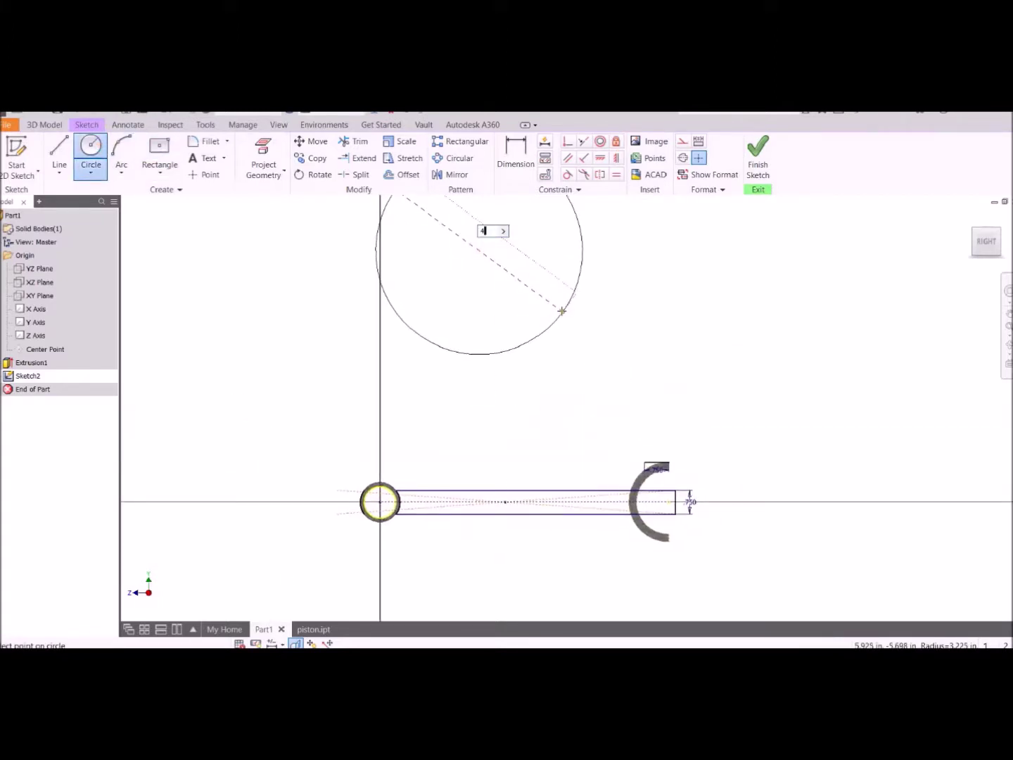
text(4)
key(Return)
click(568, 140)
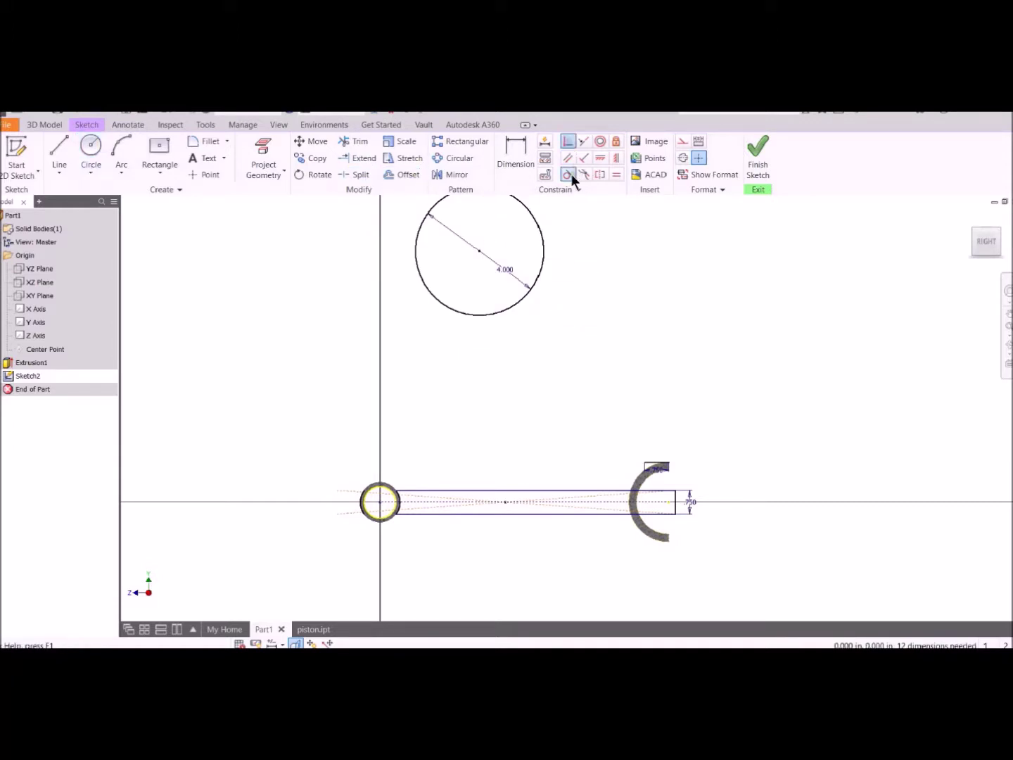
click(550, 491)
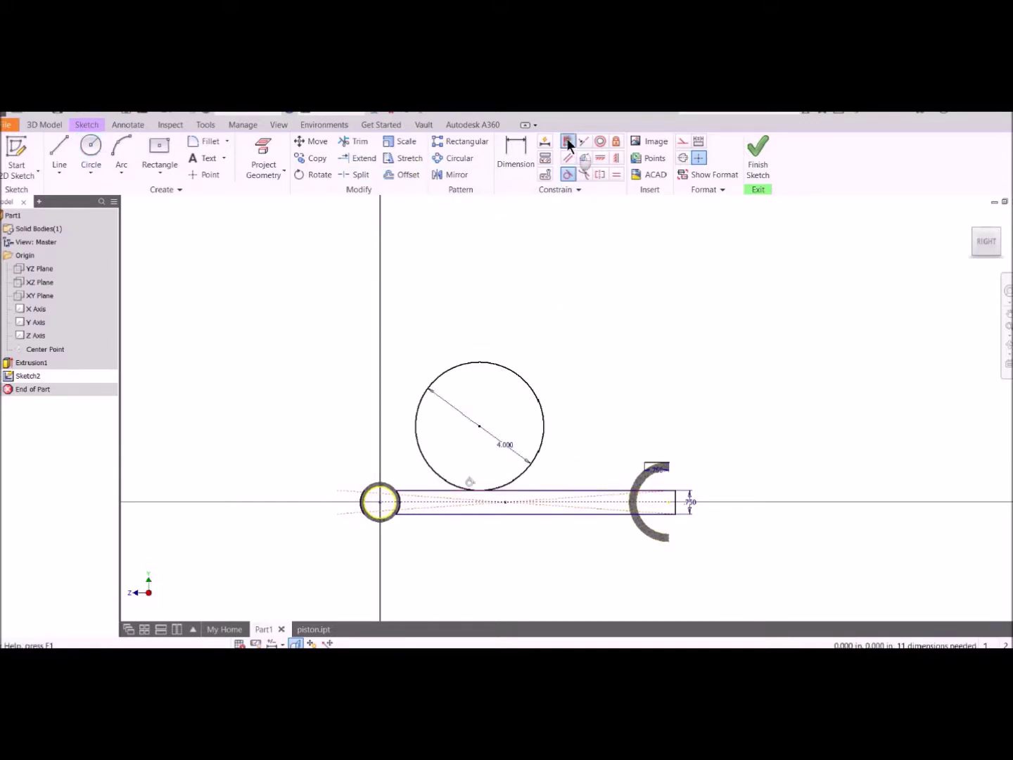
click(536, 401)
click(635, 477)
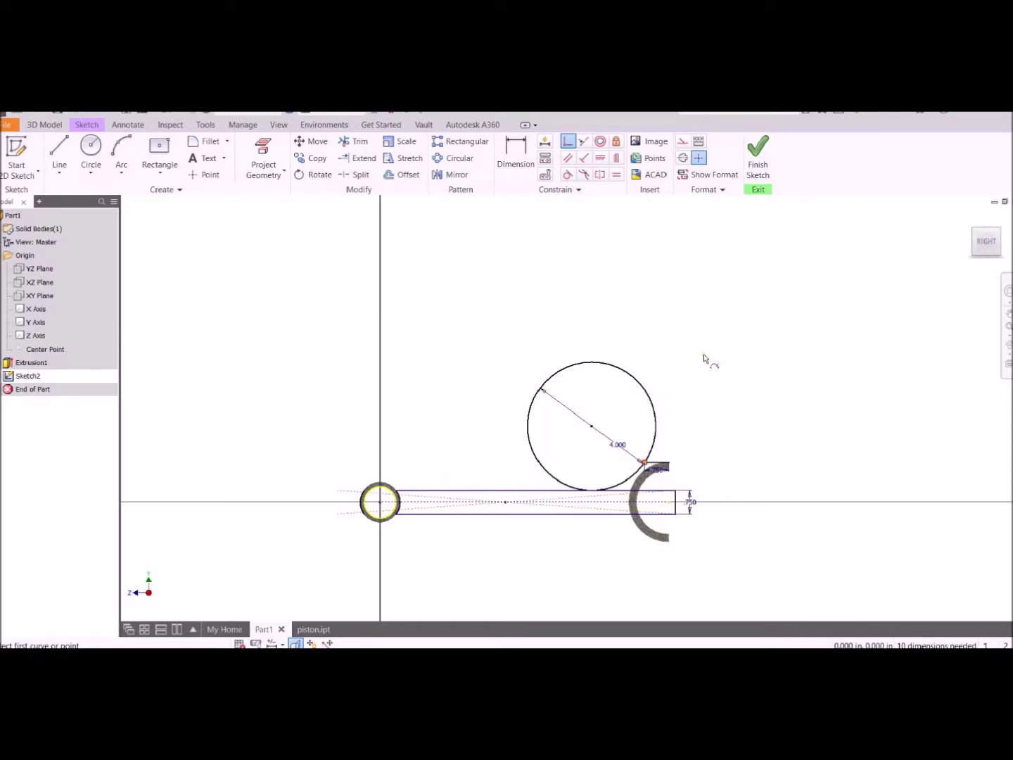
Step: Trim the 4.000 circle down to the blending arc
click(354, 141)
click(574, 368)
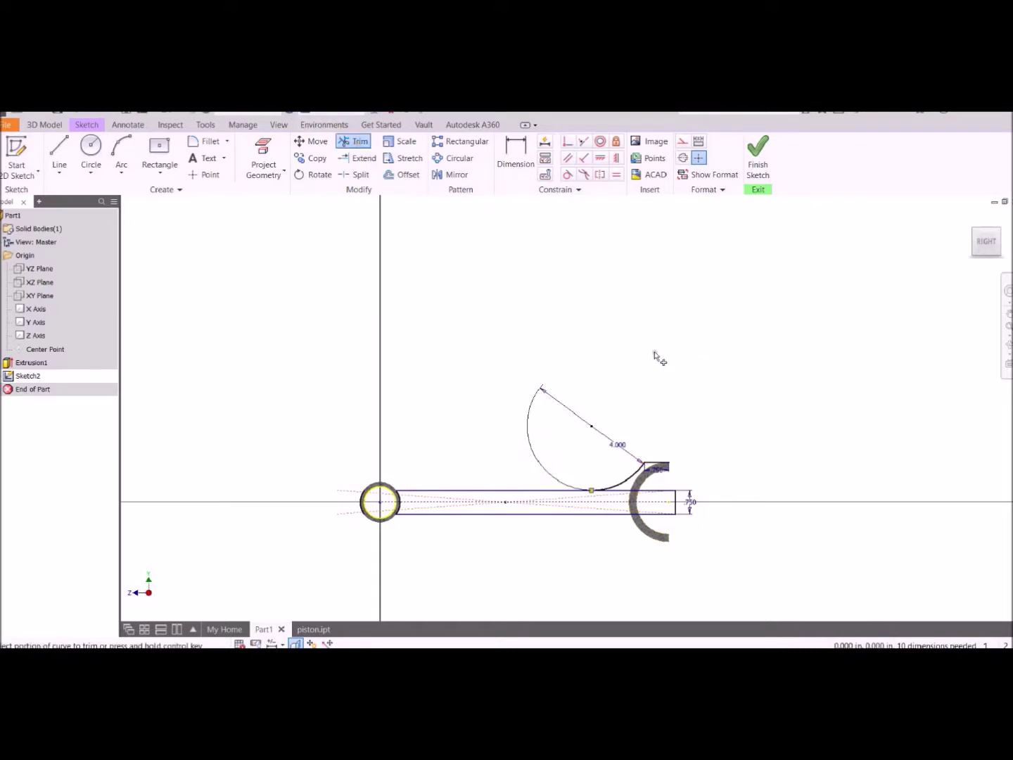
key(Escape)
scroll(707, 417, up, 3)
mouse_move(699, 412)
middle_down()
mouse_move(801, 266)
mouse_move(860, 244)
middle_up()
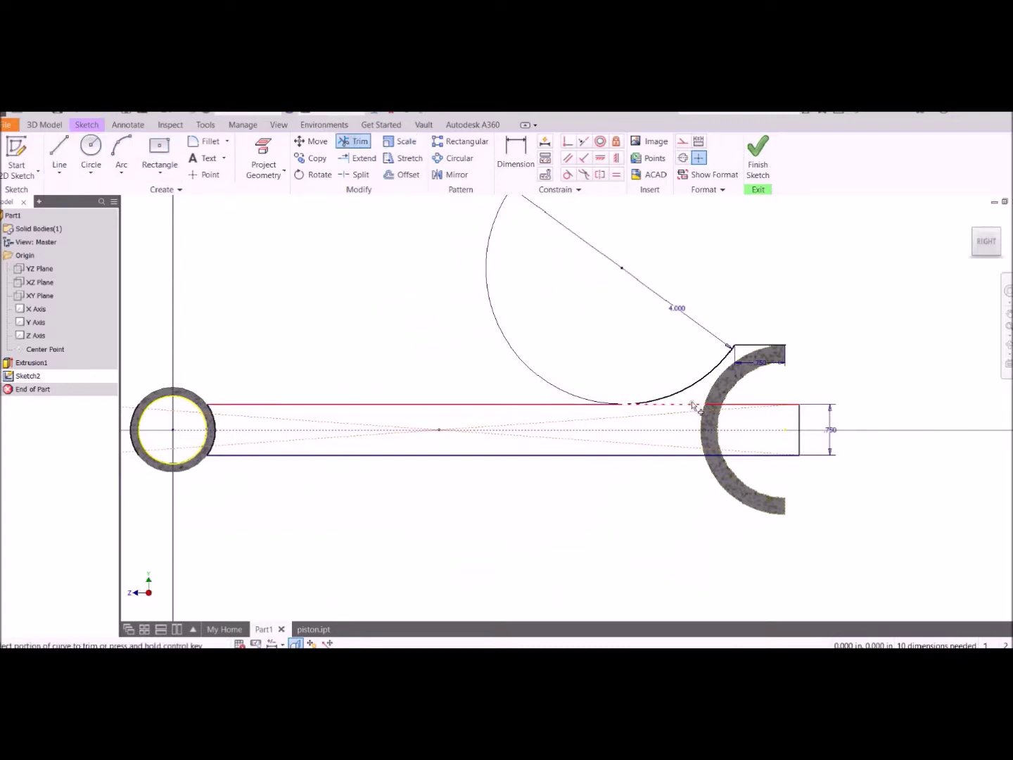
click(785, 404)
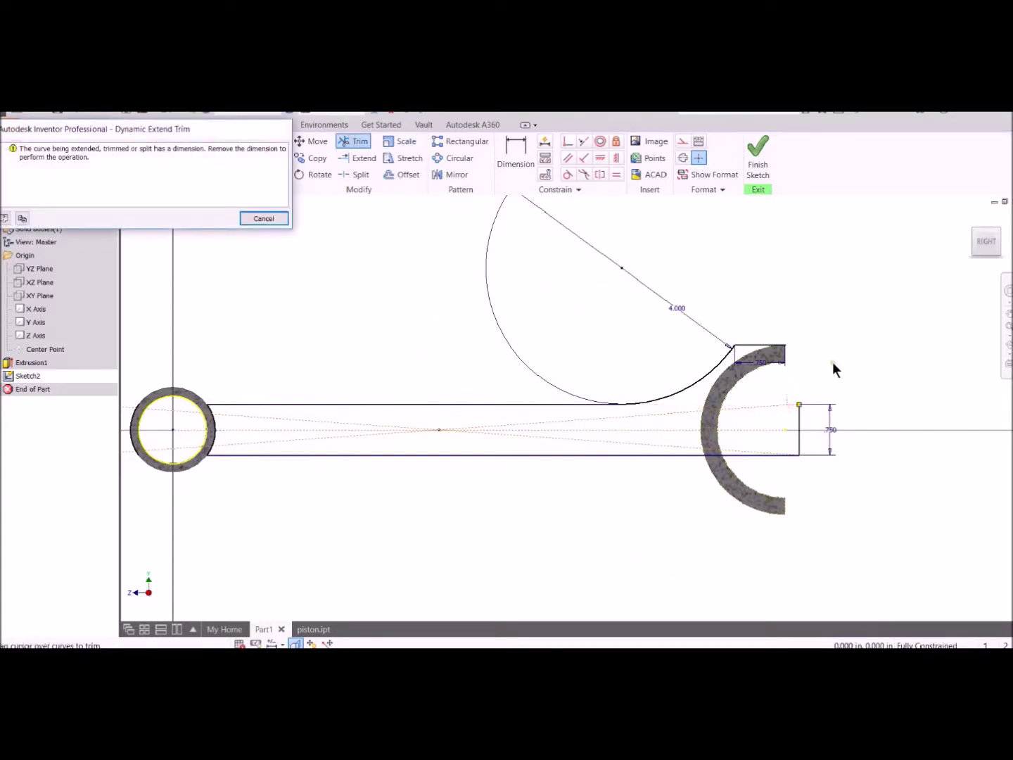
click(264, 218)
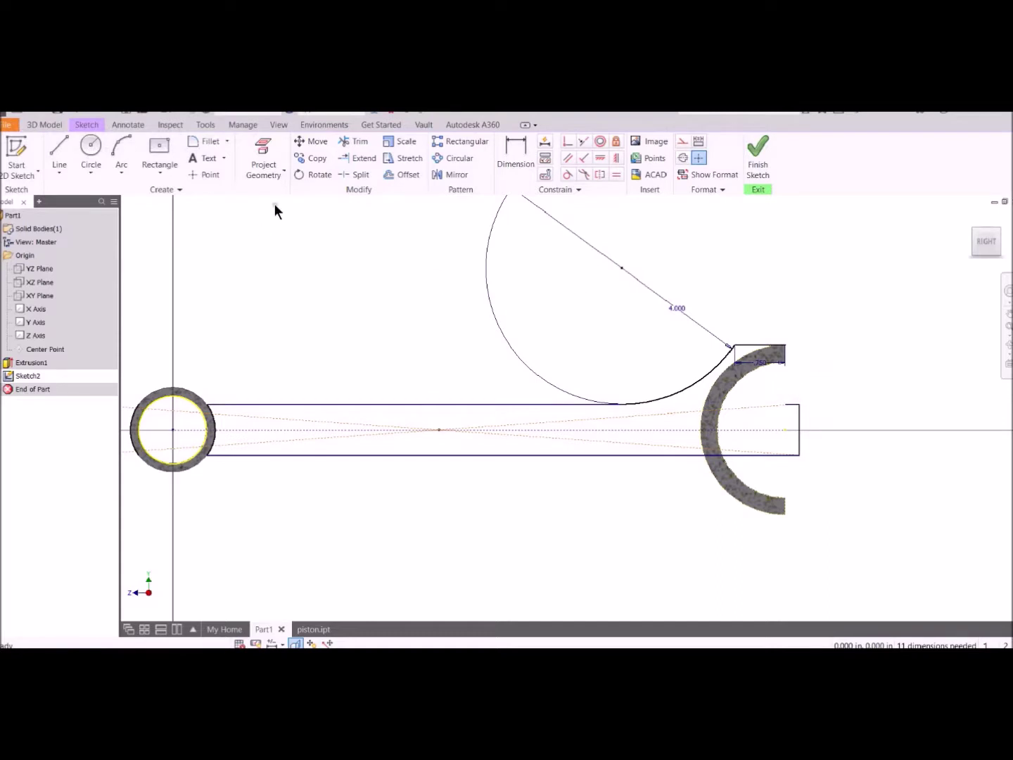
Step: Mirror the fillet arc onto the rod's bottom side and trim the leftover edge near the C
click(451, 174)
click(695, 387)
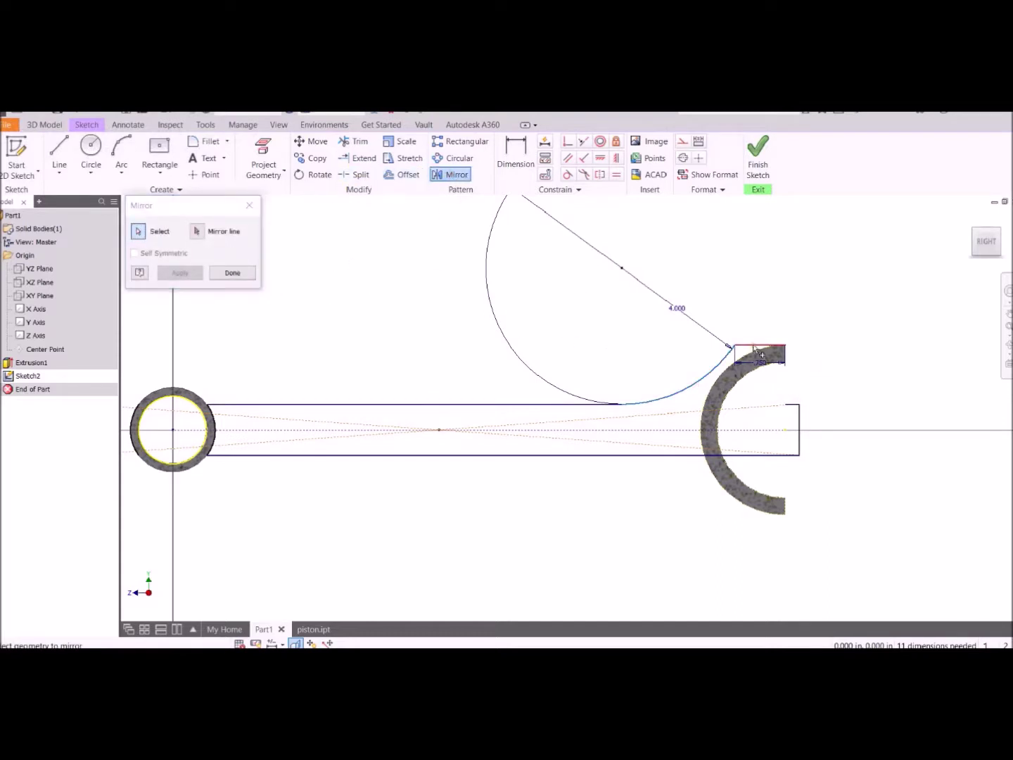
click(197, 231)
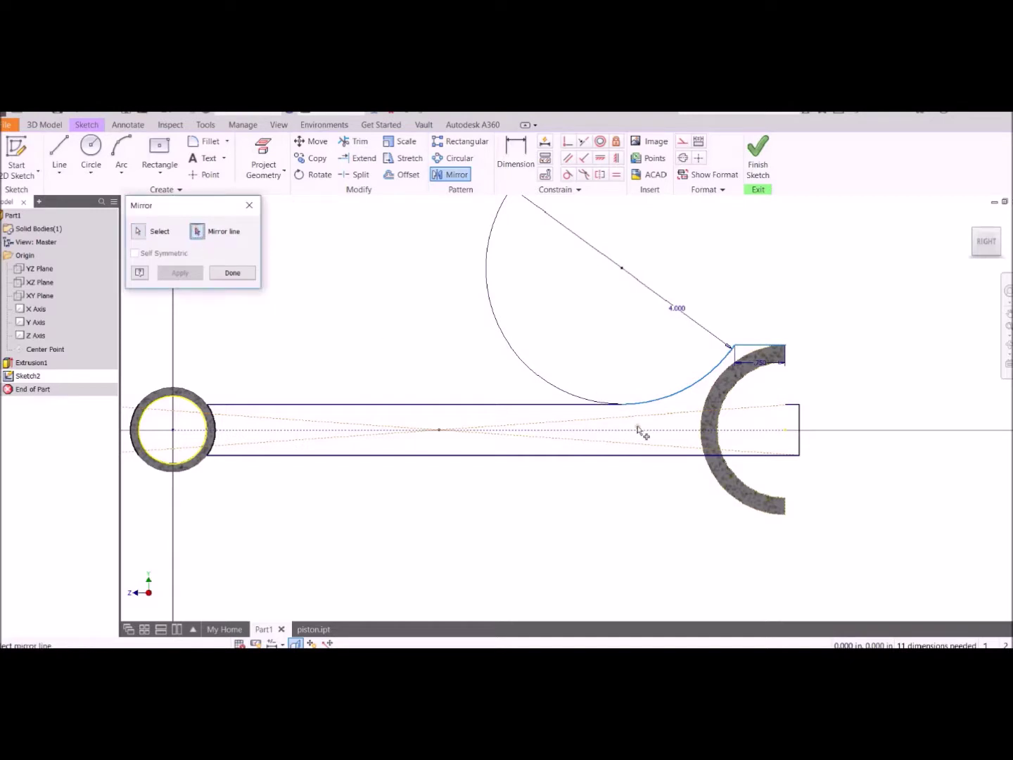
click(196, 275)
click(232, 273)
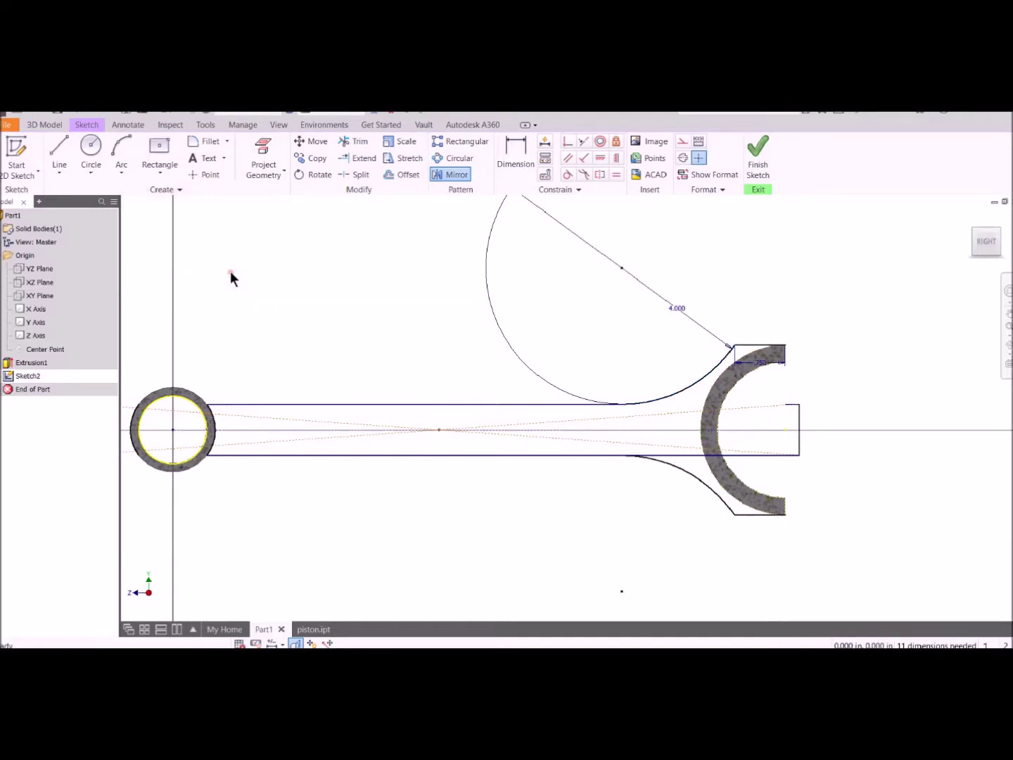
drag(709, 463, 841, 451)
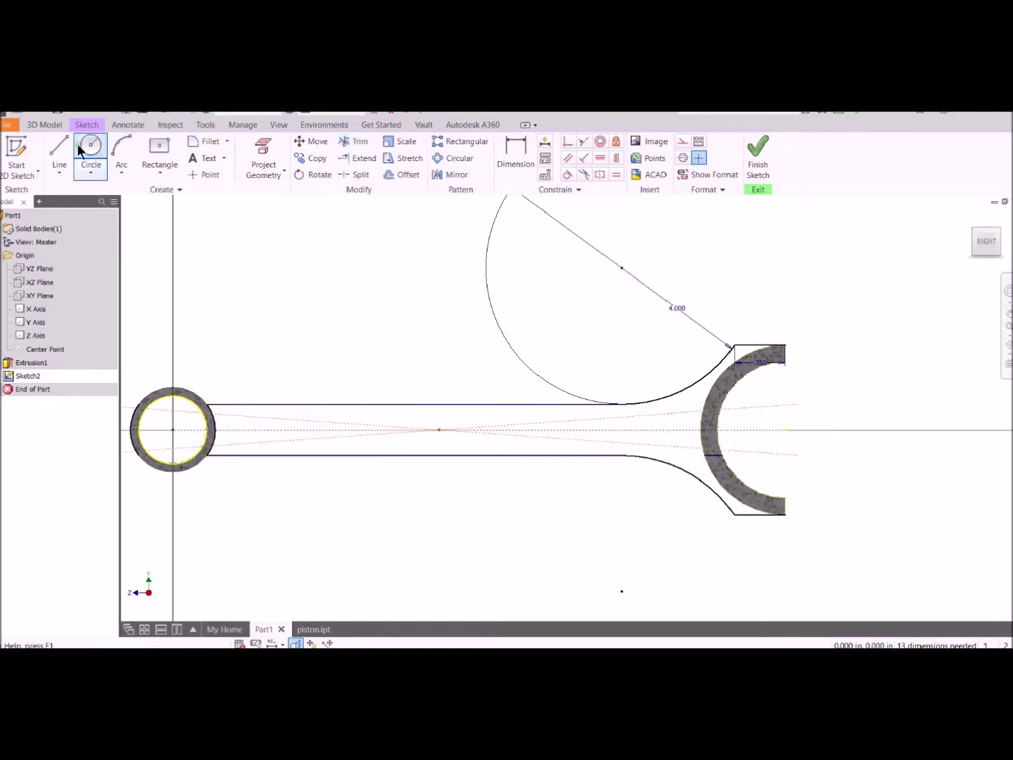
Step: Draw a circle on the C's centre through the box corner and trim it beyond the rod end
click(79, 148)
click(786, 430)
click(786, 345)
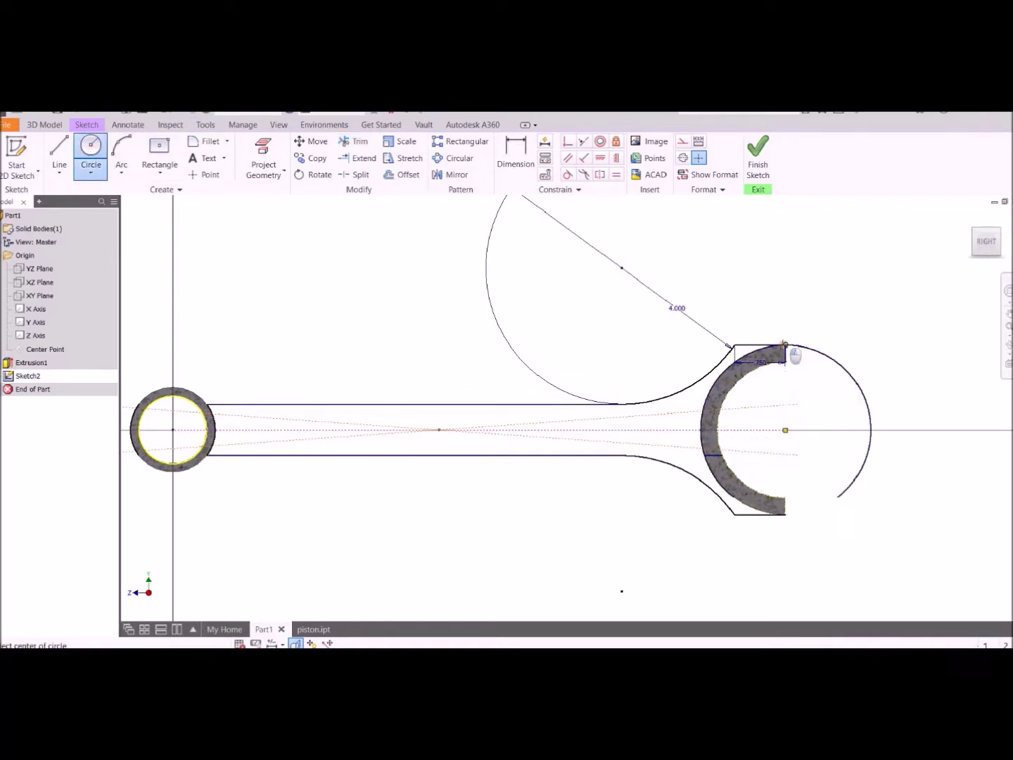
key(Escape)
drag(857, 322, 843, 541)
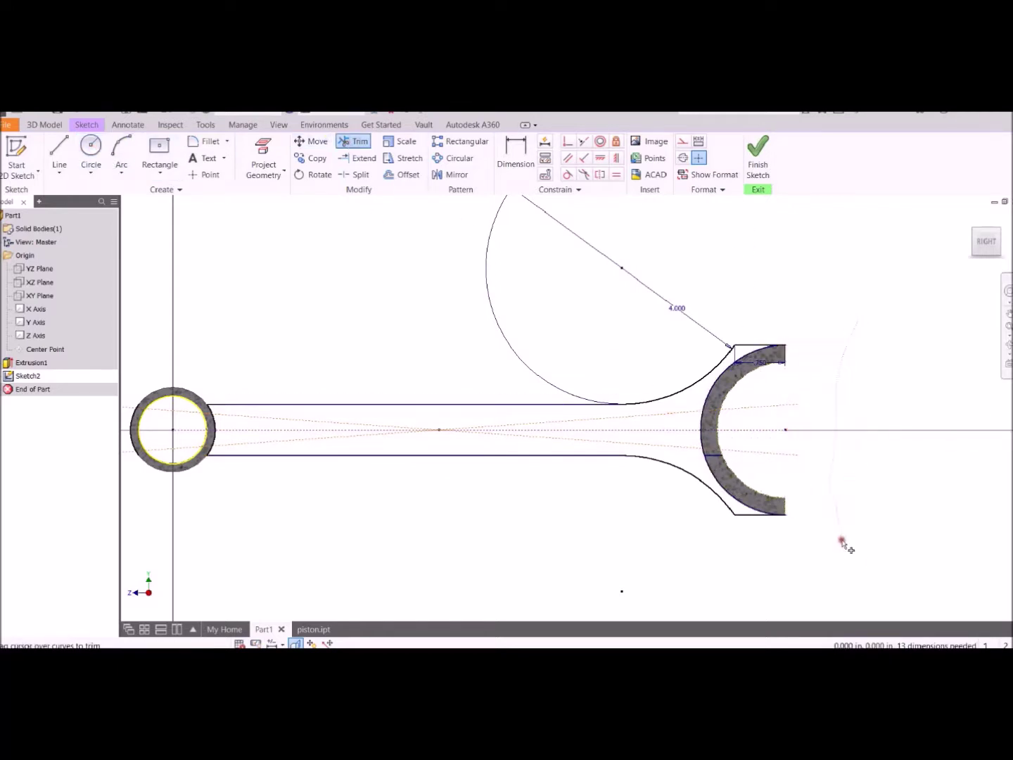
key(Escape)
scroll(829, 501, down, 1)
Step: Close the rod outline into a loop, accepting the coincident constraint prompts
right_click(522, 392)
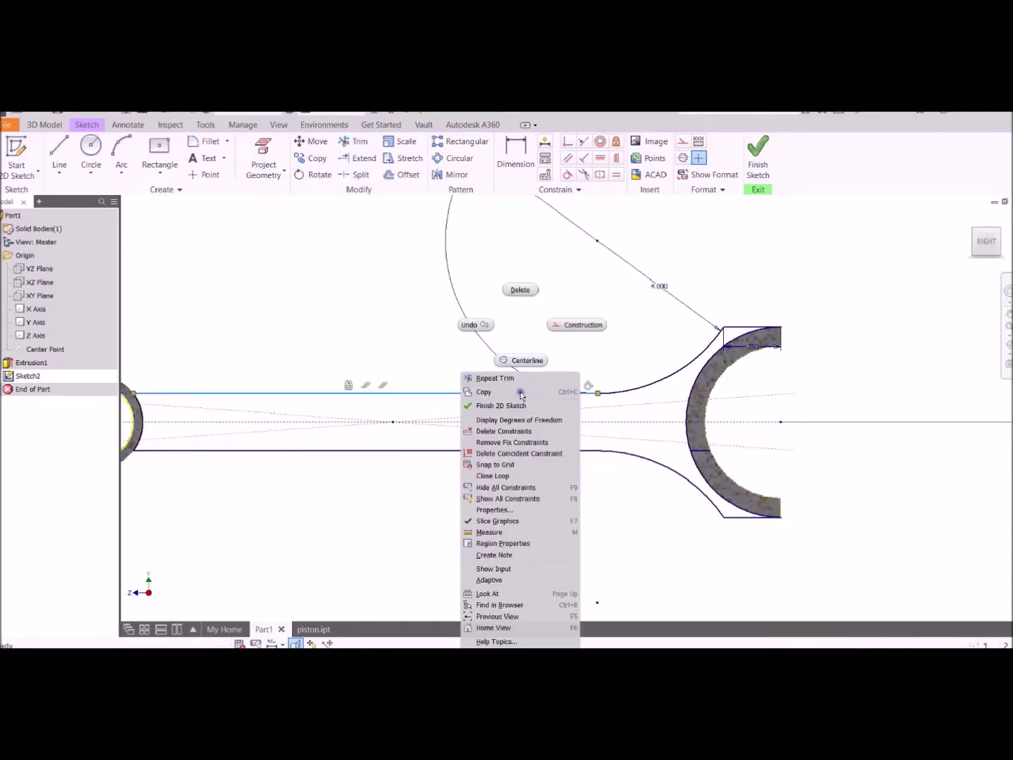
click(530, 477)
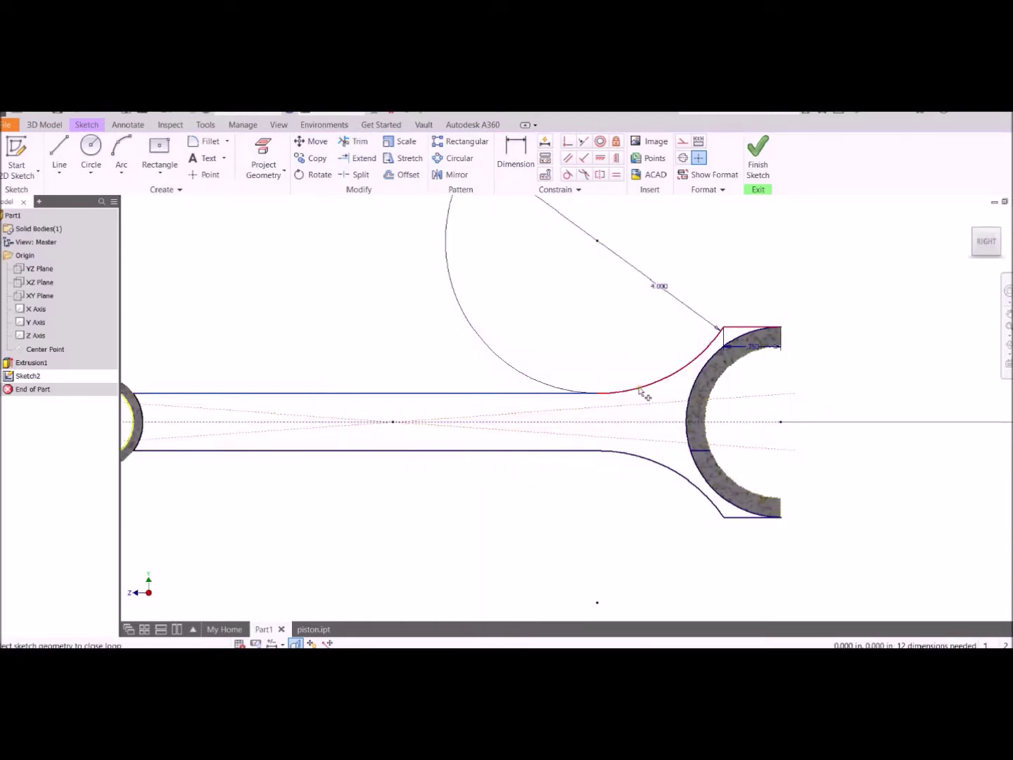
click(695, 470)
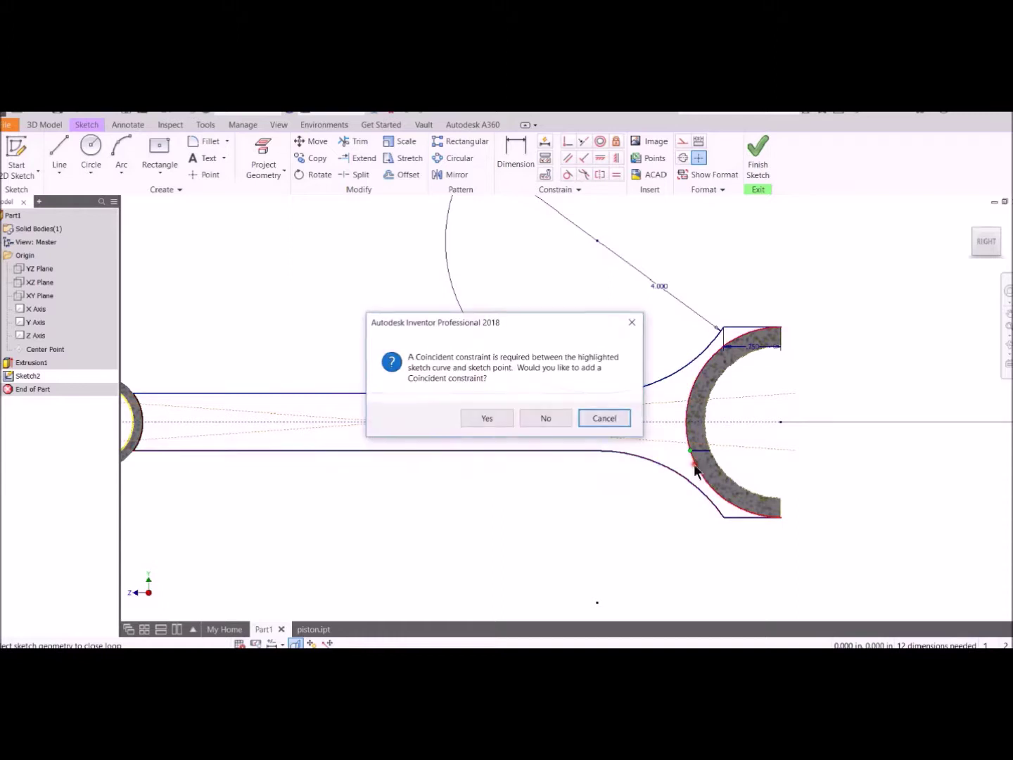
key(Return)
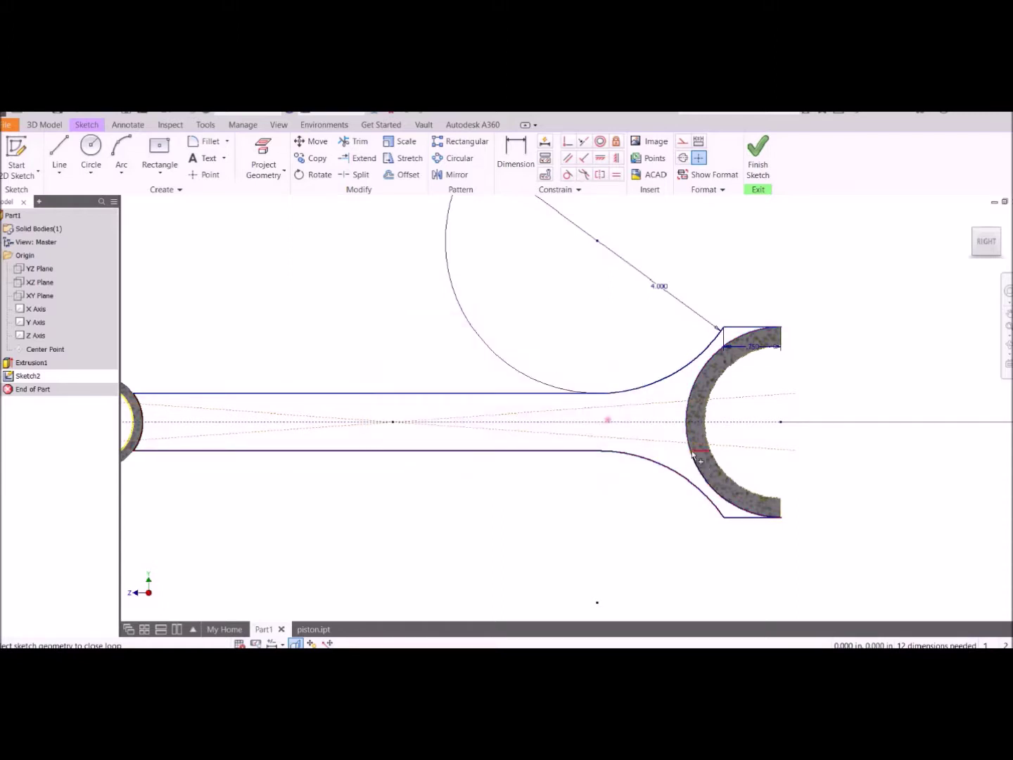
click(719, 475)
key(Return)
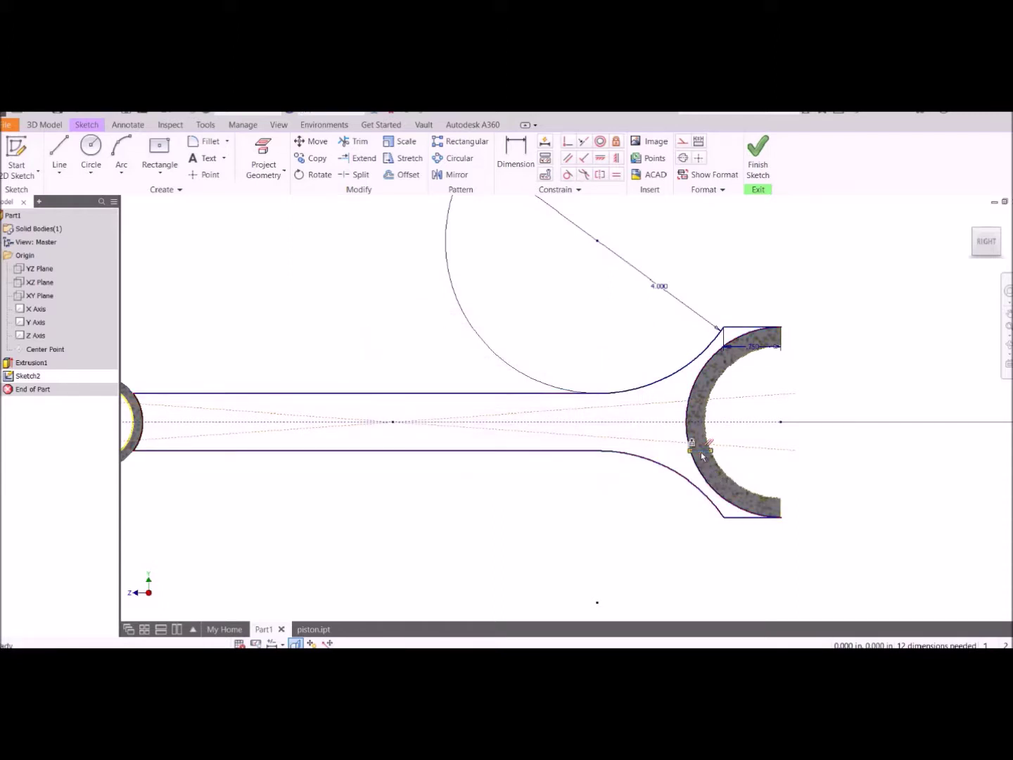
scroll(701, 456, up, 1)
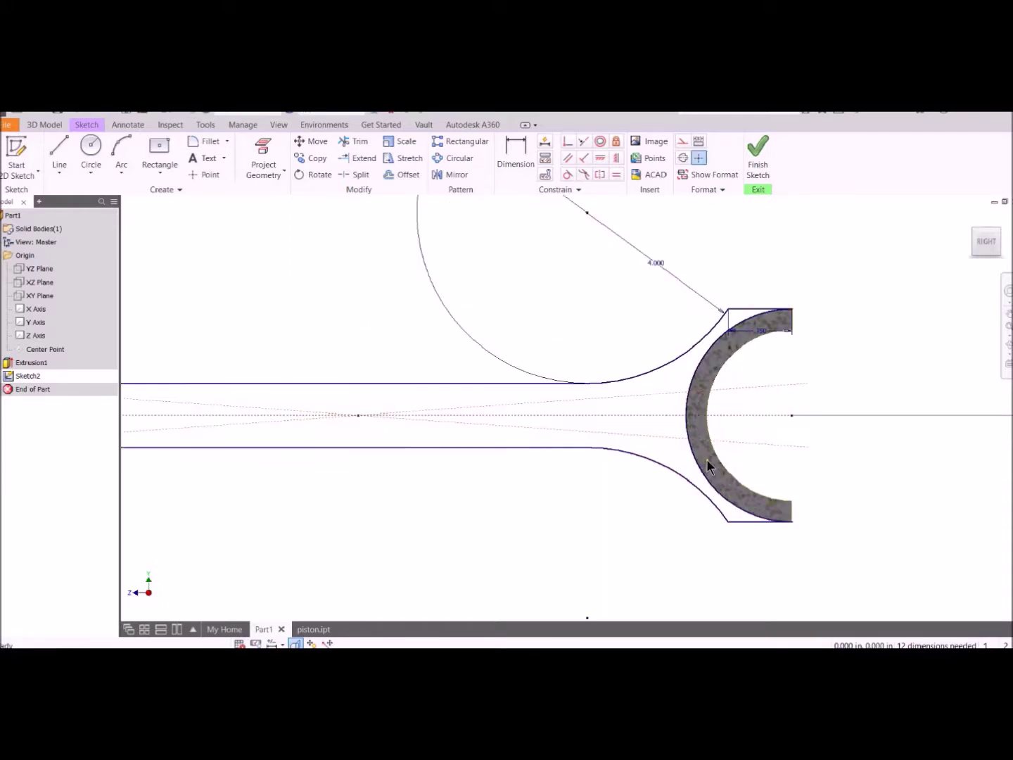
right_click(688, 426)
click(673, 206)
click(447, 408)
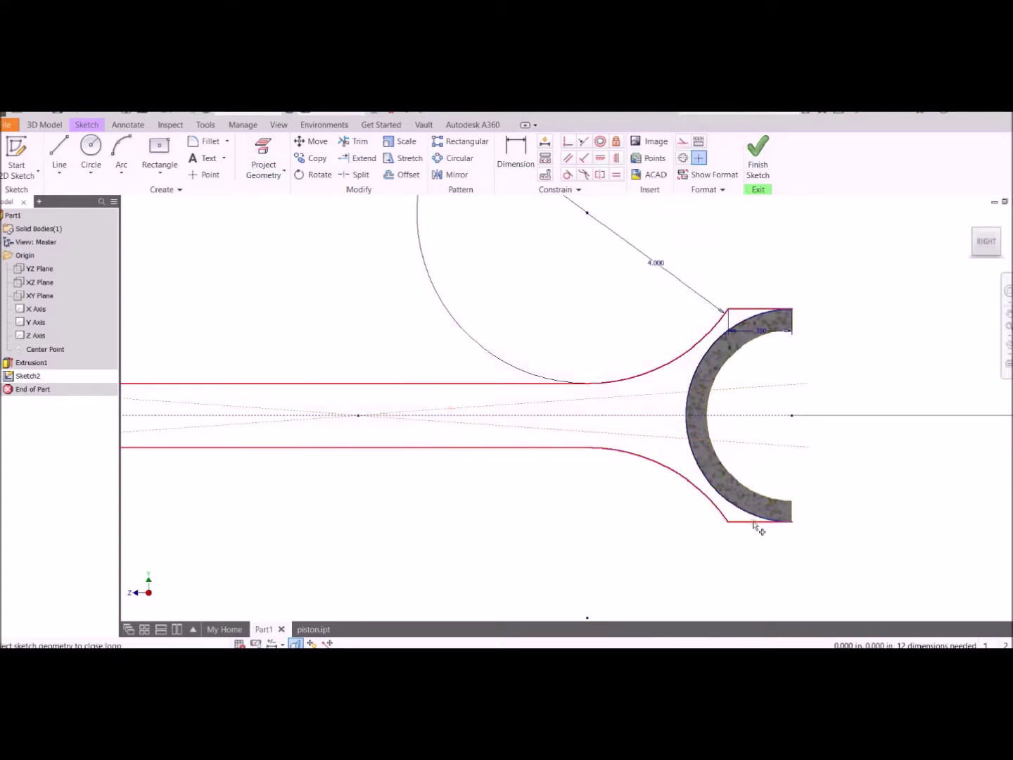
click(754, 523)
click(471, 410)
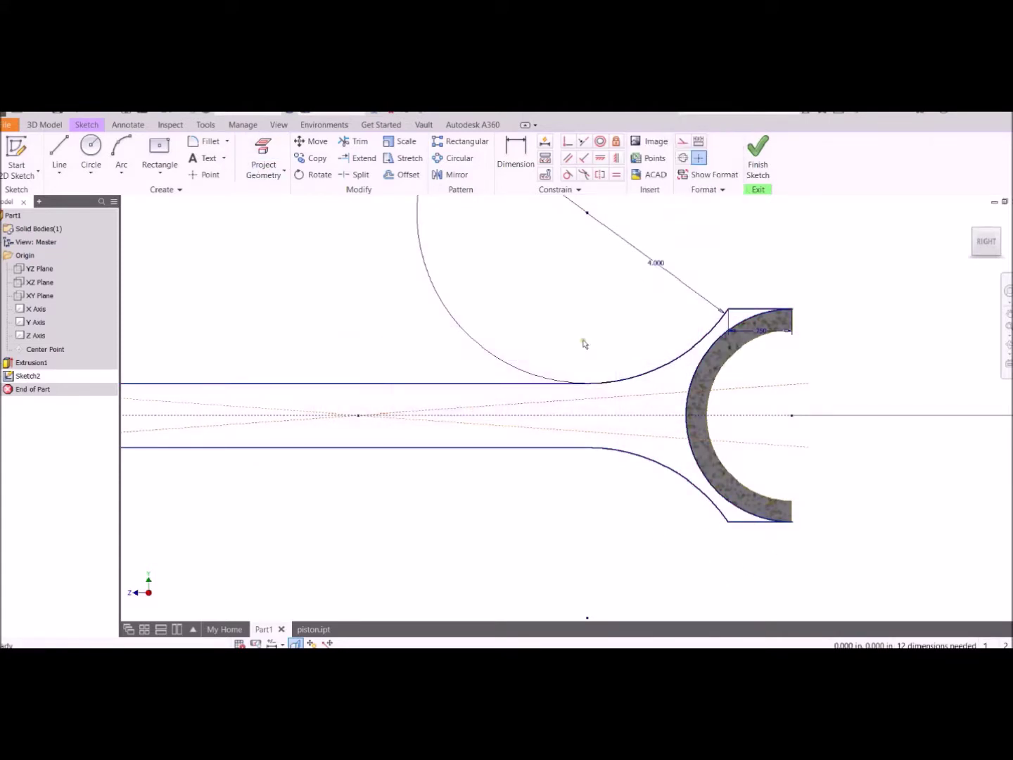
Step: Offset the closed rod outline 0.2 inward to form the pocket outline
click(404, 175)
click(490, 386)
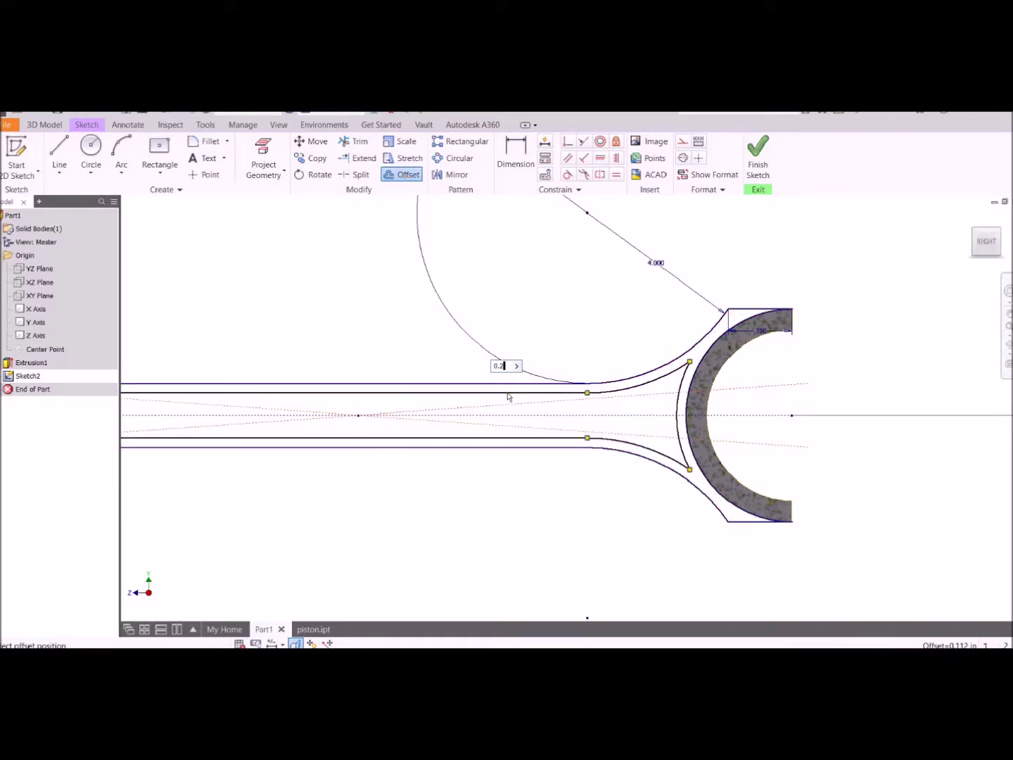
key(Return)
scroll(816, 254, down, 3)
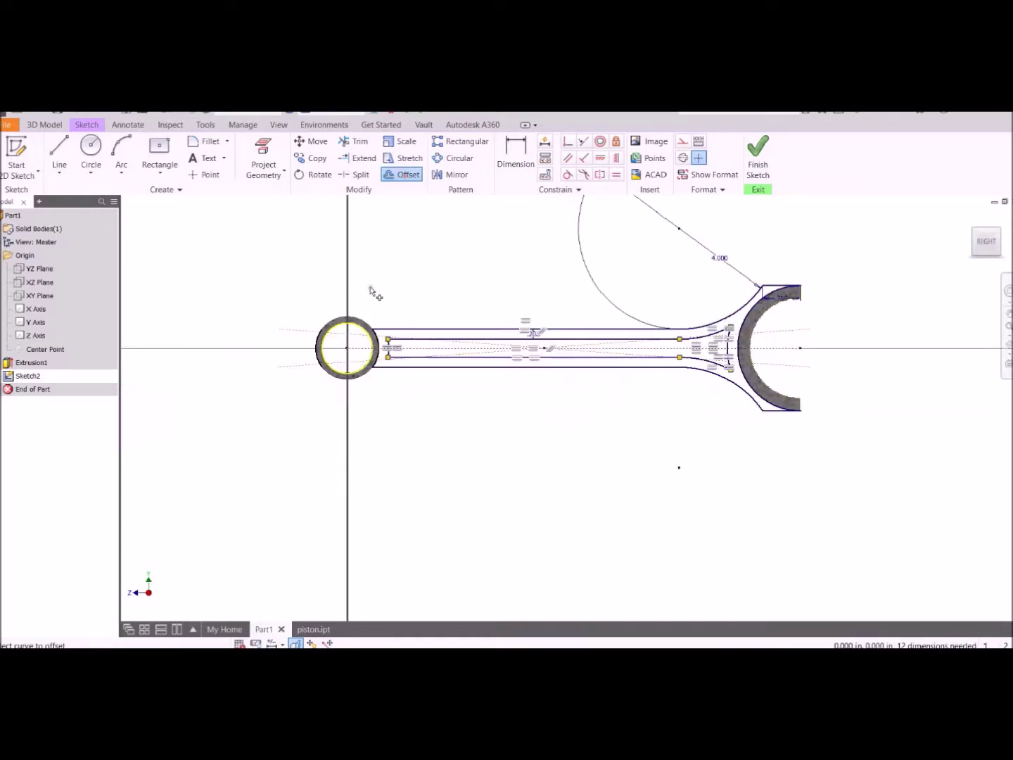
key(Escape)
scroll(633, 446, up, 1)
mouse_move(537, 437)
shift+middle_down()
mouse_move(586, 441)
mouse_move(584, 468)
mouse_move(648, 407)
shift+middle_up()
Step: Finish the rod sketch and extrude its profile 1.25 symmetrically about the sketch plane
click(763, 158)
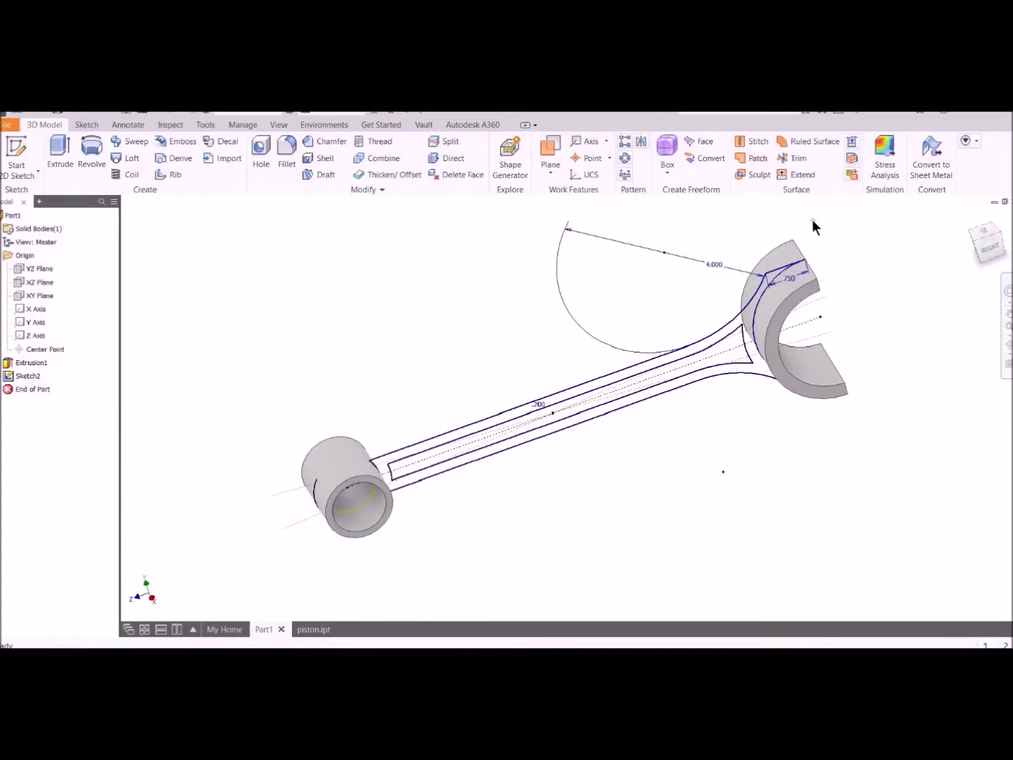
key(e)
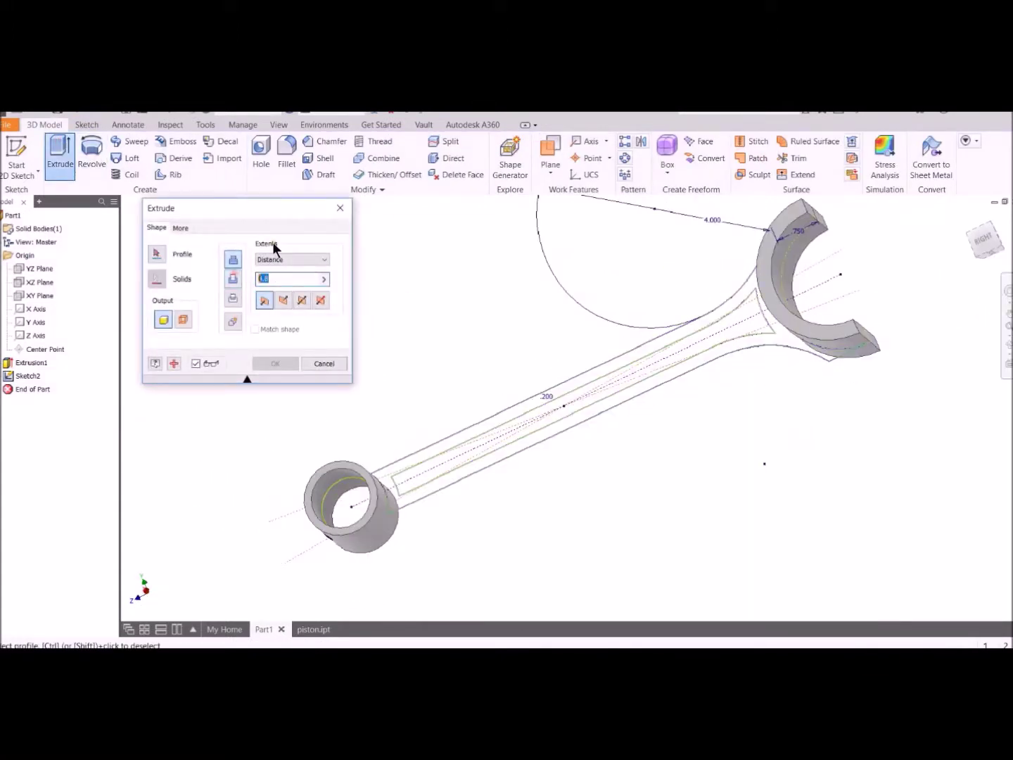
text(1.25)
click(572, 398)
click(572, 386)
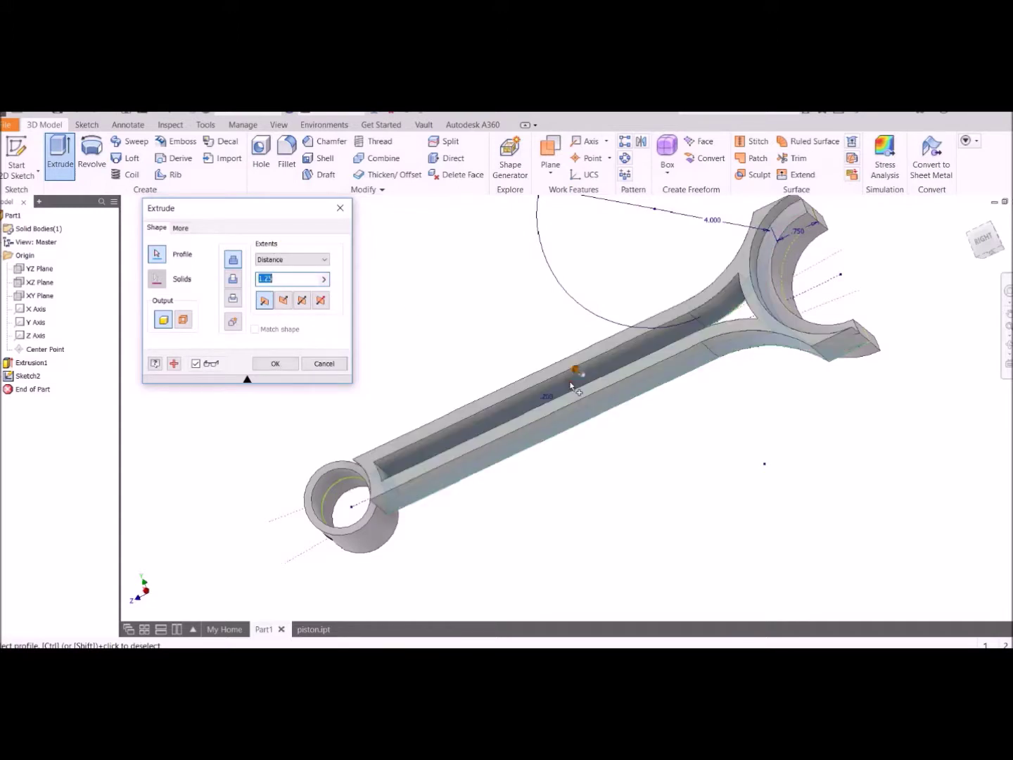
click(300, 302)
shift+middle_drag(701, 504, 705, 456)
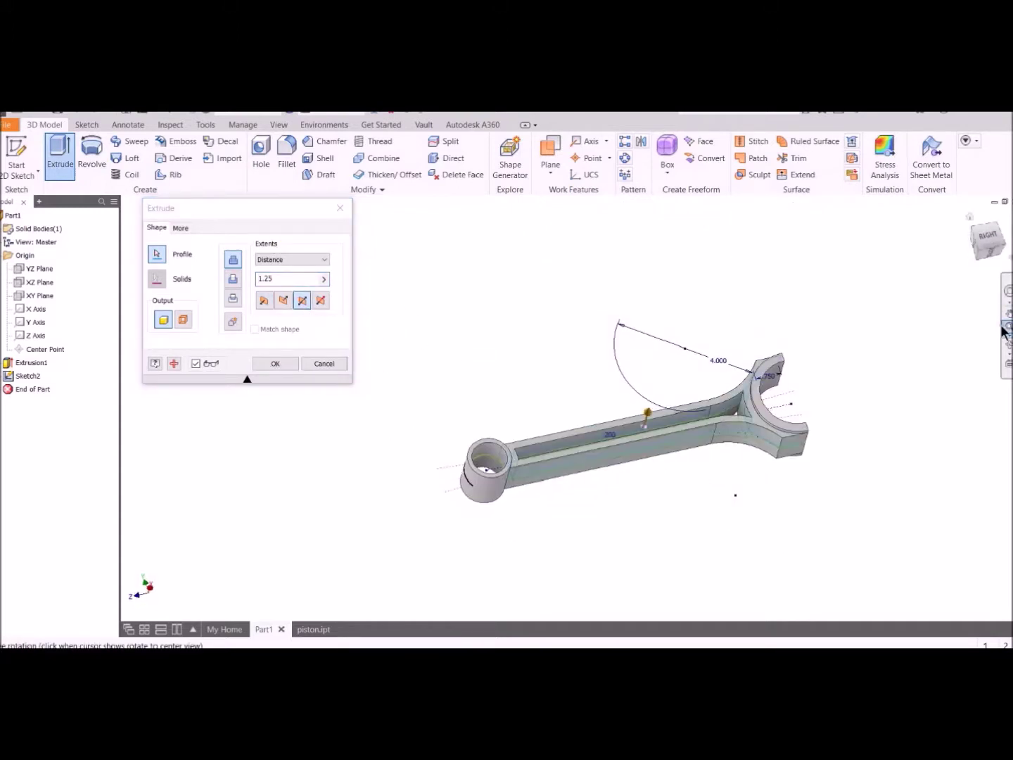
click(1007, 333)
click(276, 364)
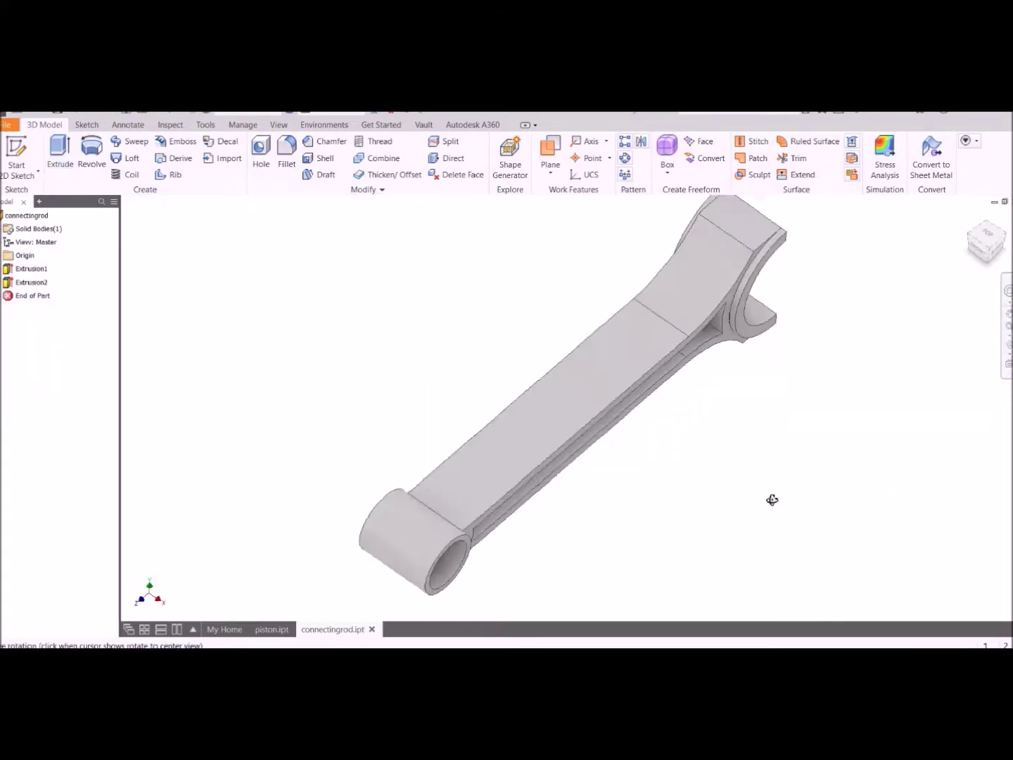
shift+middle_drag(772, 500, 86, 263)
click(30, 144)
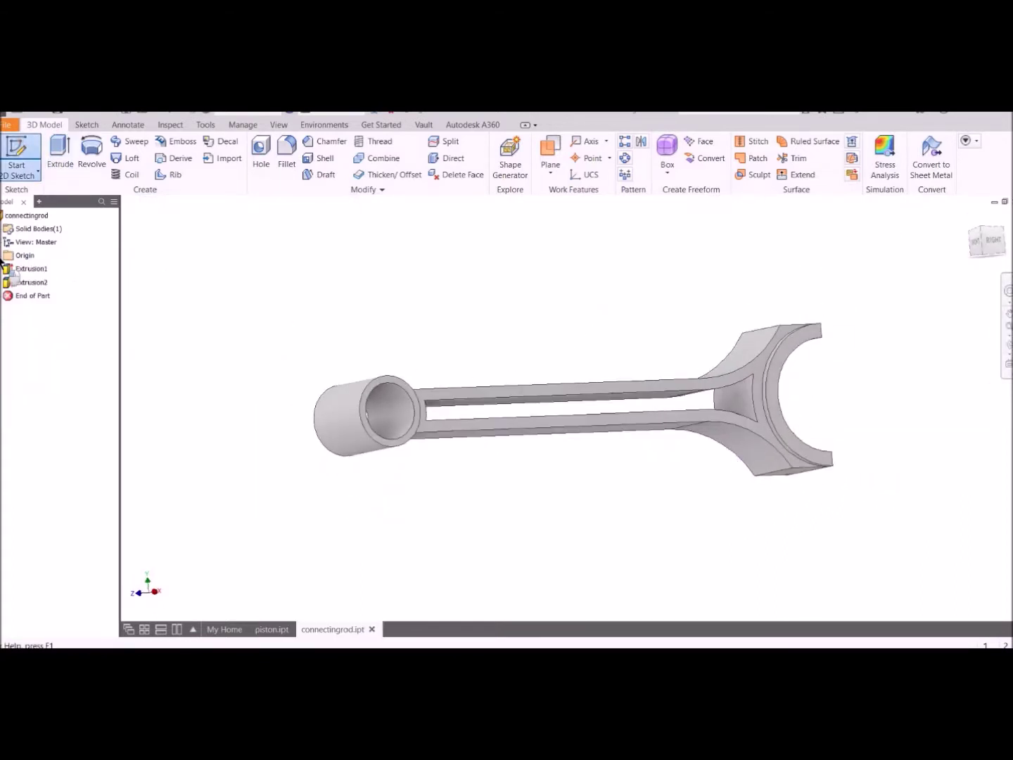
Step: Start a sketch on the YZ Plane with Slice Graphics turned on
click(31, 269)
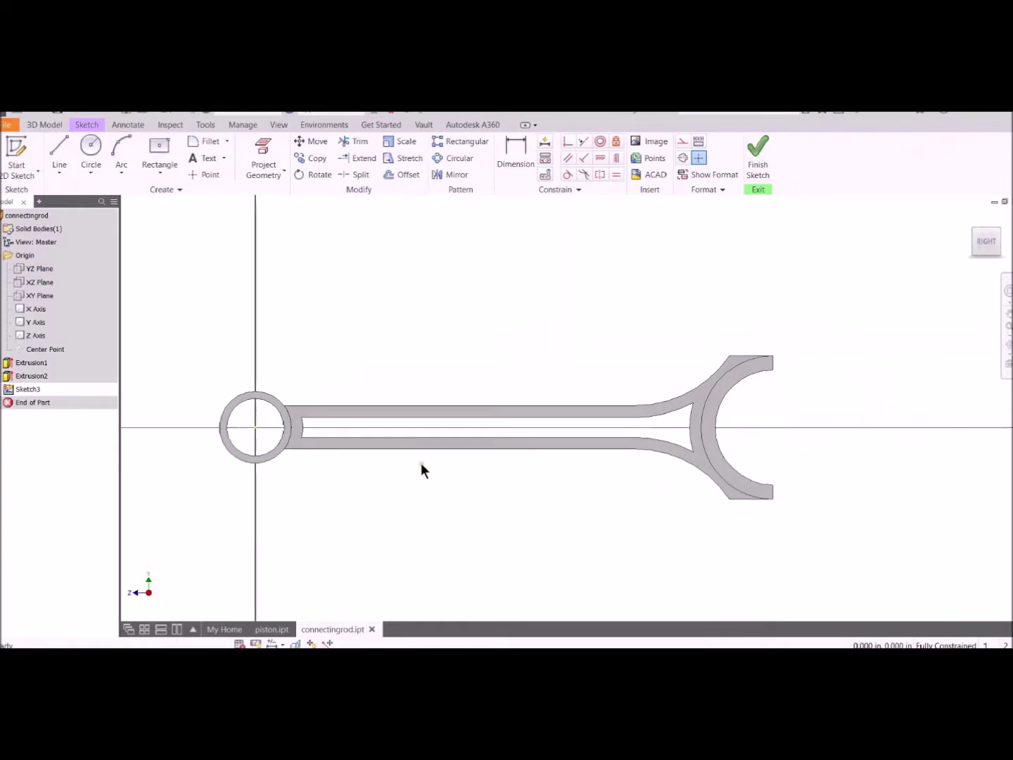
click(278, 124)
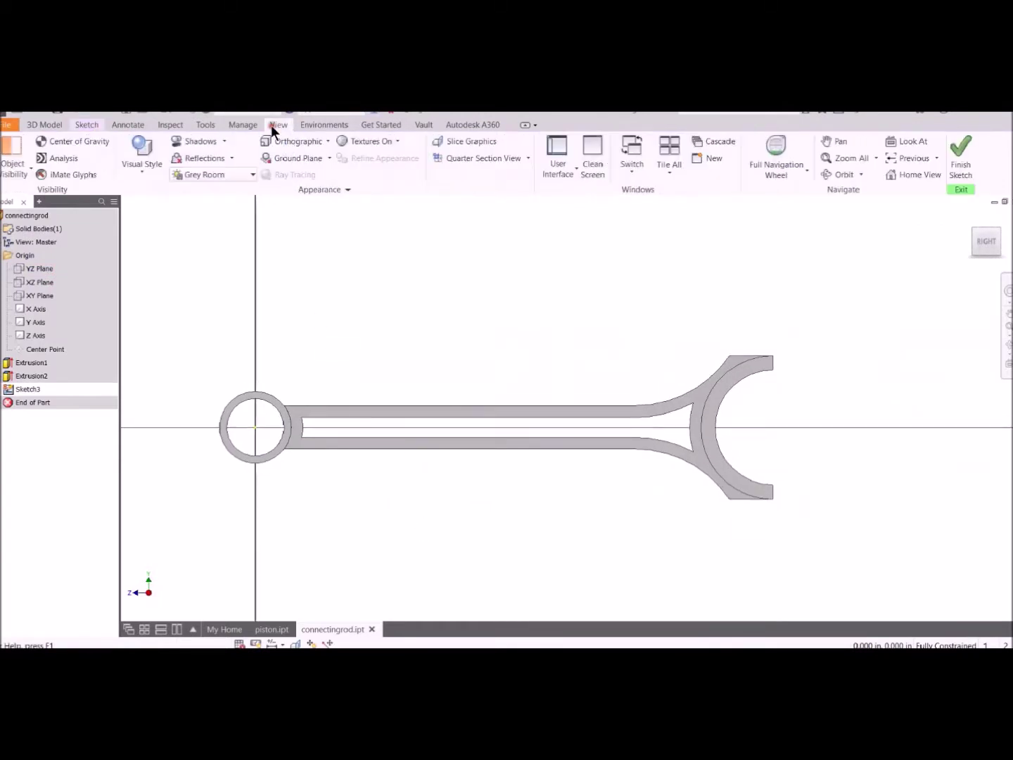
click(462, 142)
click(40, 125)
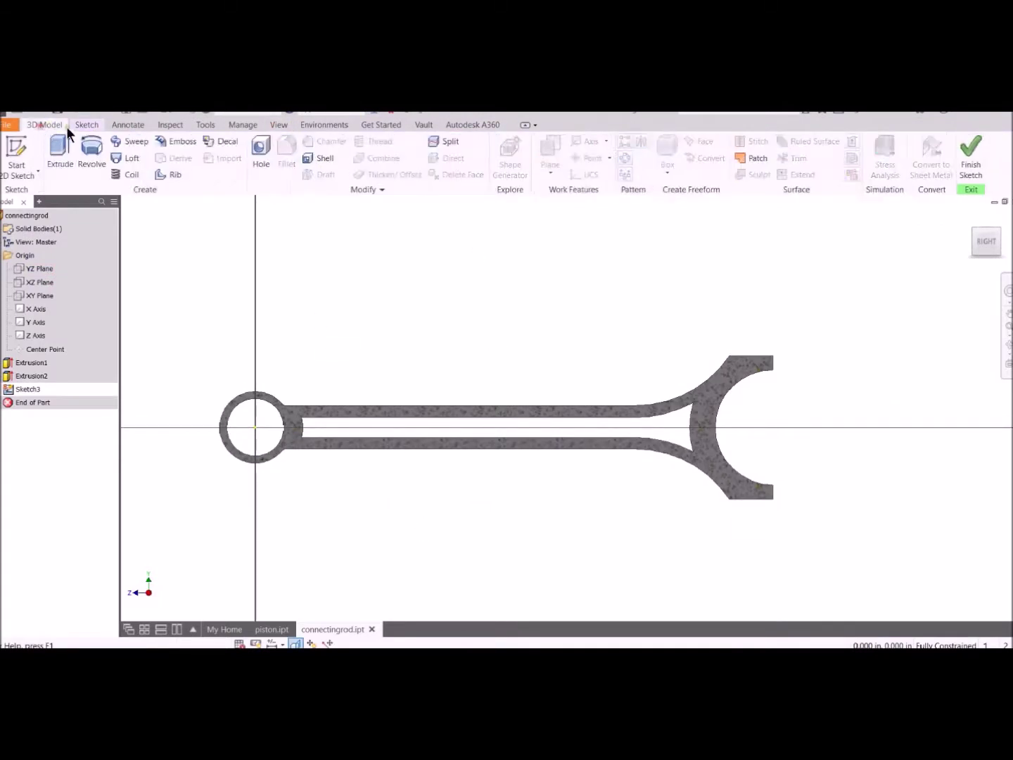
click(87, 124)
Step: Draw a center rectangle filling the rod's central slot
click(160, 147)
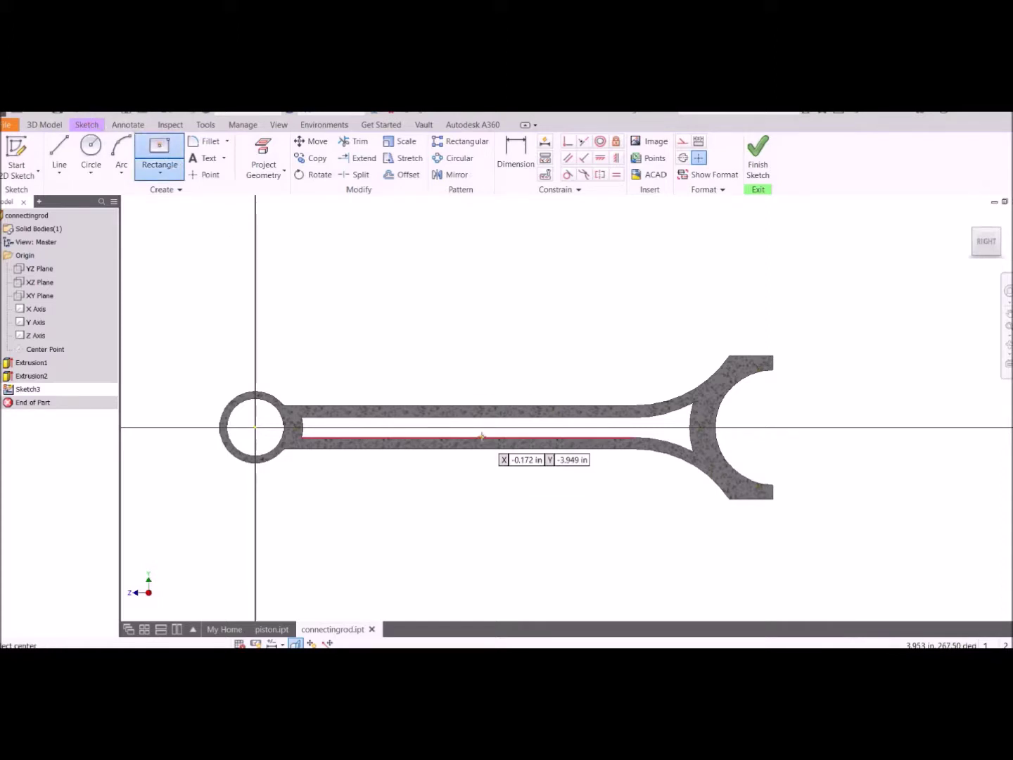
click(495, 427)
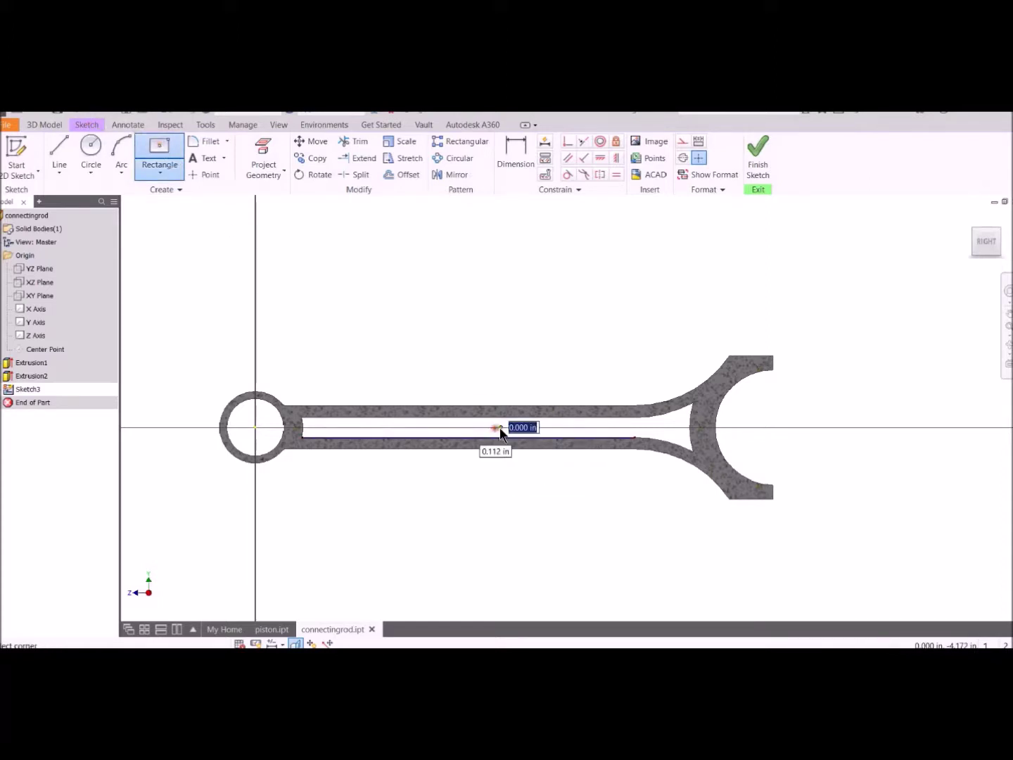
click(694, 441)
scroll(806, 395, up, 3)
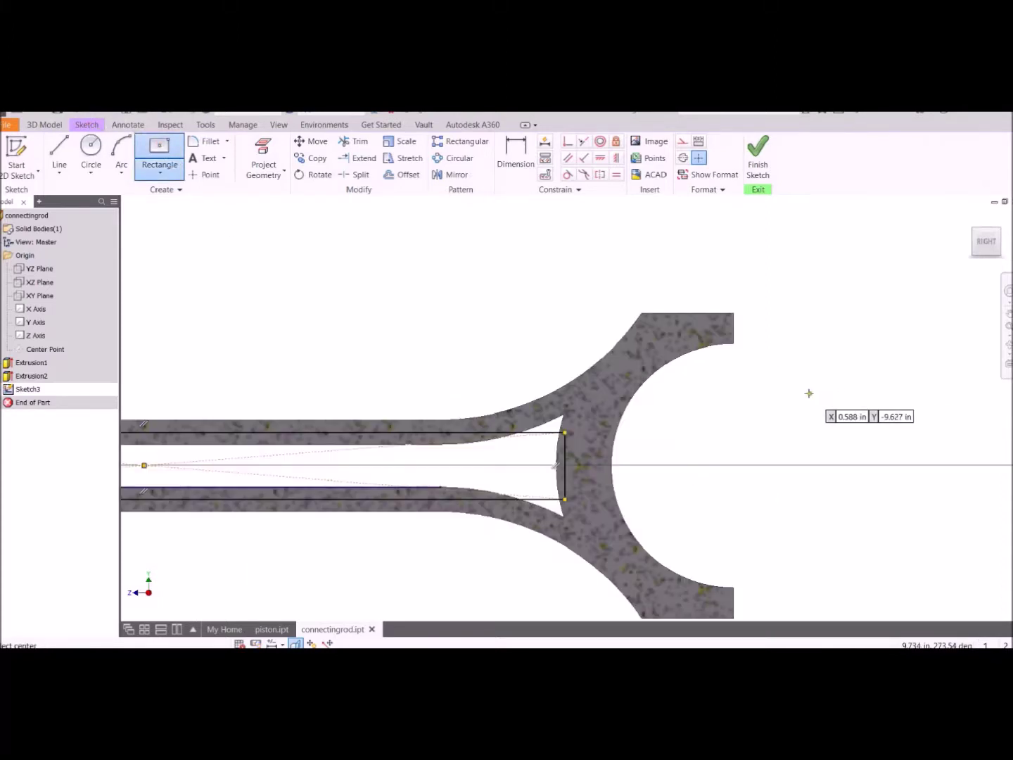
Step: Add a triangle of lines flaring toward the big end and trim the segment inside it
key(l)
click(479, 433)
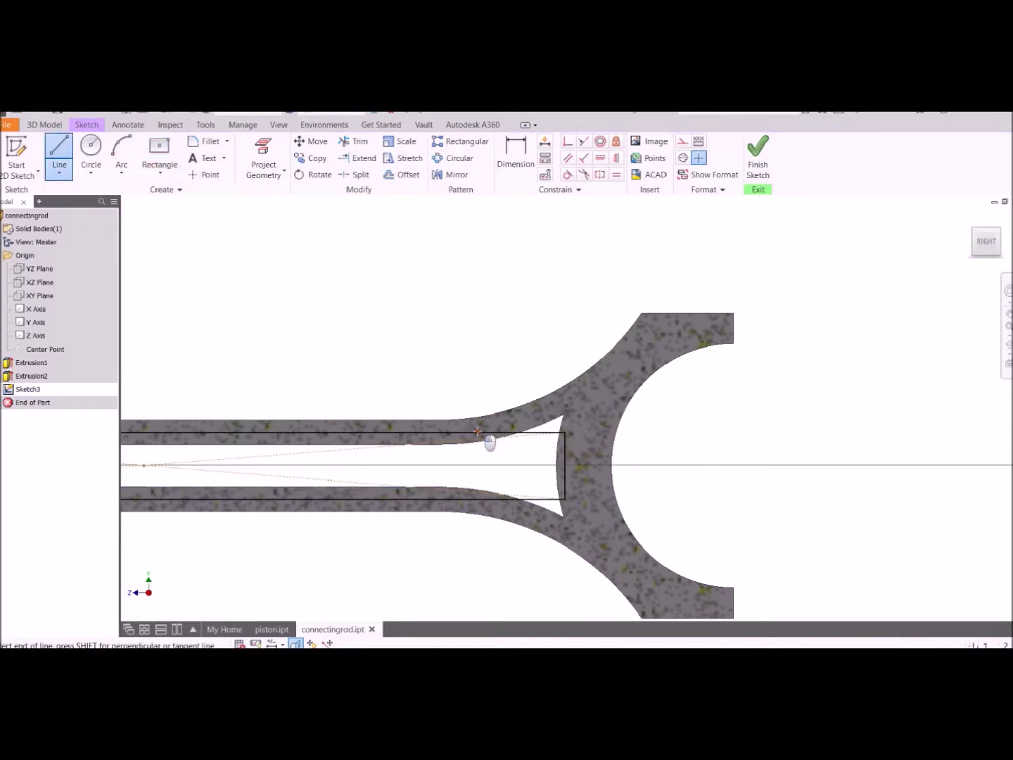
click(590, 395)
click(583, 541)
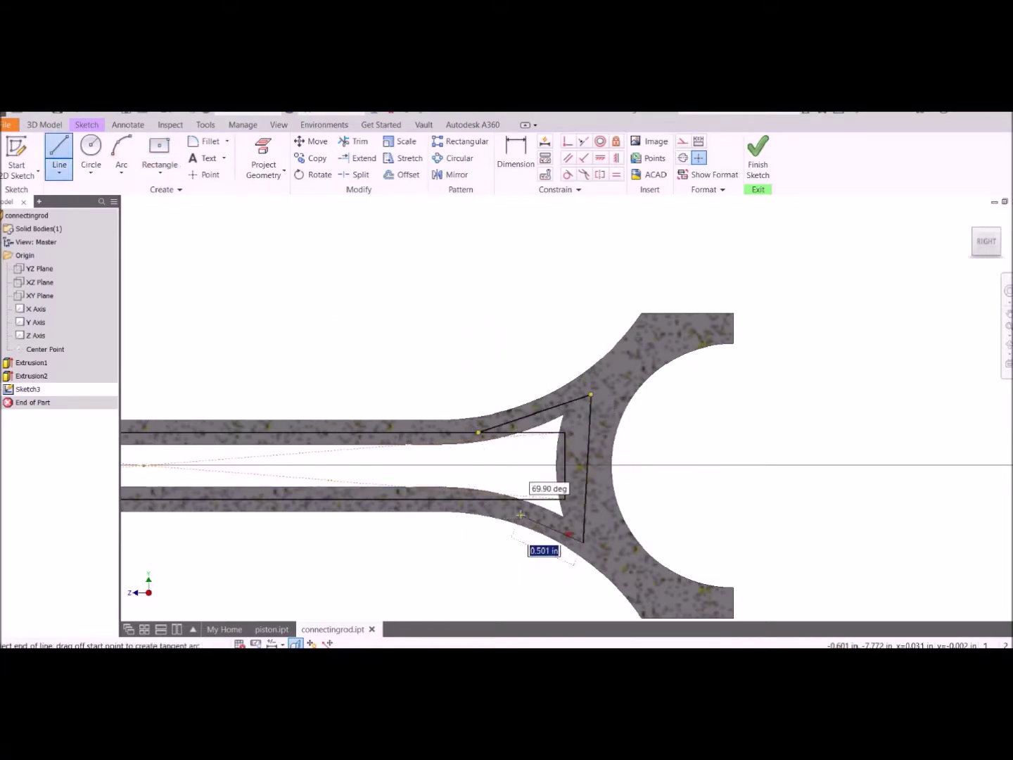
click(473, 501)
key(Escape)
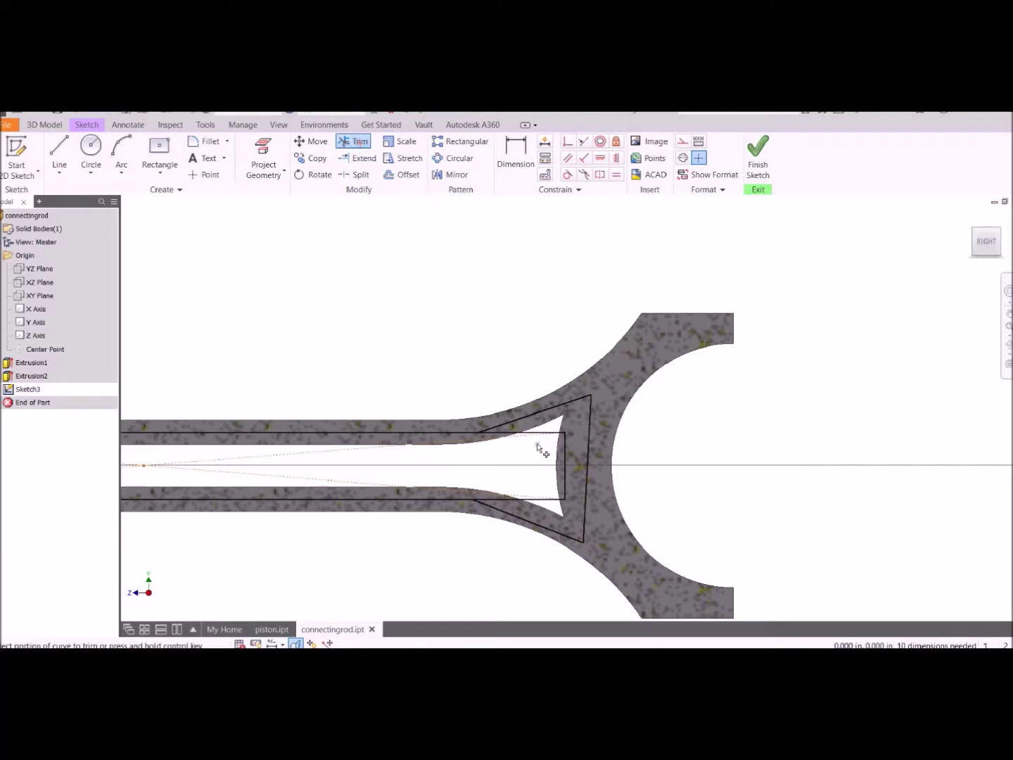
click(541, 434)
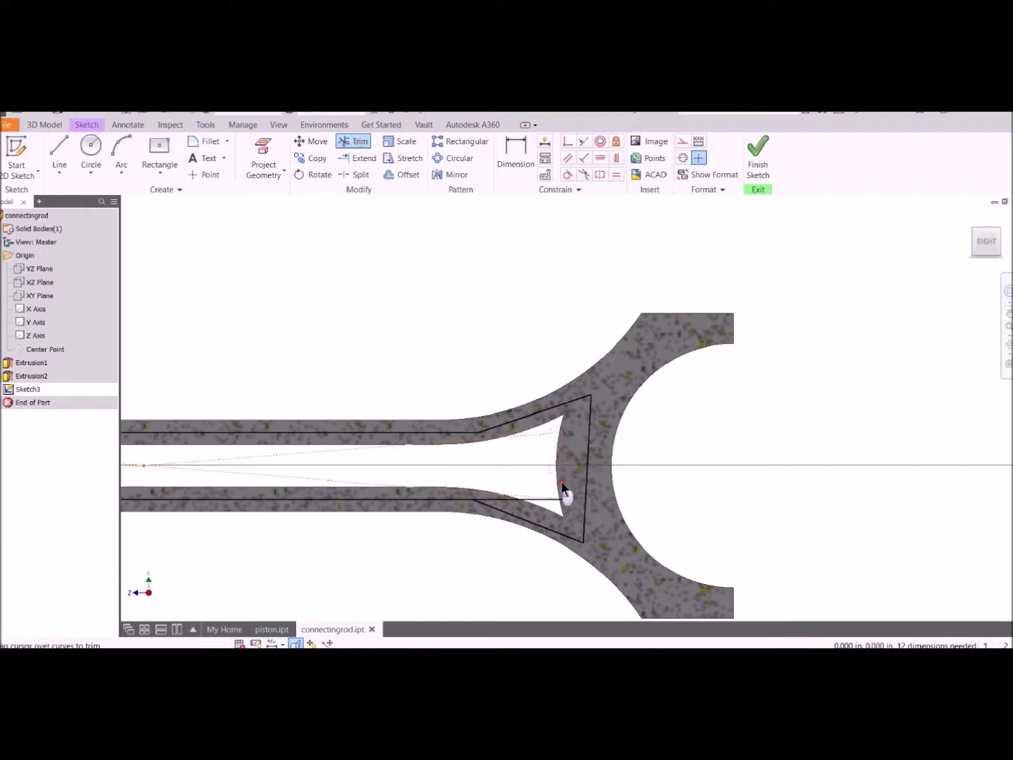
Step: Finish the sketch and extrude the web profile 0.2 symmetrically
click(759, 159)
click(60, 152)
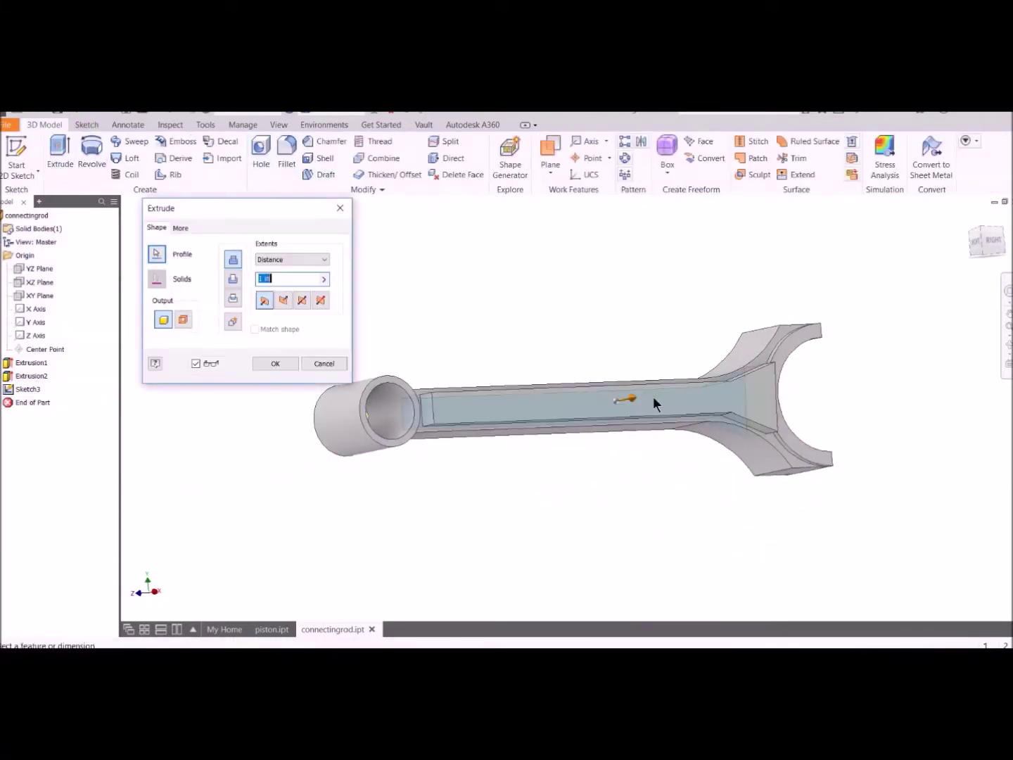
text(0.2)
click(303, 300)
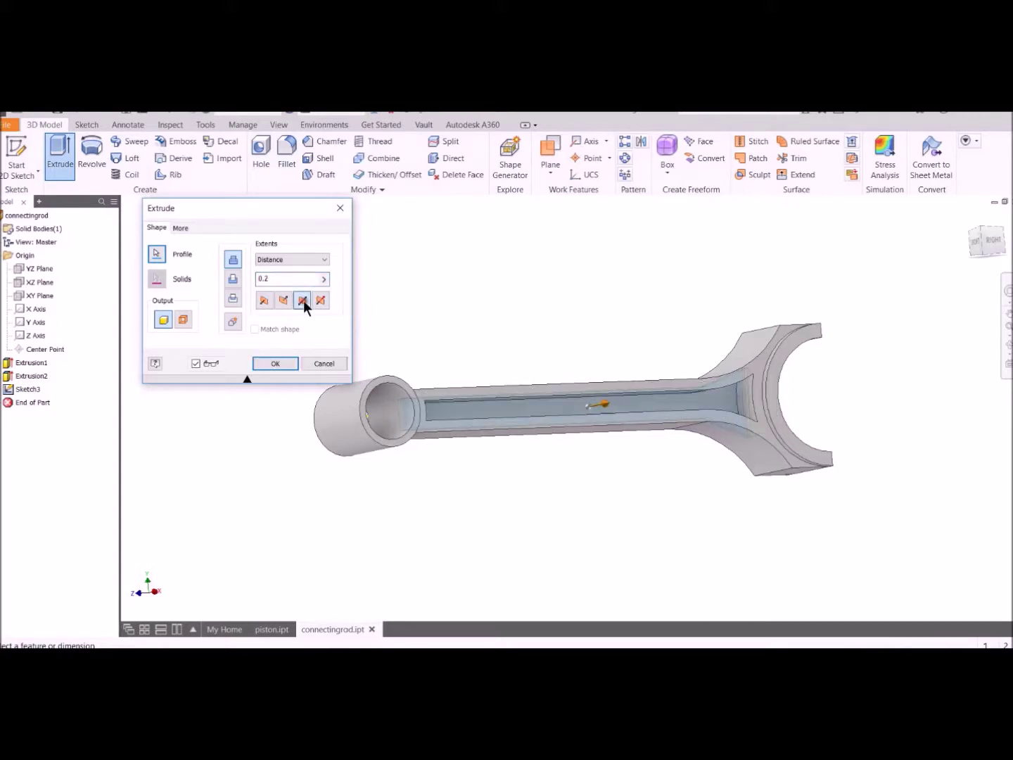
click(276, 363)
mouse_move(687, 514)
shift+middle_down()
mouse_move(655, 536)
mouse_move(635, 506)
mouse_move(668, 229)
shift+middle_up()
Step: Place vertically centred '- TURNER -' text at 0.240 in on the web face, then finish the sketch
key(s)
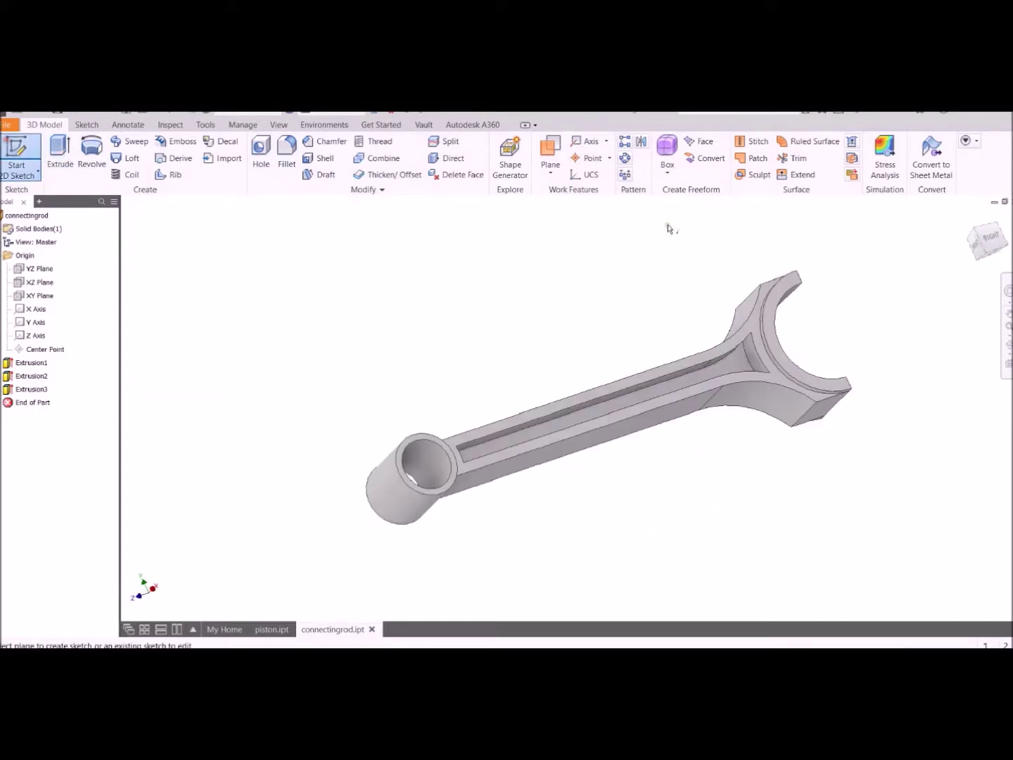
click(744, 366)
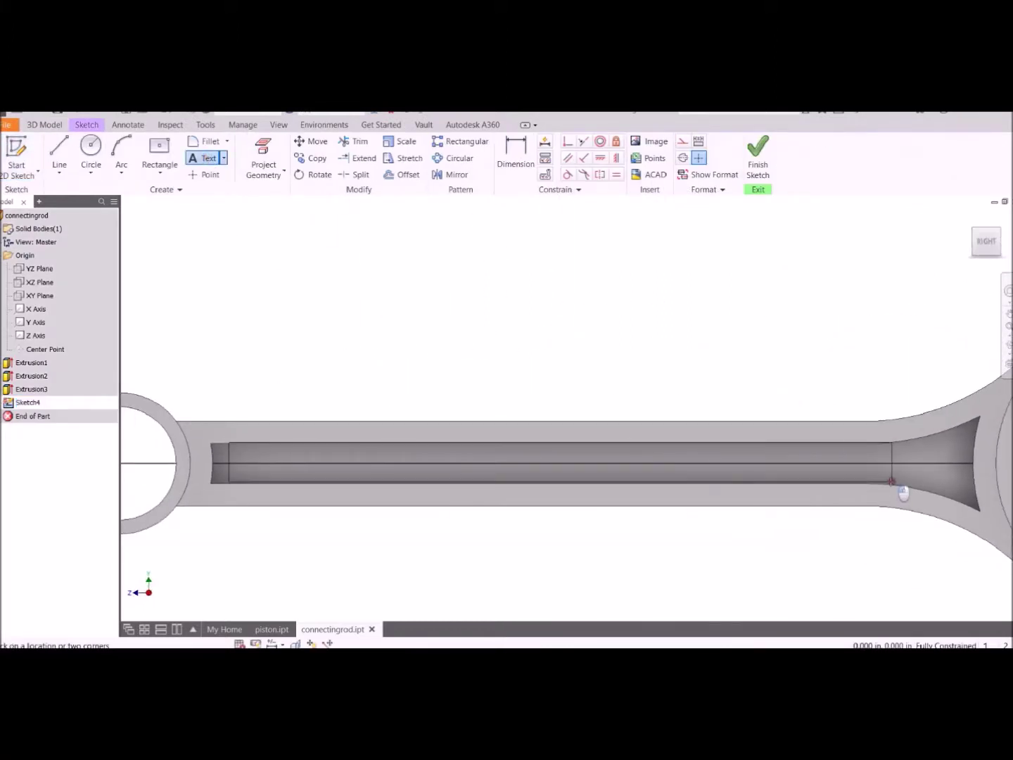
click(972, 481)
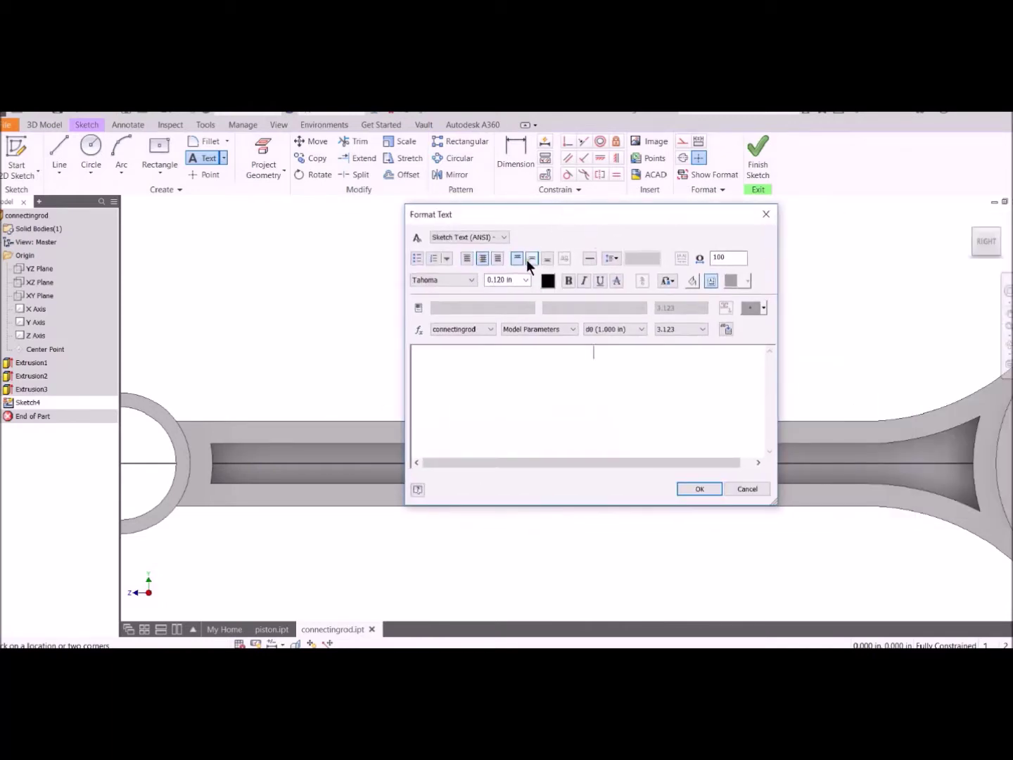
click(532, 258)
drag(626, 353, 500, 343)
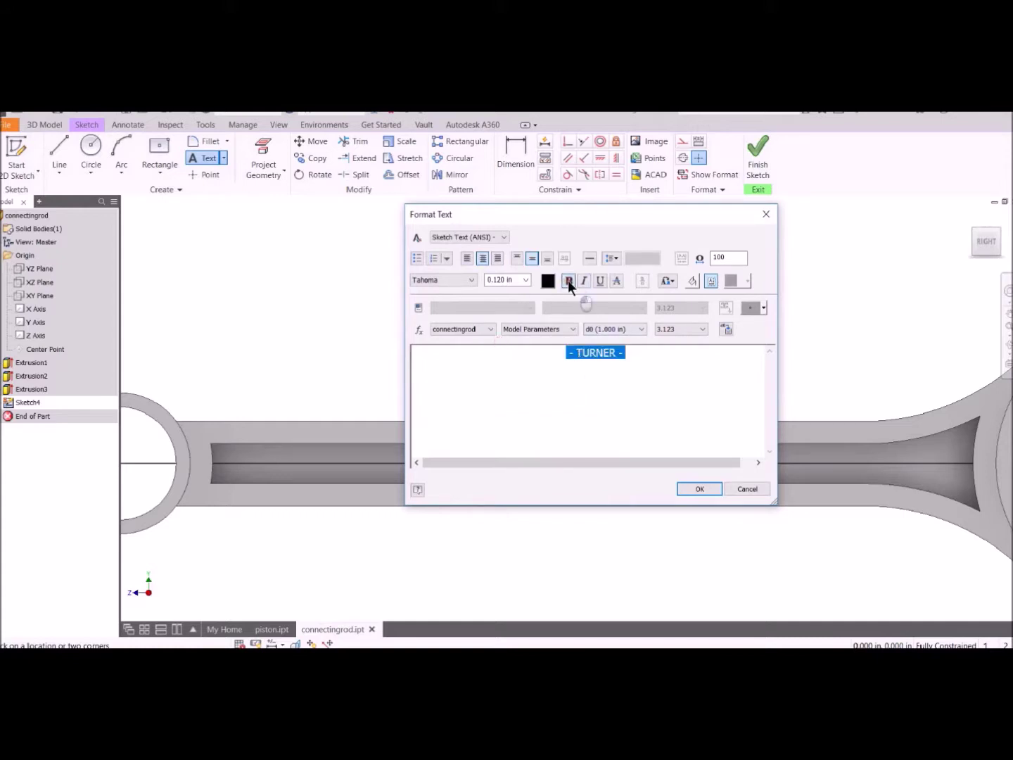
click(526, 279)
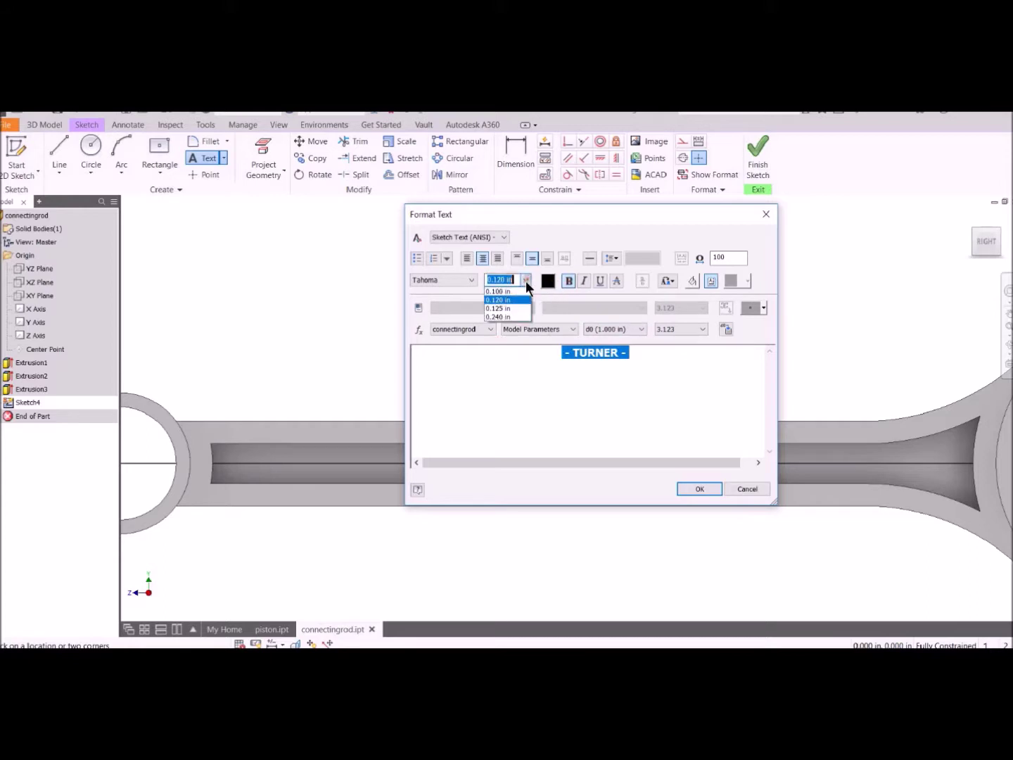
click(519, 317)
click(674, 369)
click(703, 491)
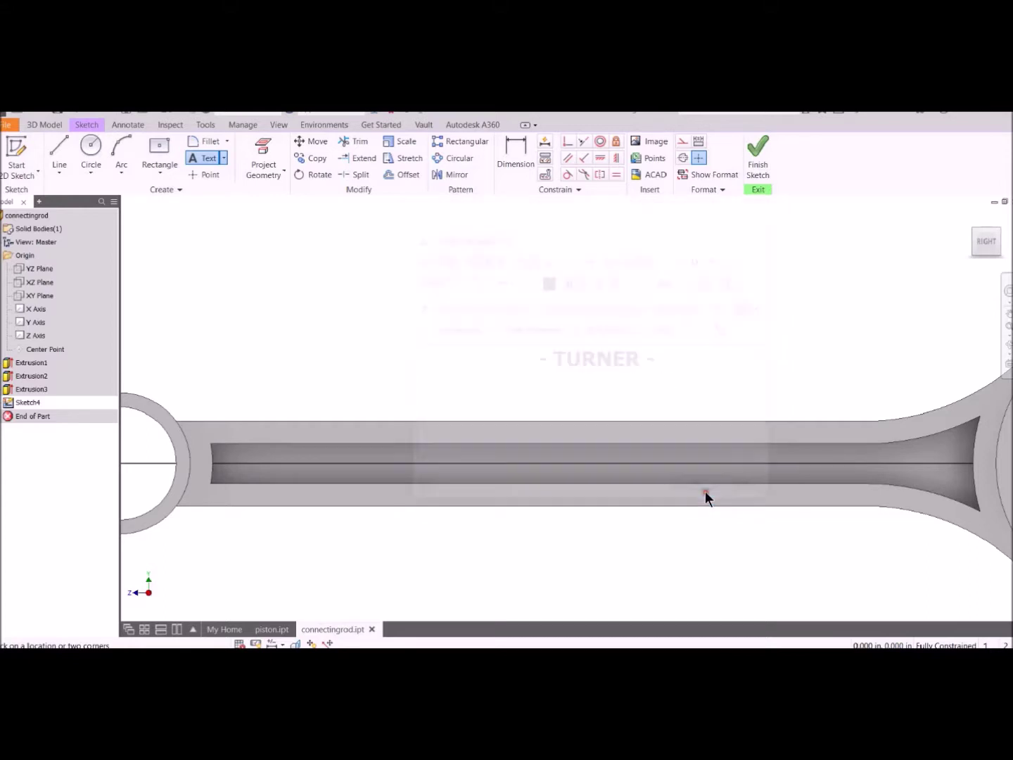
click(763, 165)
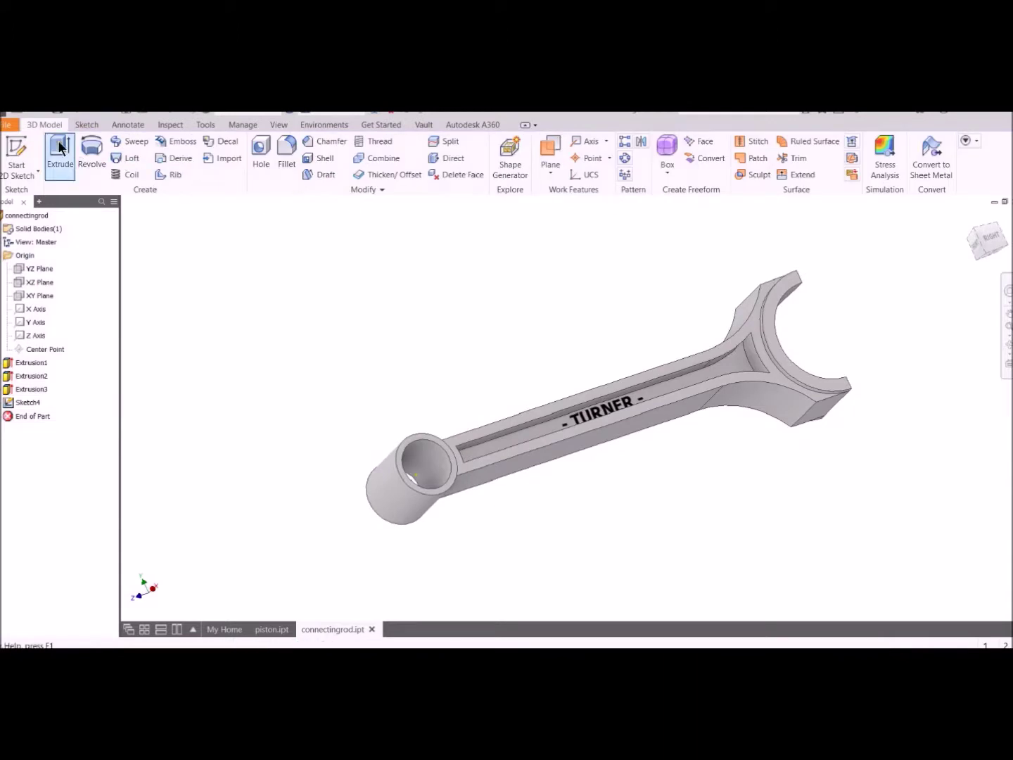
Step: Extrude the TURNER lettering 0.1
click(60, 149)
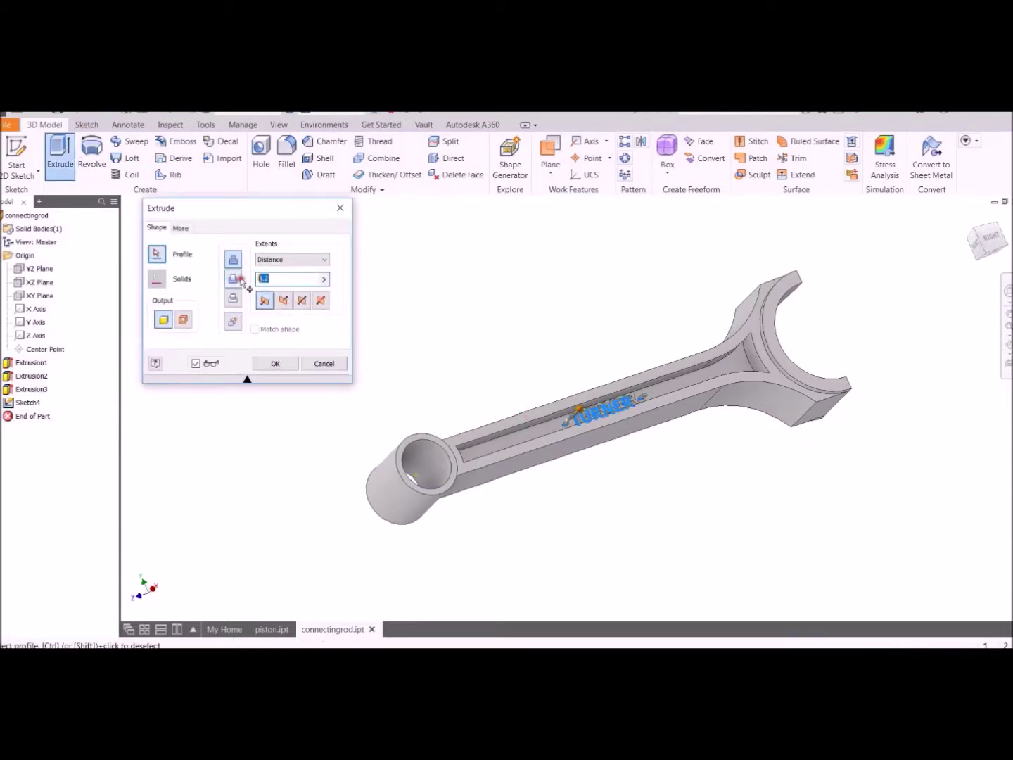
text(0.1)
key(Return)
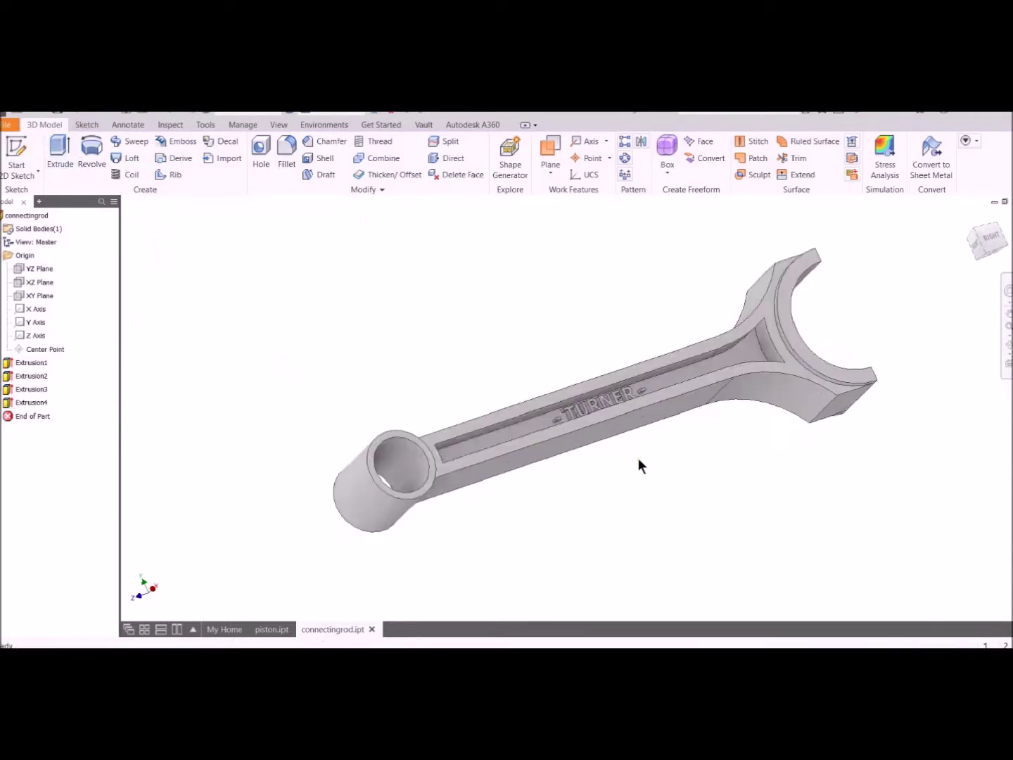
Step: Set the part material to aluminium
scroll(638, 459, up, 4)
click(276, 116)
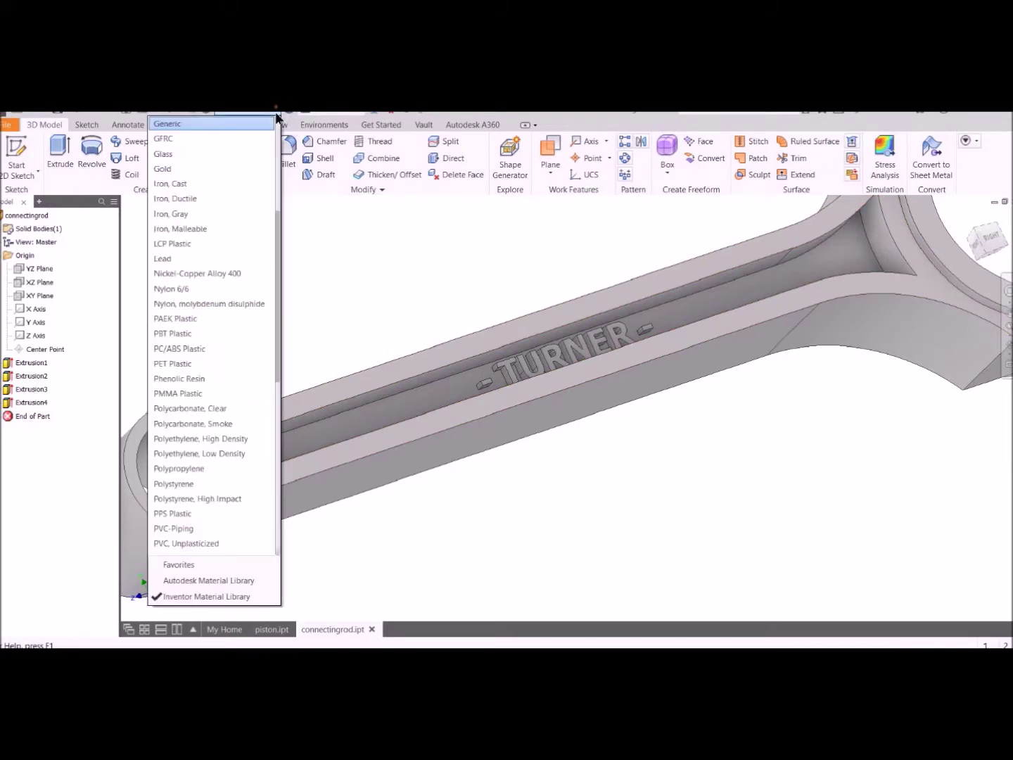
scroll(280, 226, up, 5)
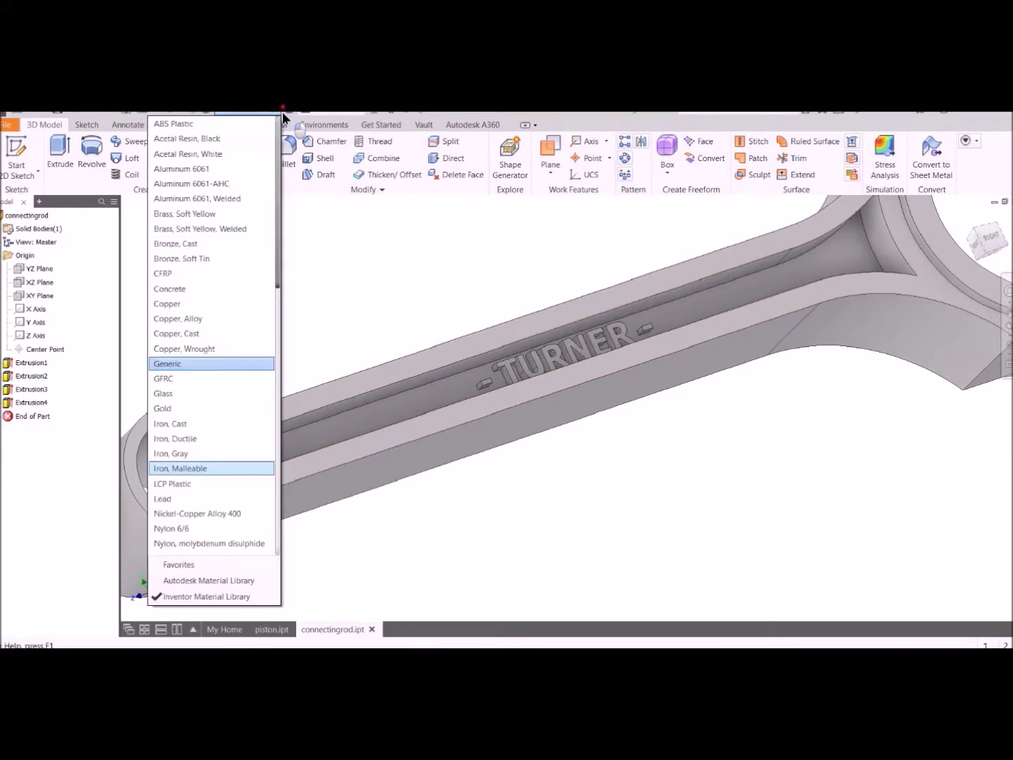
click(236, 182)
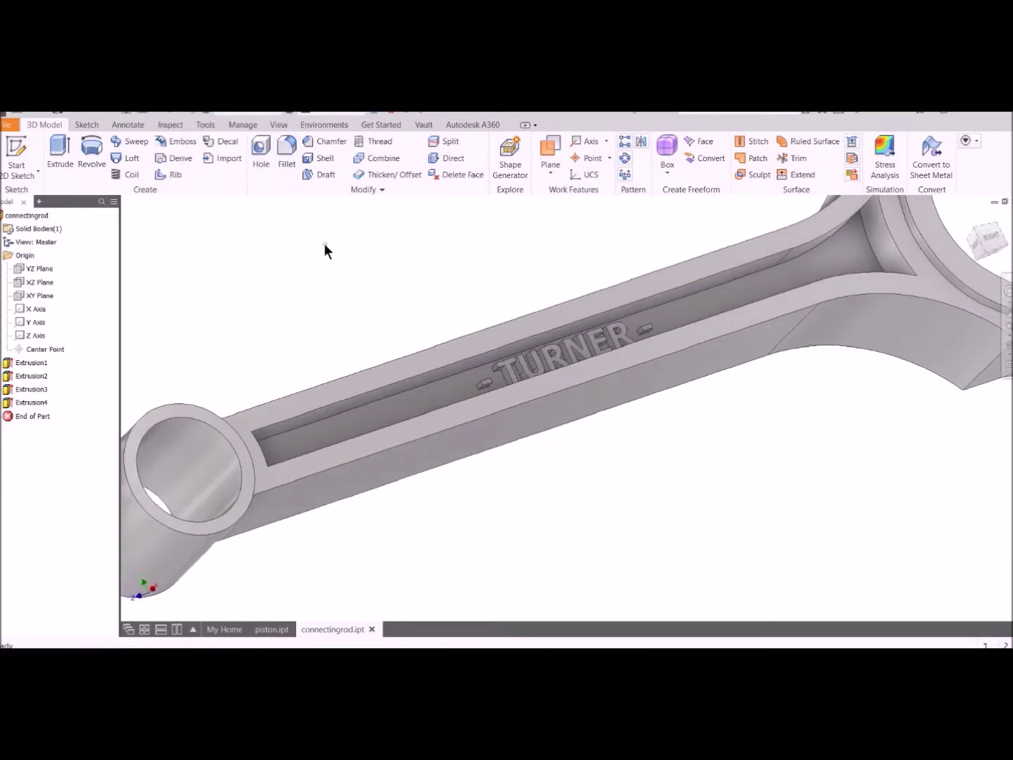
Step: Fillet the channel edges with a 0.15 radius
click(287, 148)
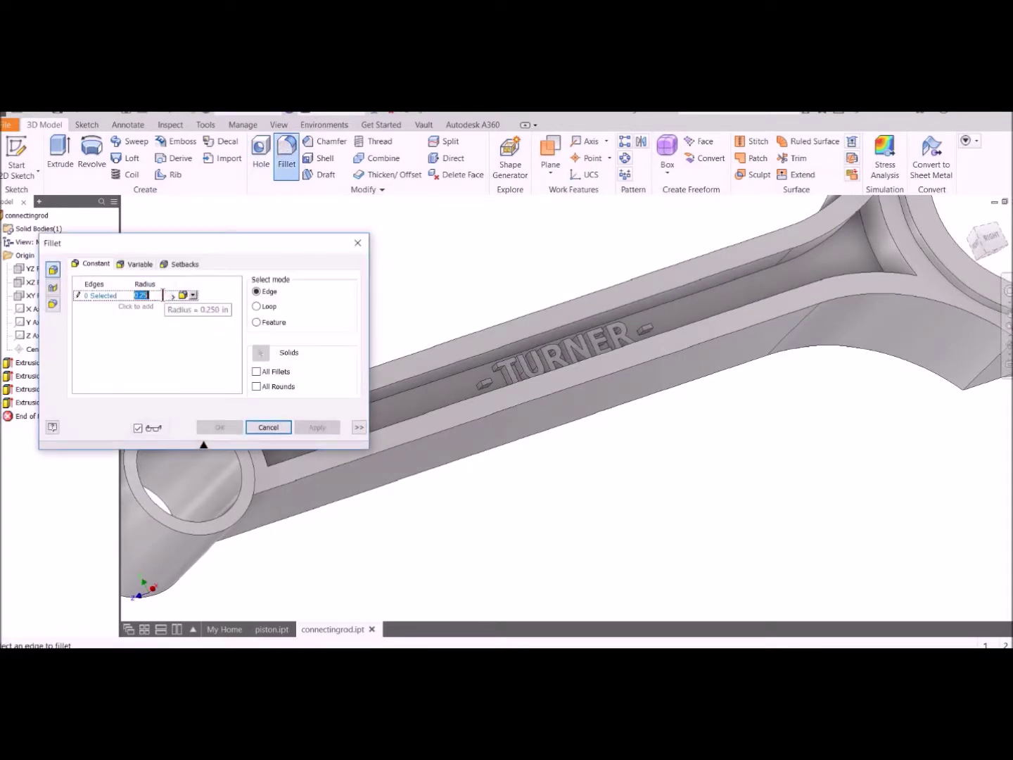
text(0.15)
click(426, 389)
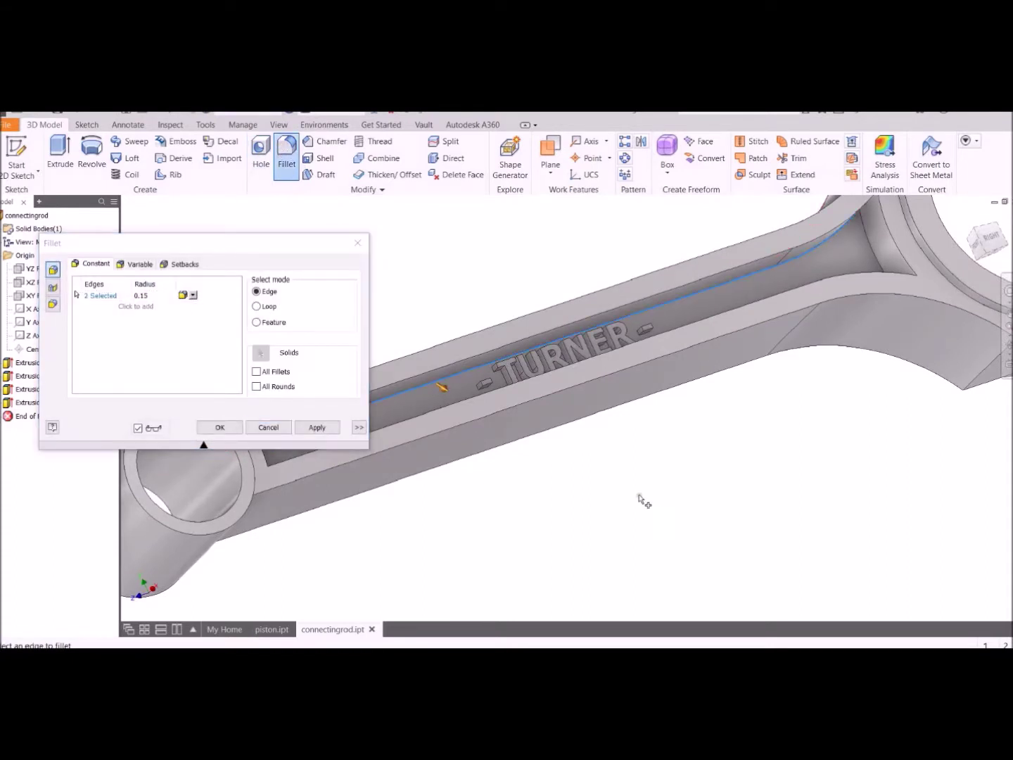
key(F6)
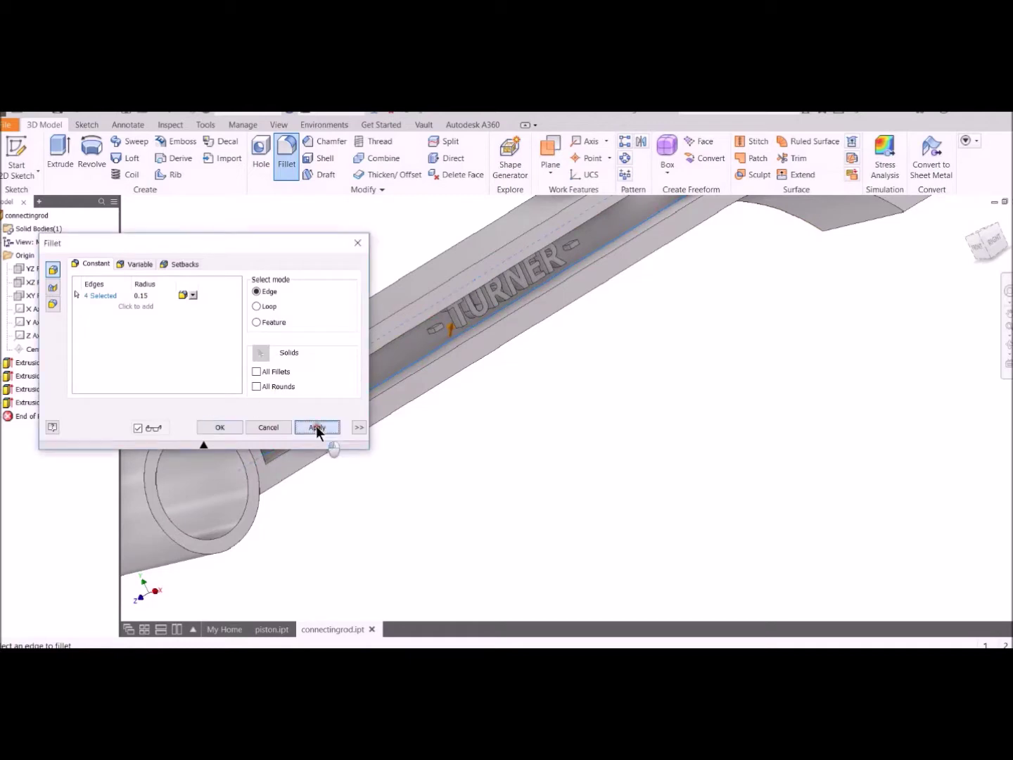
click(316, 425)
Step: Fillet the remaining beam edges with radii 0.1, 0.2 and 0.075
click(159, 296)
text(0.1)
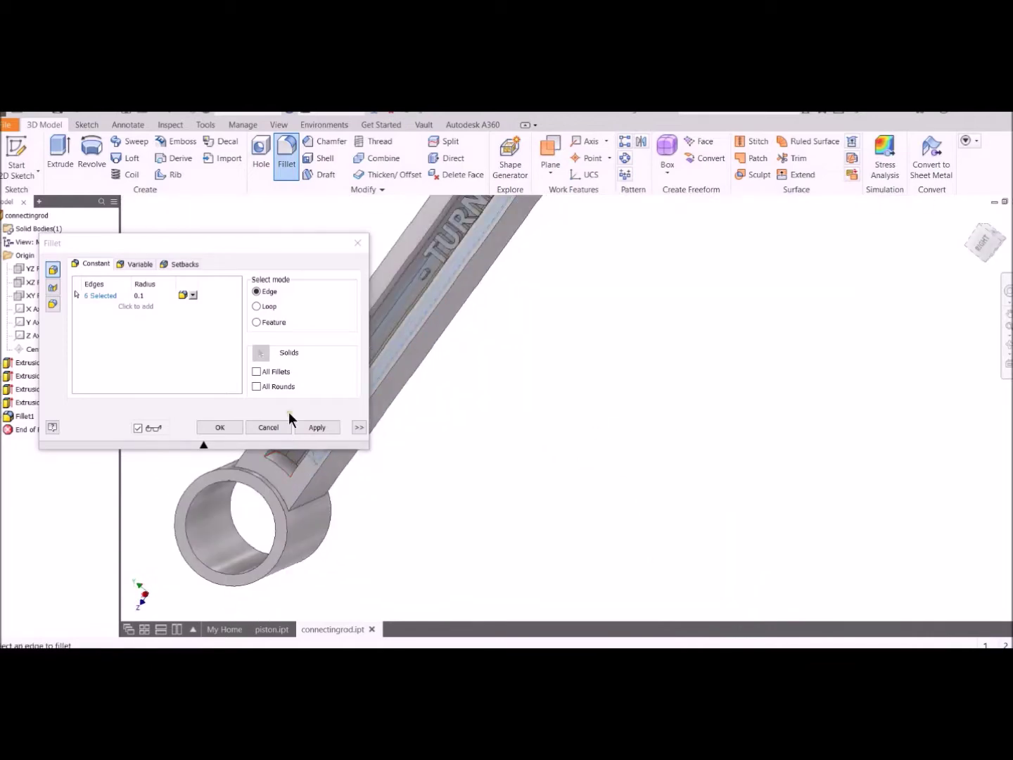
click(316, 428)
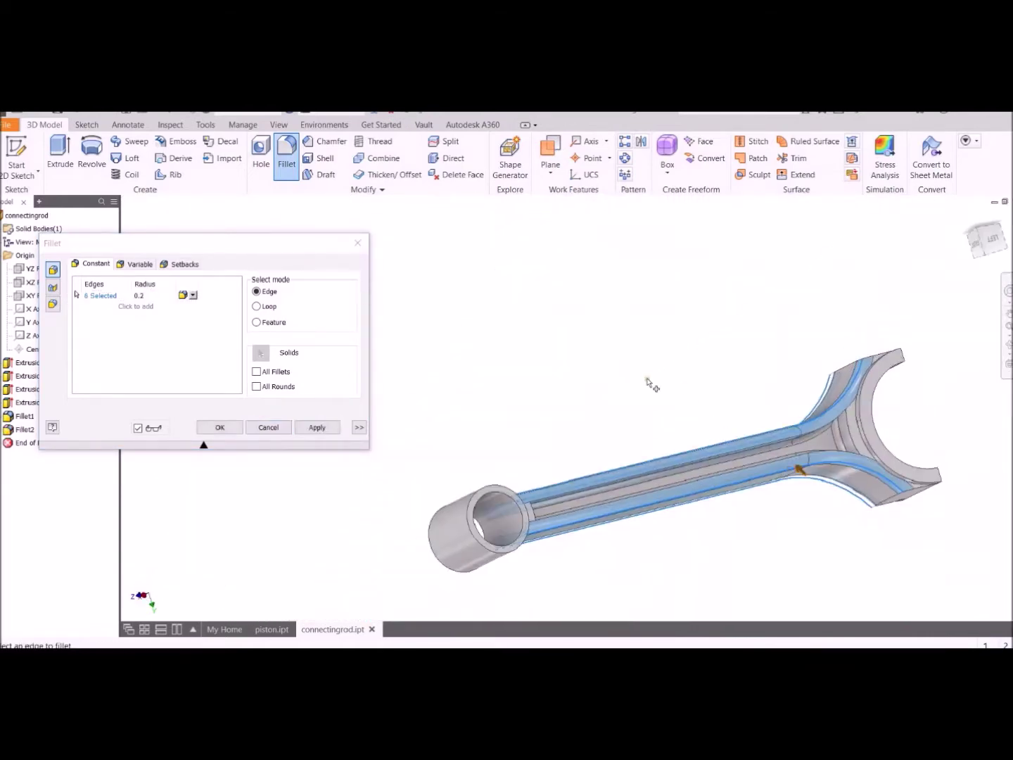
shift+middle_drag(649, 384, 678, 309)
key(Return)
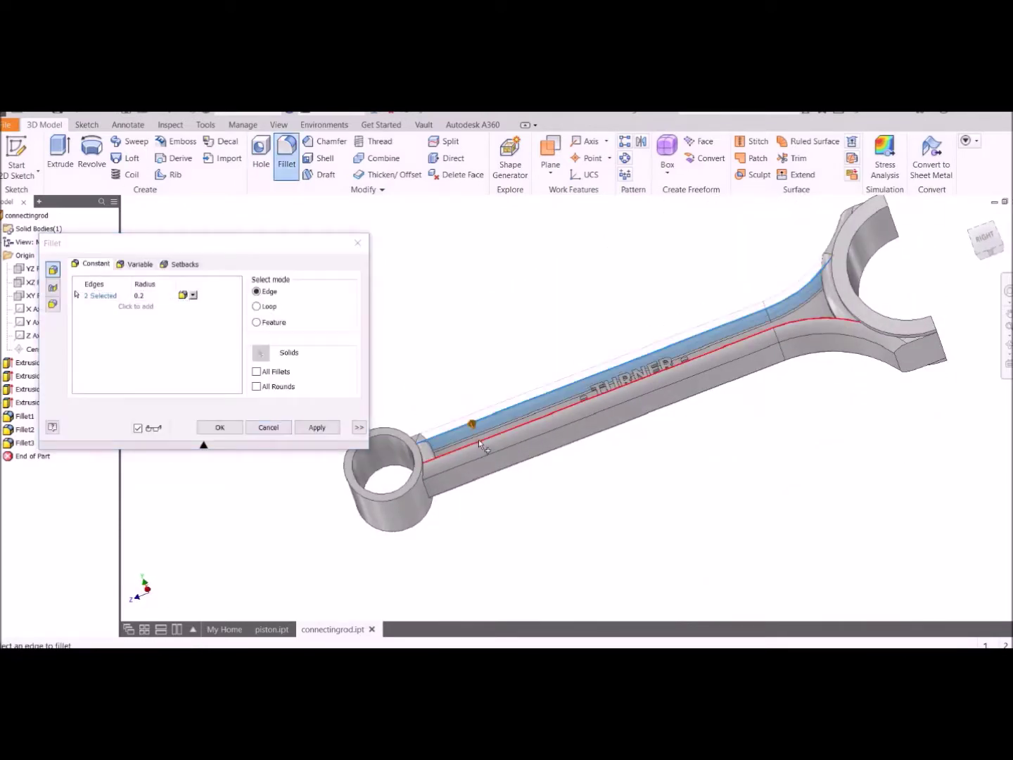
shift+middle_drag(534, 310, 451, 366)
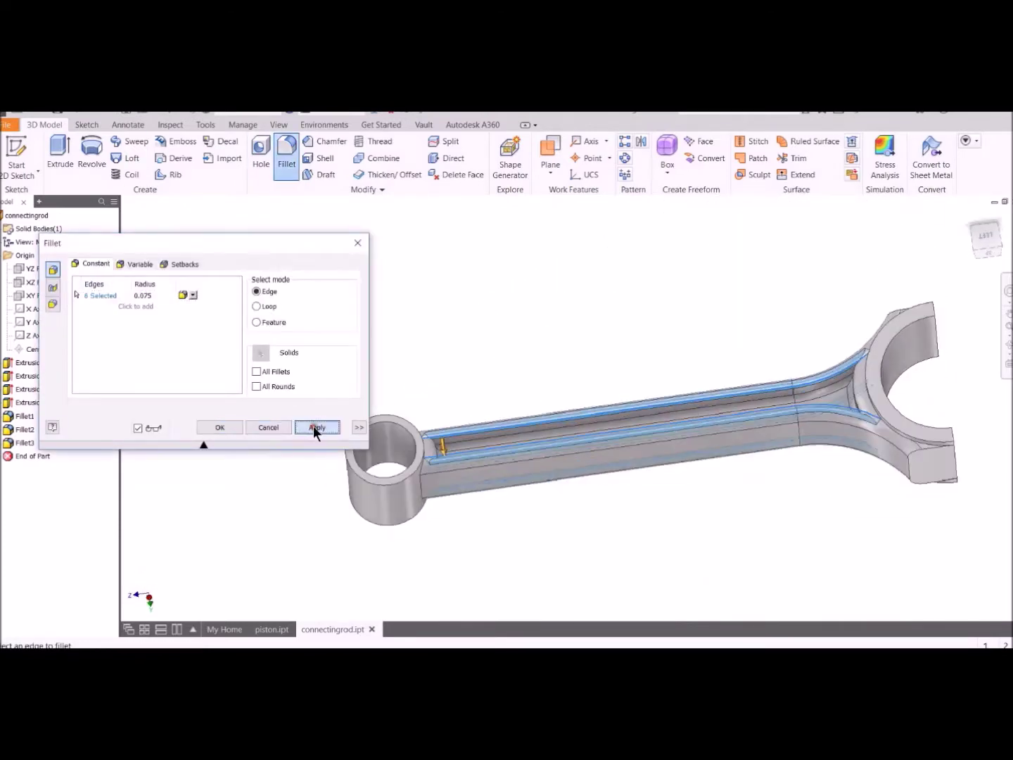
click(314, 427)
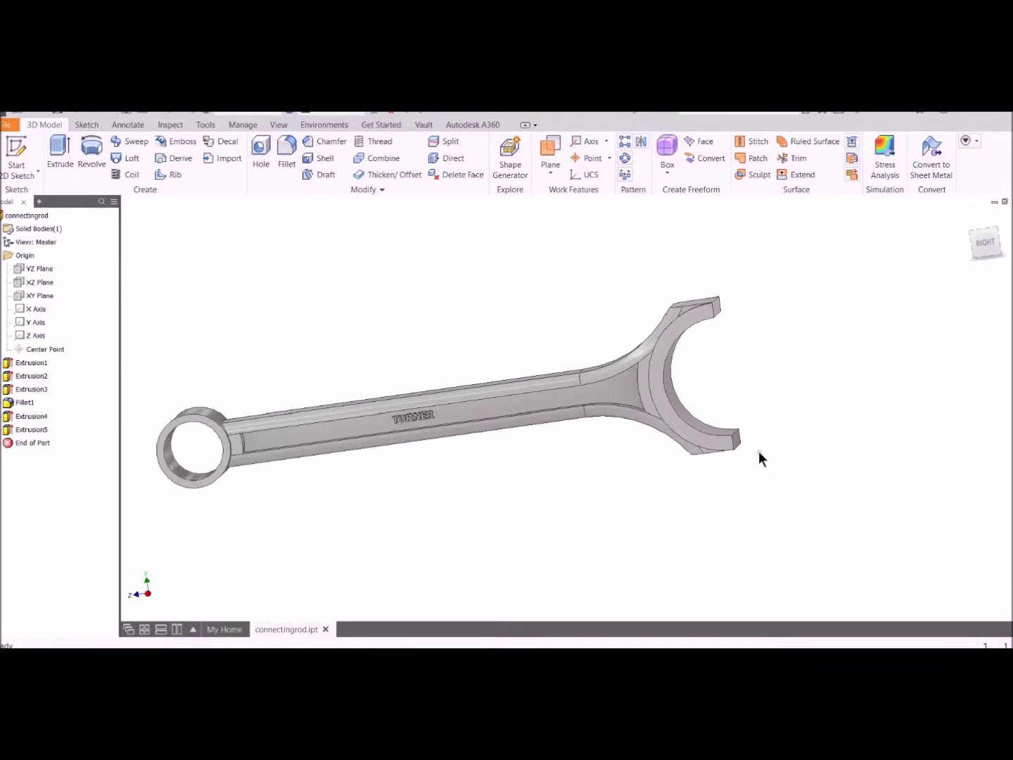
click(16, 159)
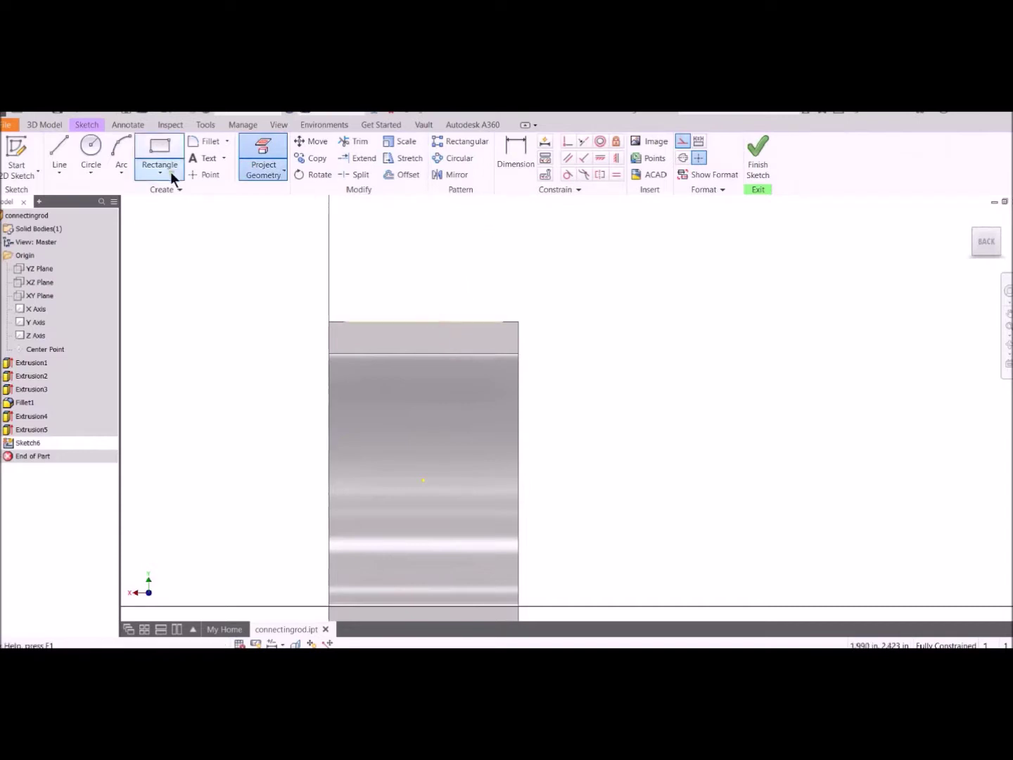
Step: Draw a vertical line joining the ear ring to the block's projected top edge
click(60, 152)
click(423, 321)
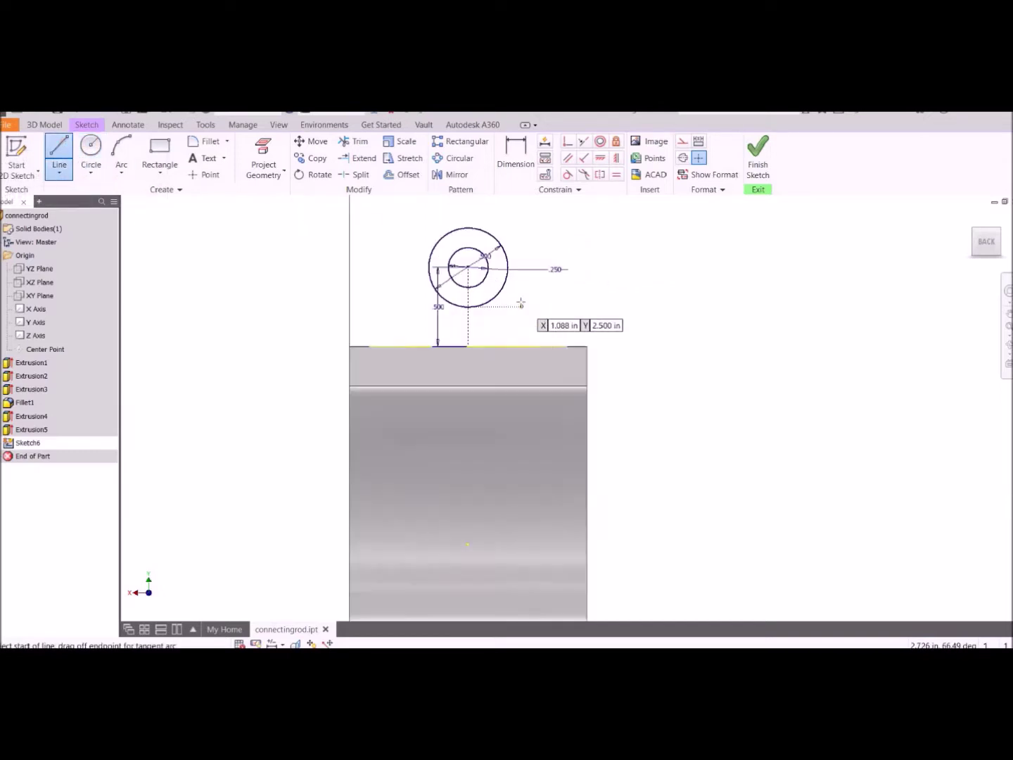
click(508, 267)
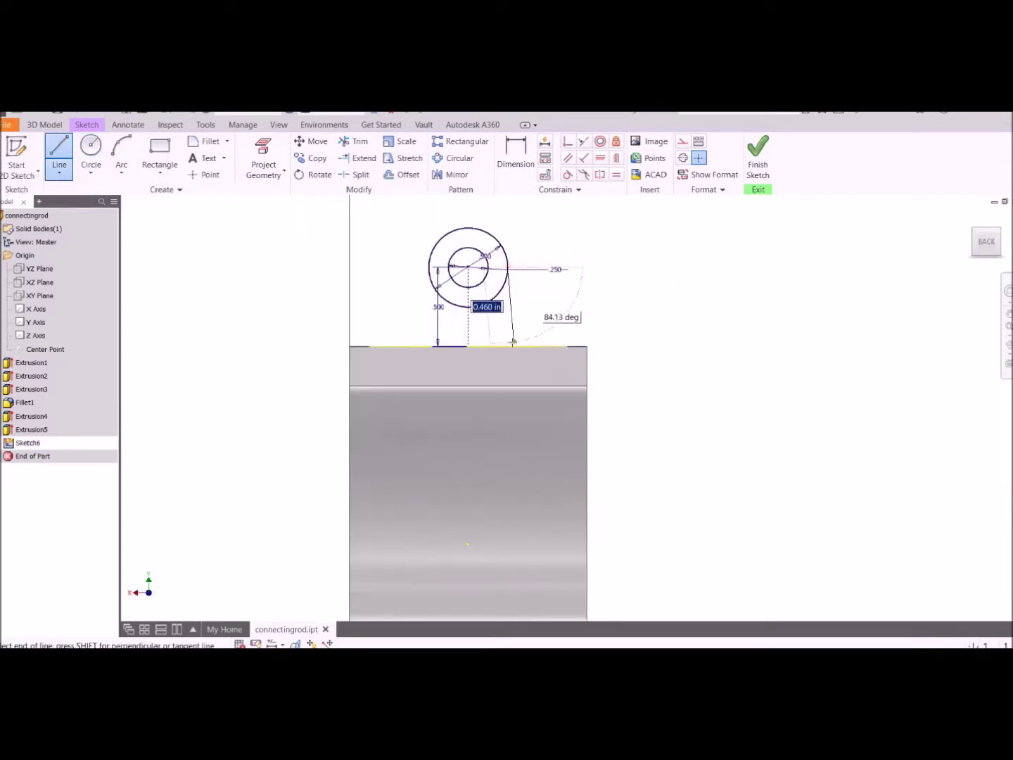
click(509, 346)
key(Escape)
Step: Draw a 0.25 diameter circle for the fillet at the ear's base
click(91, 149)
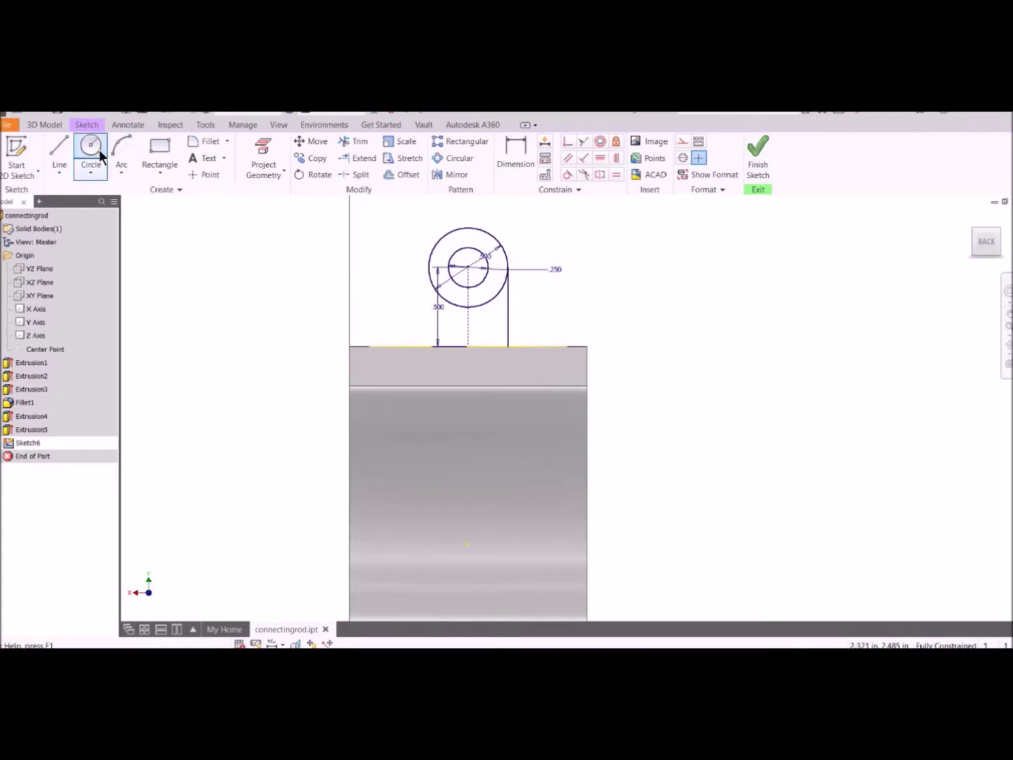
click(664, 233)
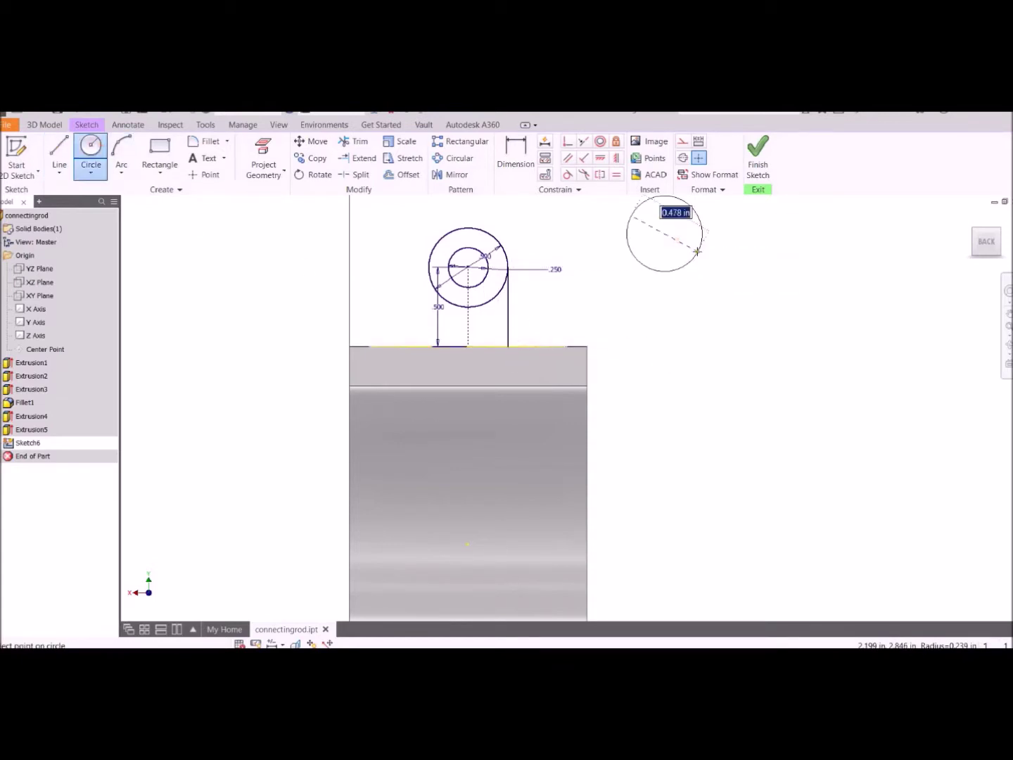
text(.25)
key(Return)
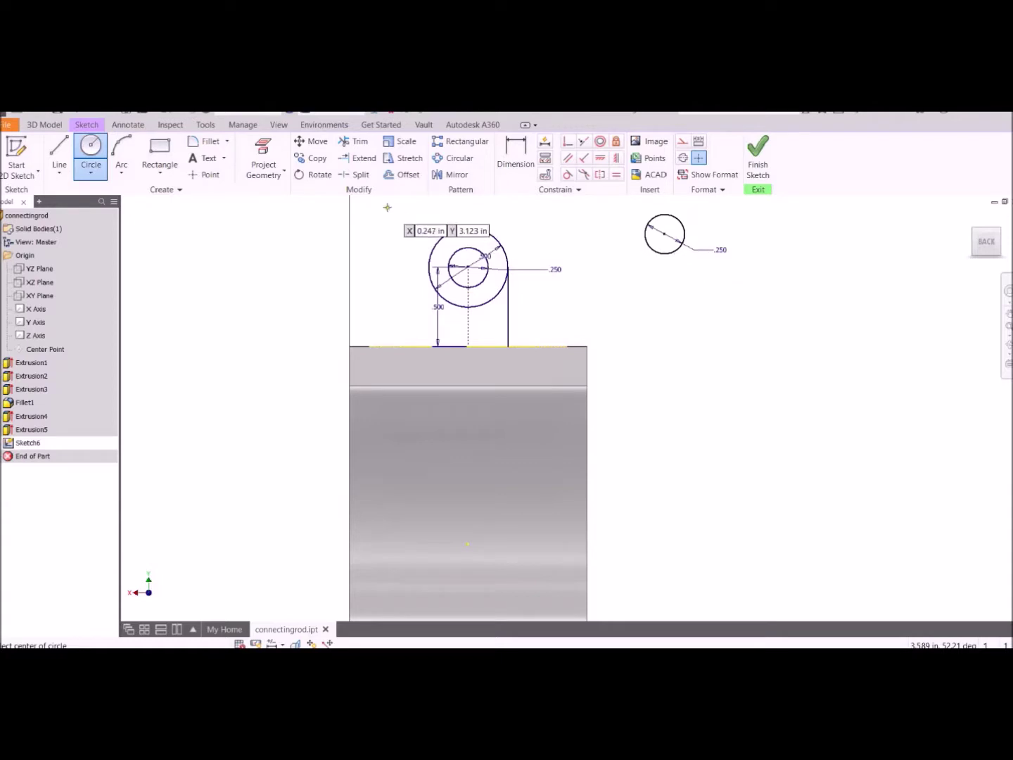
key(Escape)
Step: Try to fix the ring geometry, dismissing the over-constrain warnings
drag(387, 205, 553, 388)
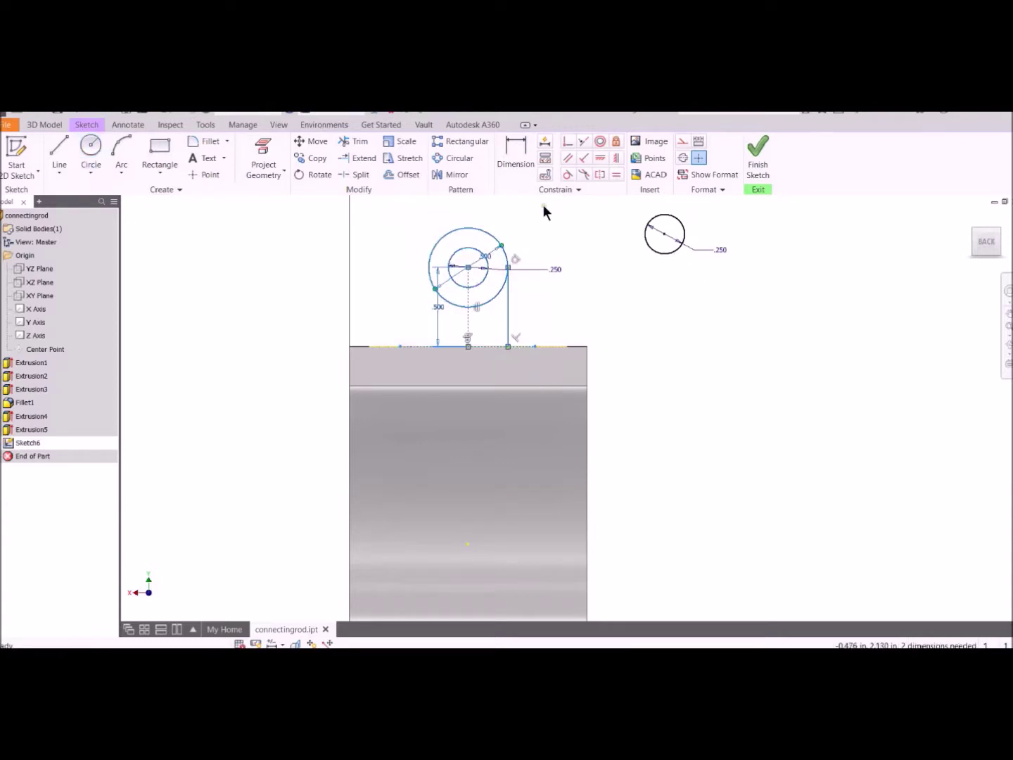
click(614, 140)
click(263, 218)
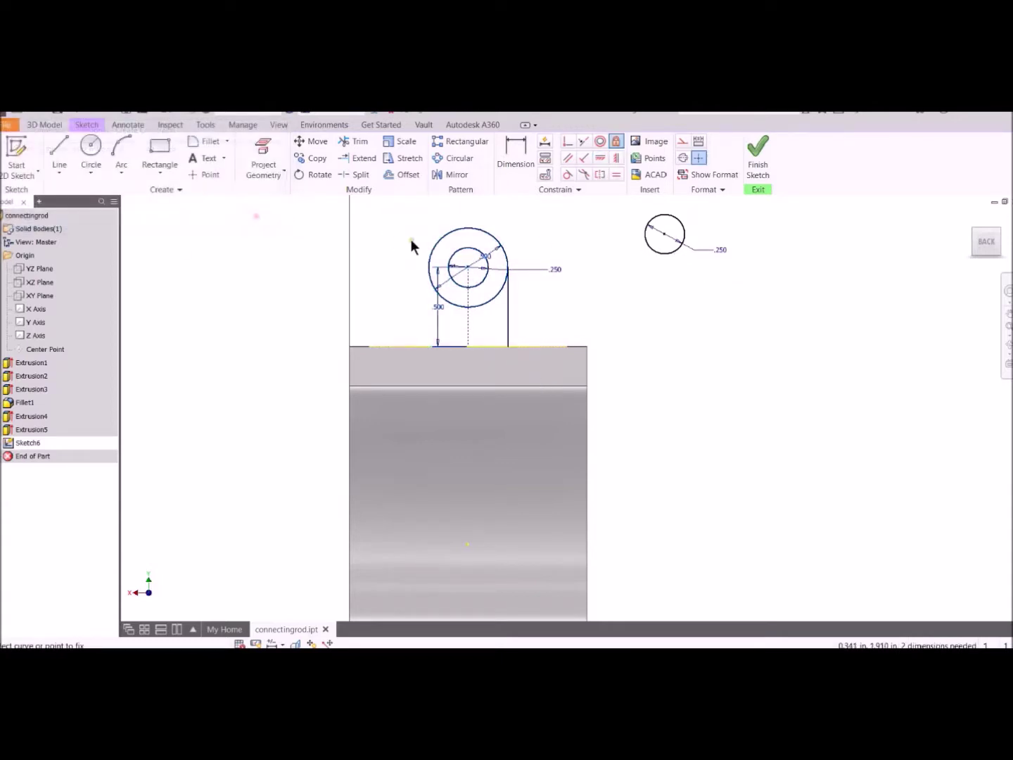
click(468, 271)
click(279, 215)
click(467, 243)
click(285, 216)
Step: Make the small circle tangent to the vertical line and the block's top edge
click(648, 248)
click(510, 318)
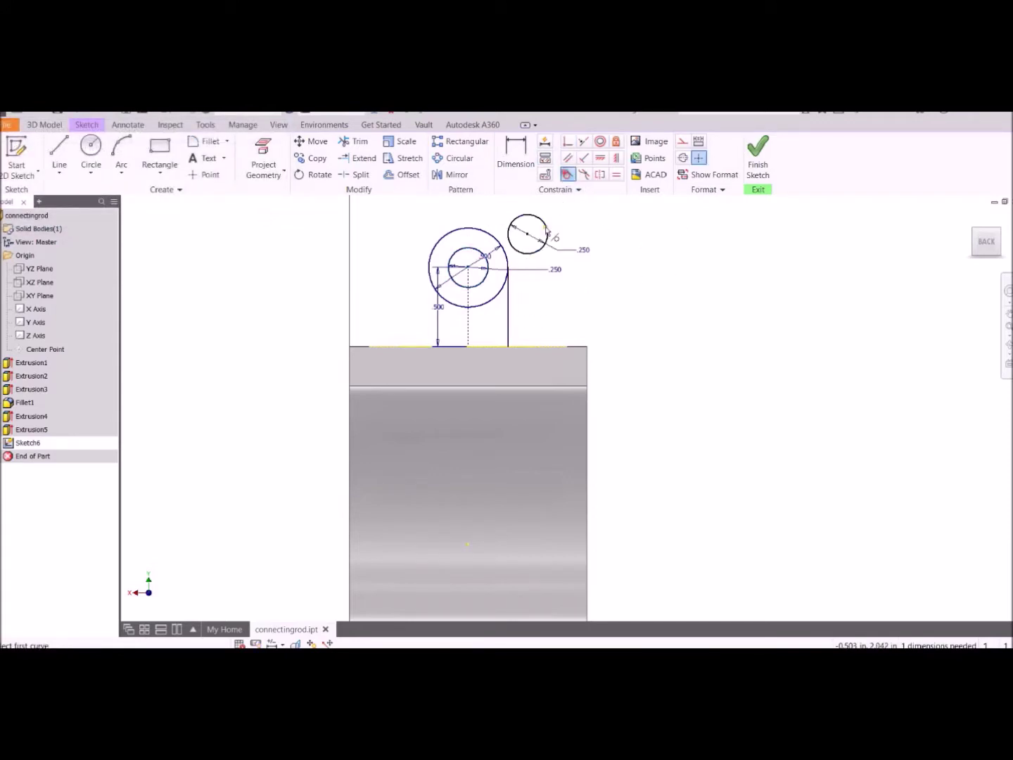
click(539, 254)
click(538, 345)
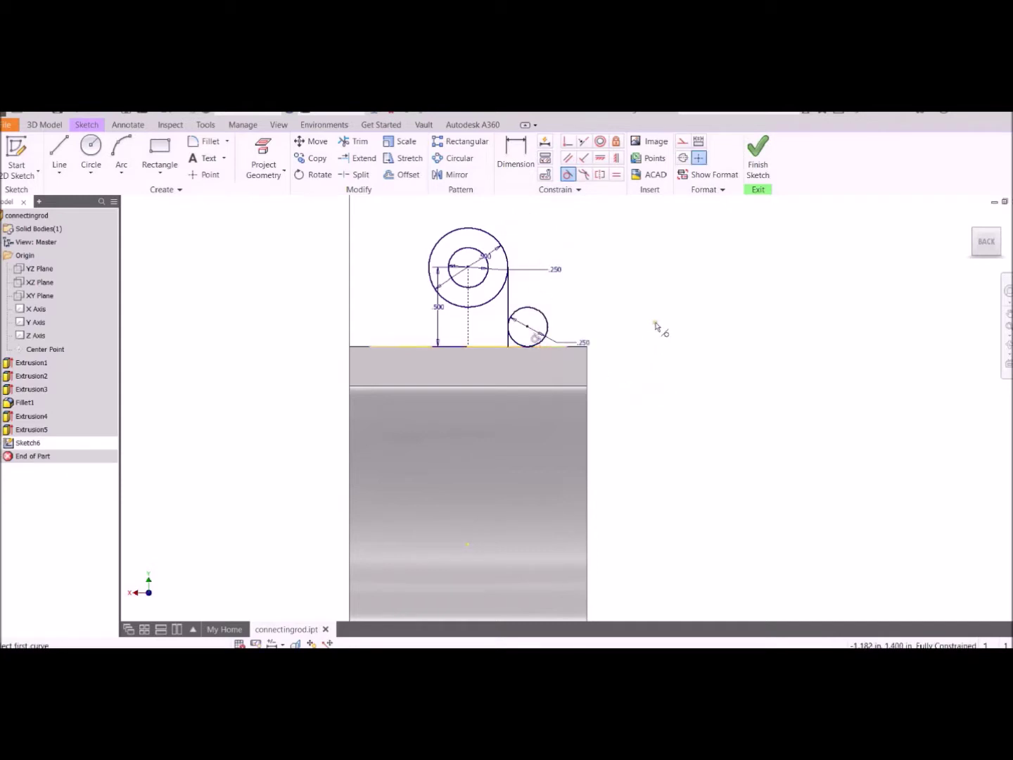
scroll(633, 310, up, 5)
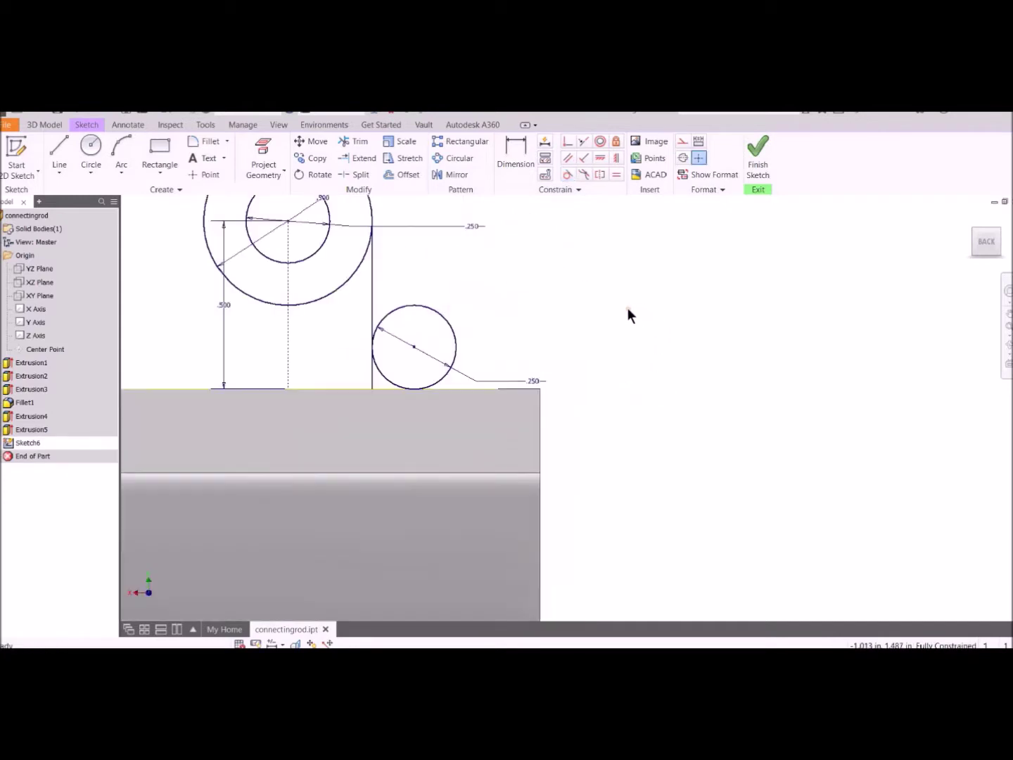
Step: Trim the small circle and line into a fillet arc at the ear's base
click(353, 142)
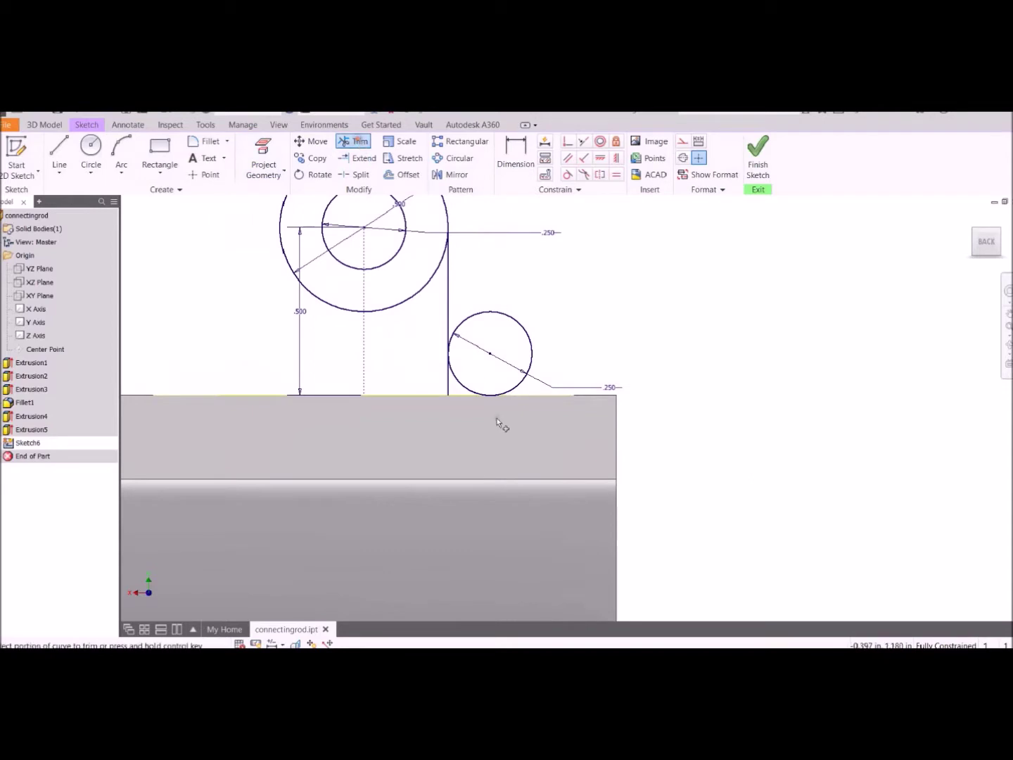
click(446, 373)
click(485, 313)
key(Escape)
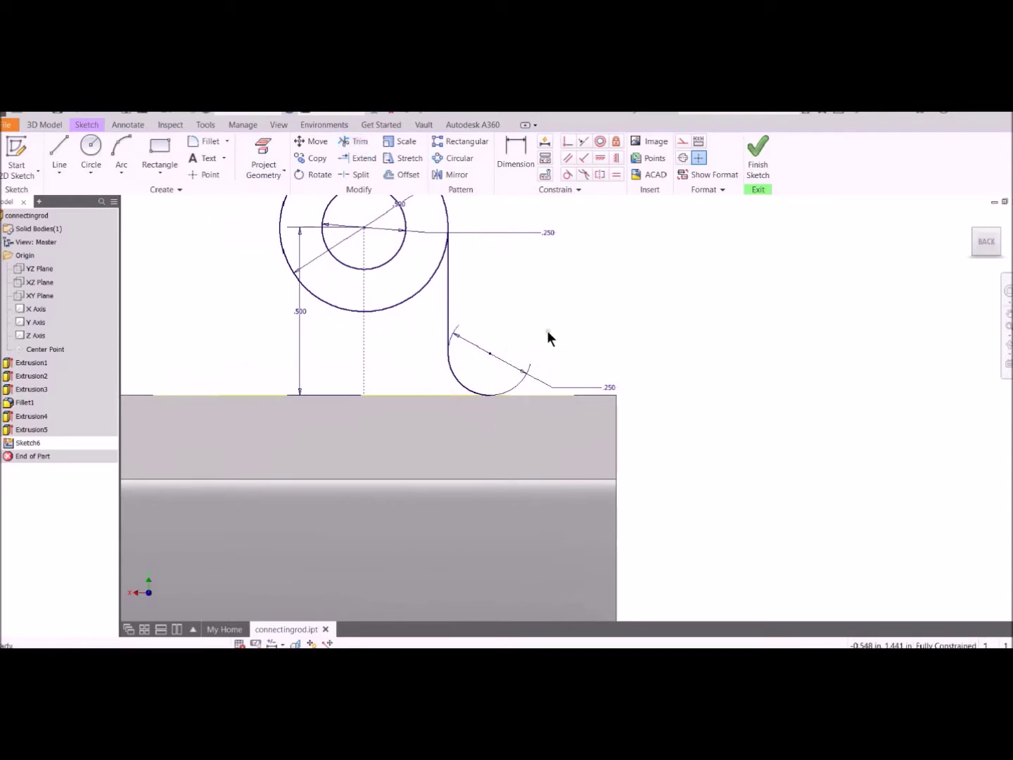
mouse_move(548, 333)
middle_down()
mouse_move(629, 345)
mouse_move(778, 393)
middle_up()
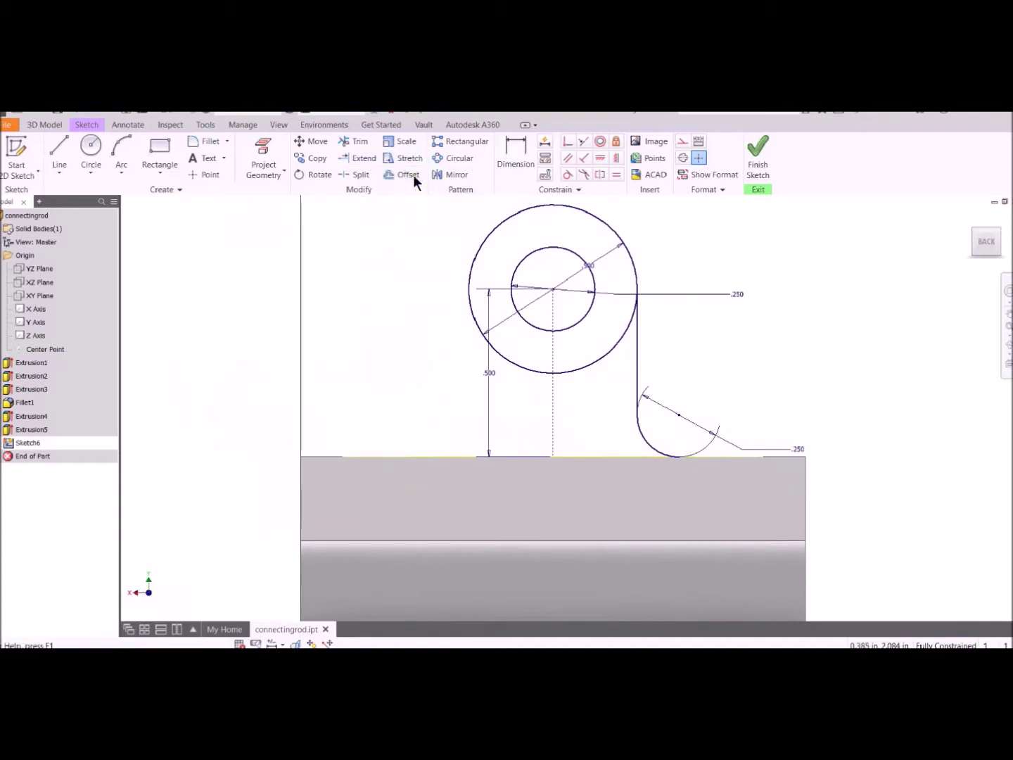
Step: Mirror the right-side line and fillet across the dashed centreline
click(450, 173)
click(638, 352)
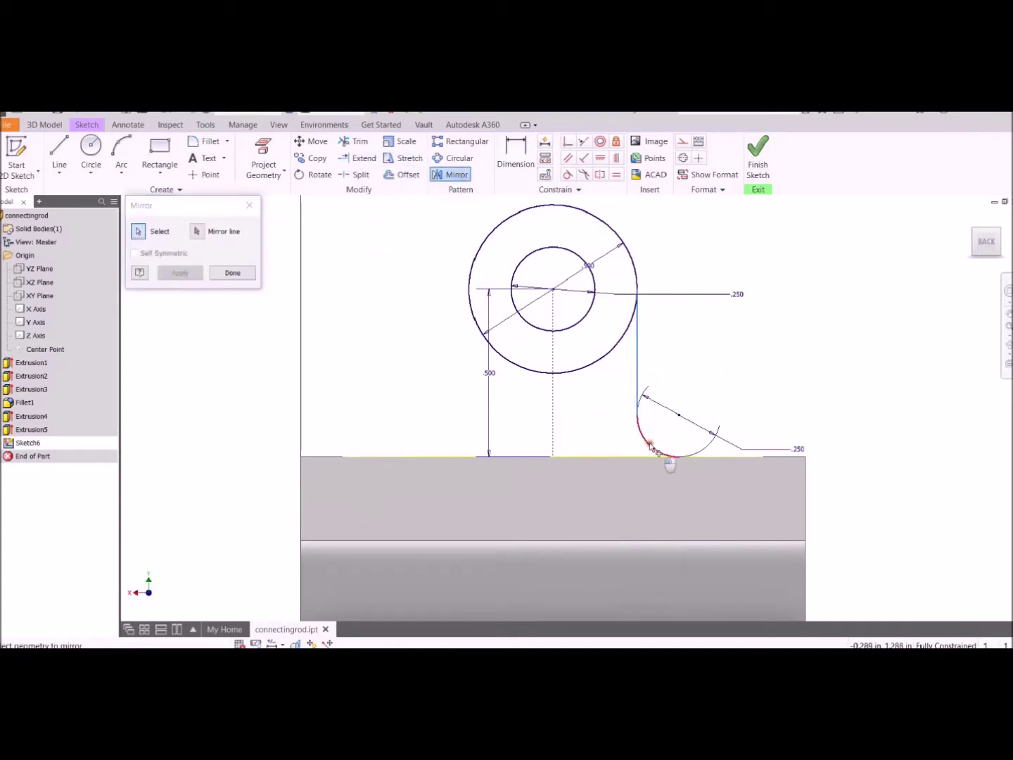
click(197, 232)
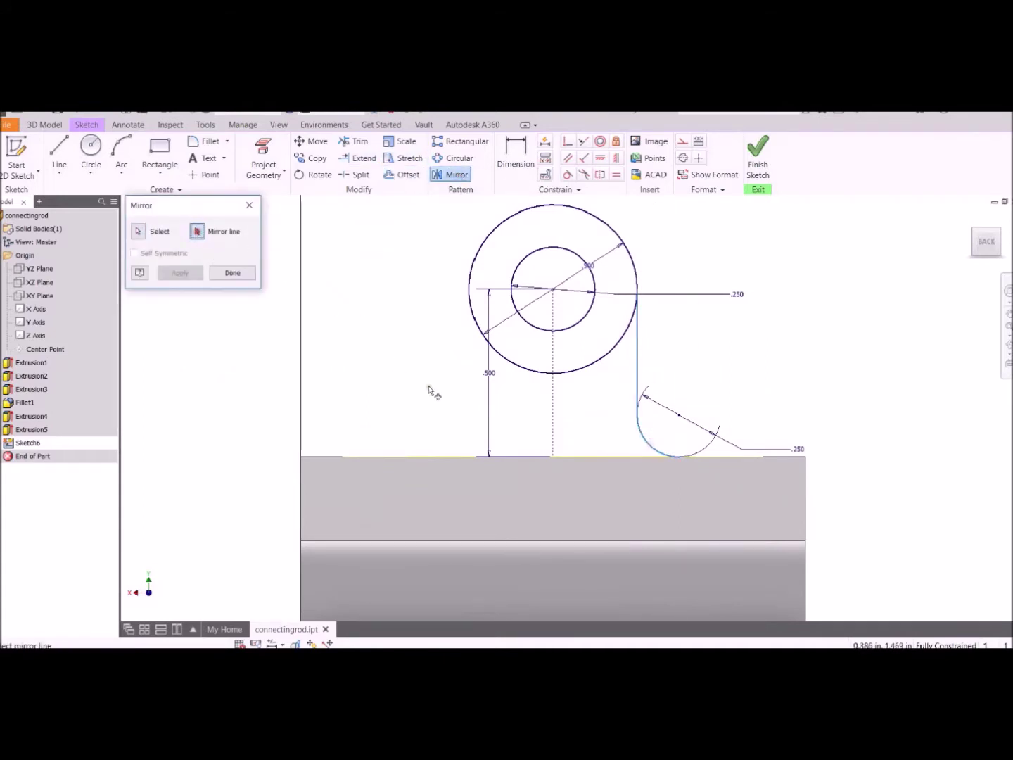
click(219, 273)
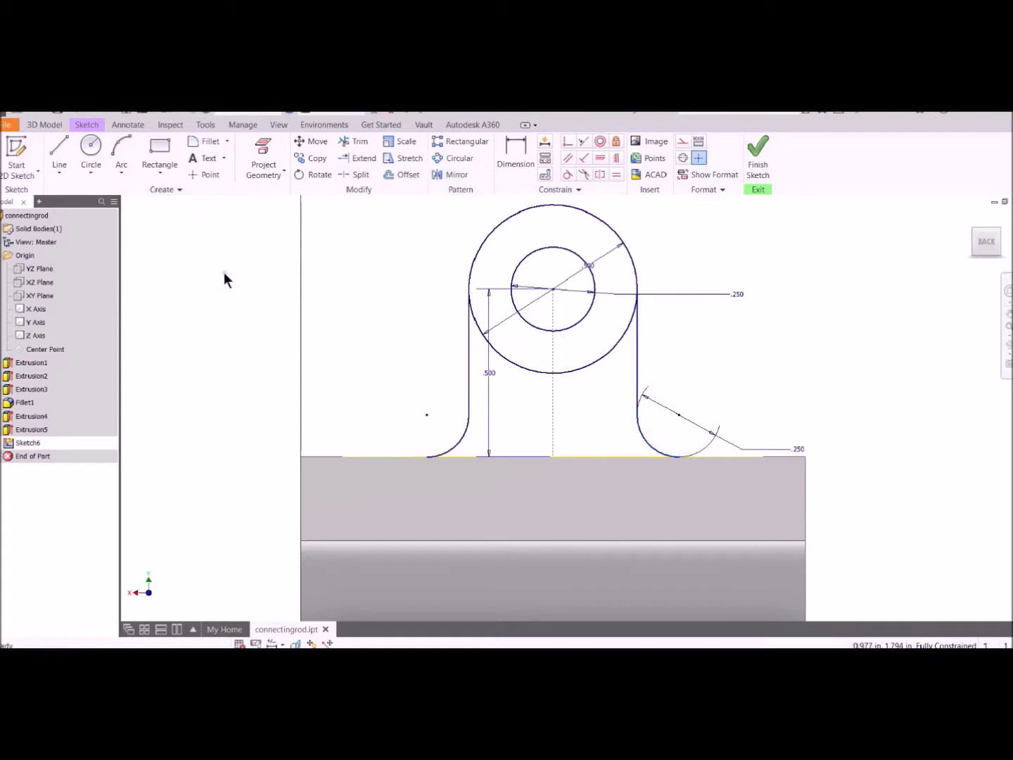
Step: Draw a base line joining the left and right fillet ends
click(56, 147)
click(427, 458)
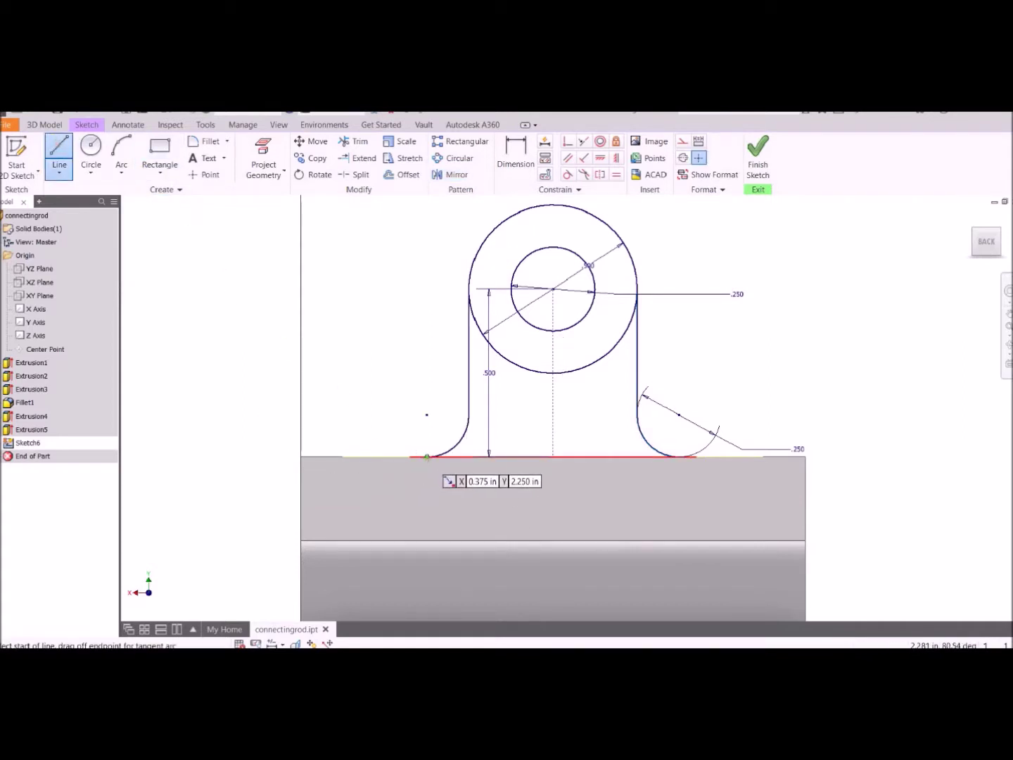
click(679, 457)
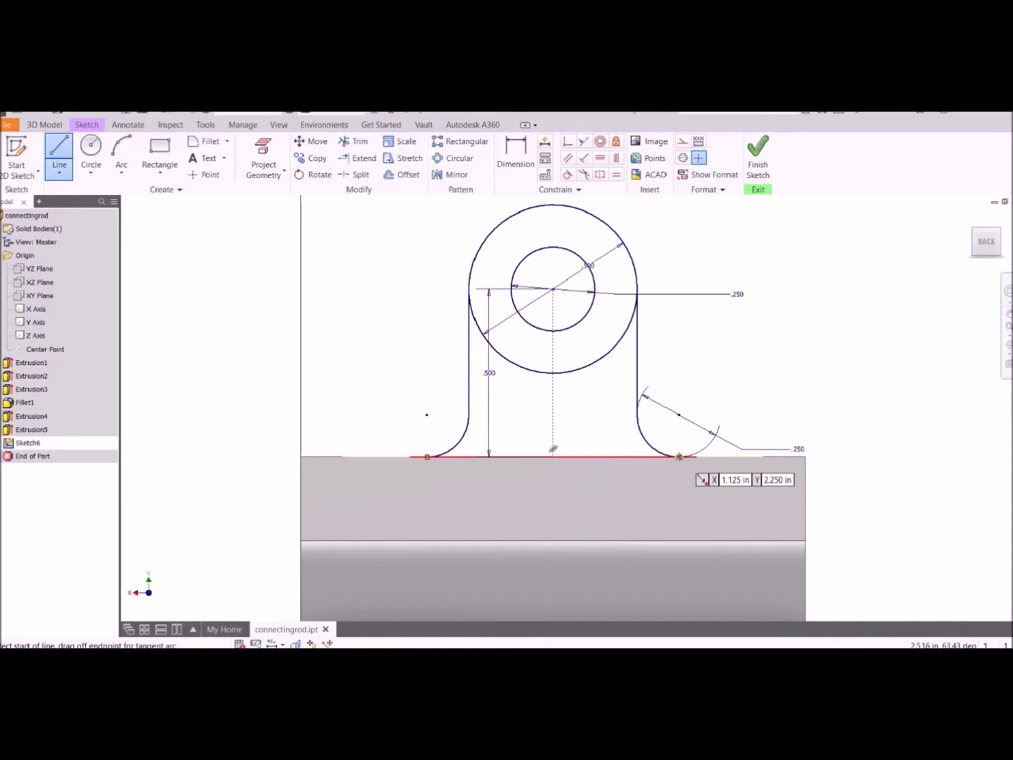
key(Escape)
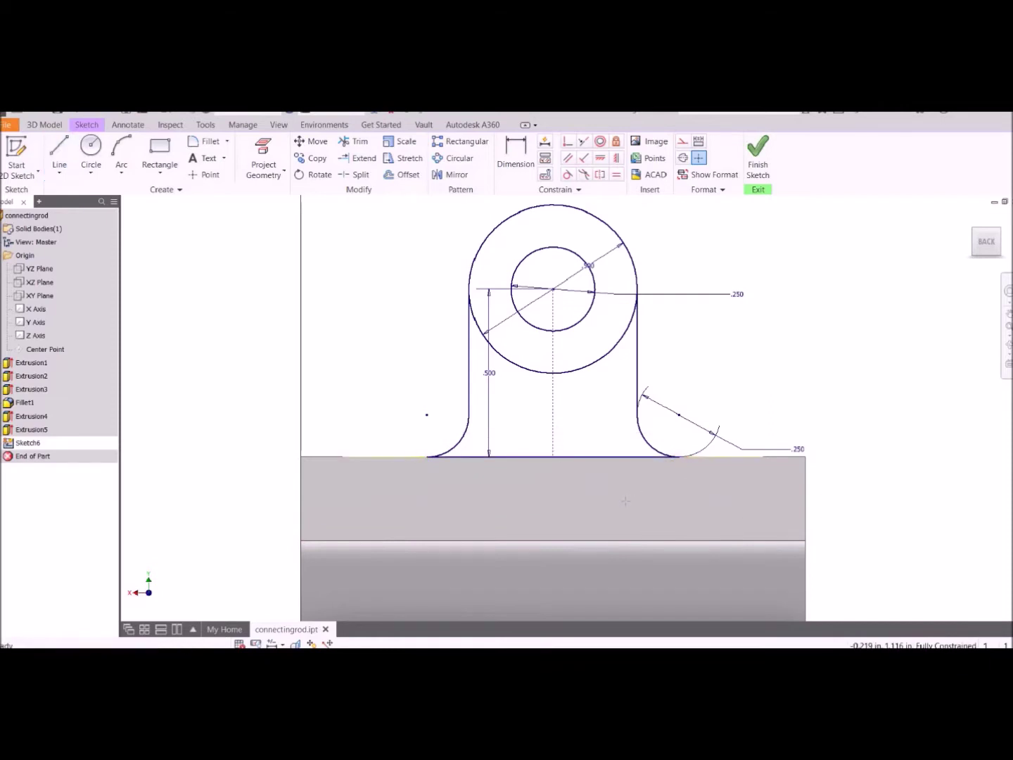
Step: Trim away the outer circle's lower arc between the lines
click(351, 141)
click(556, 371)
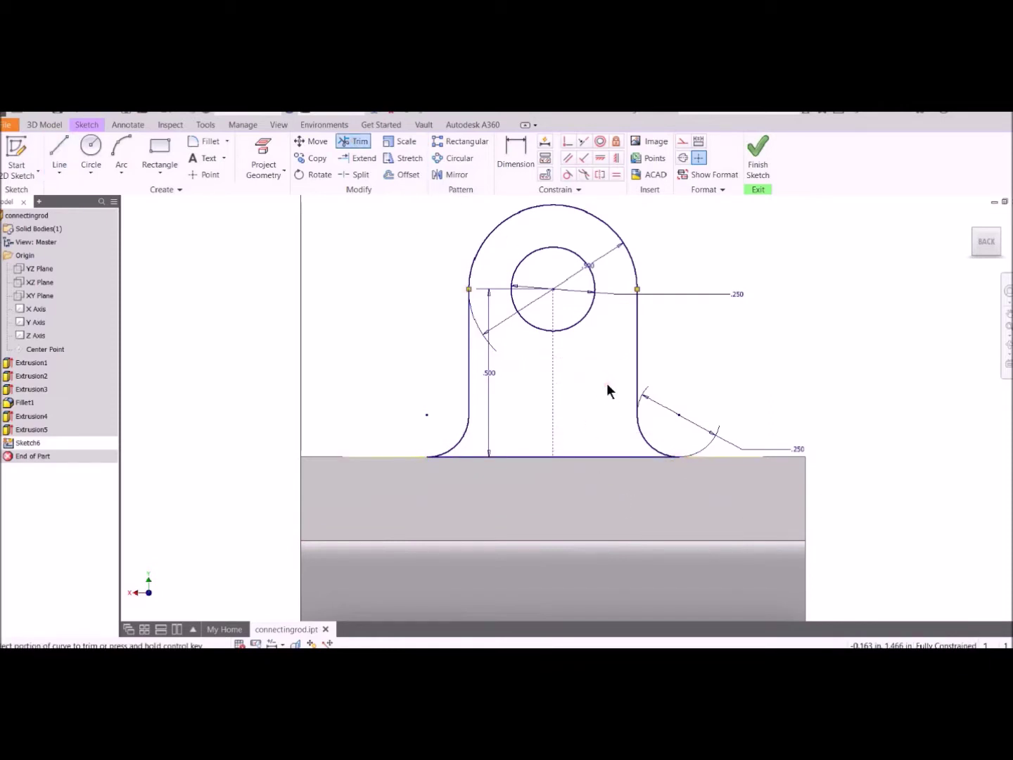
right_click(454, 449)
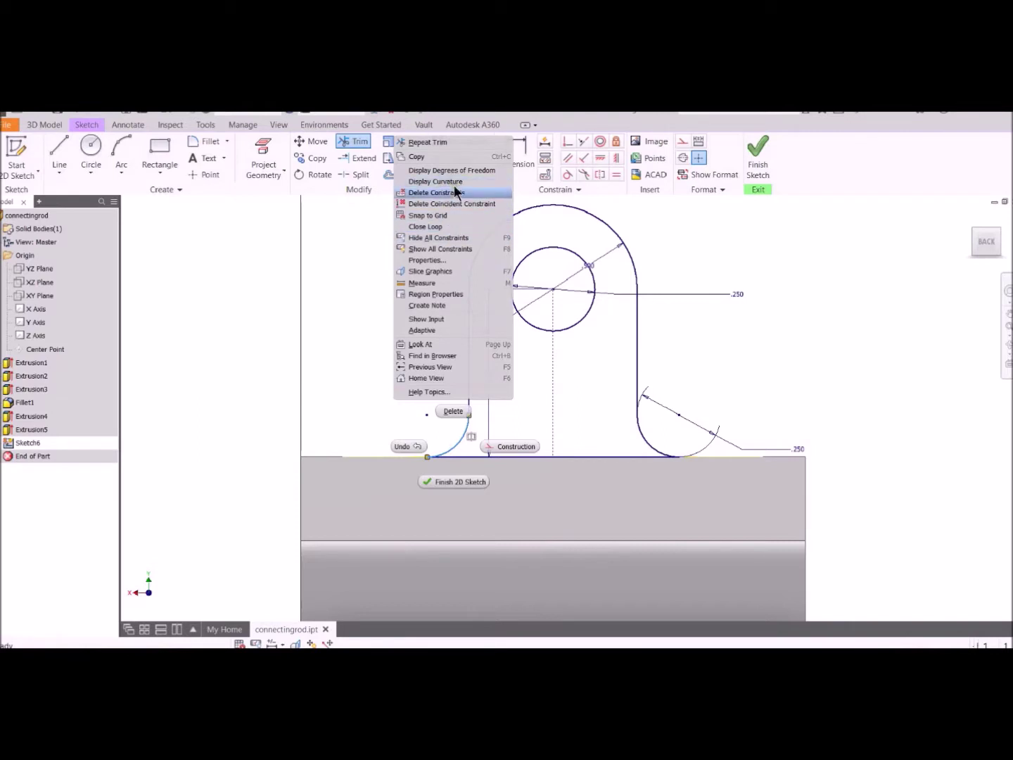
key(Escape)
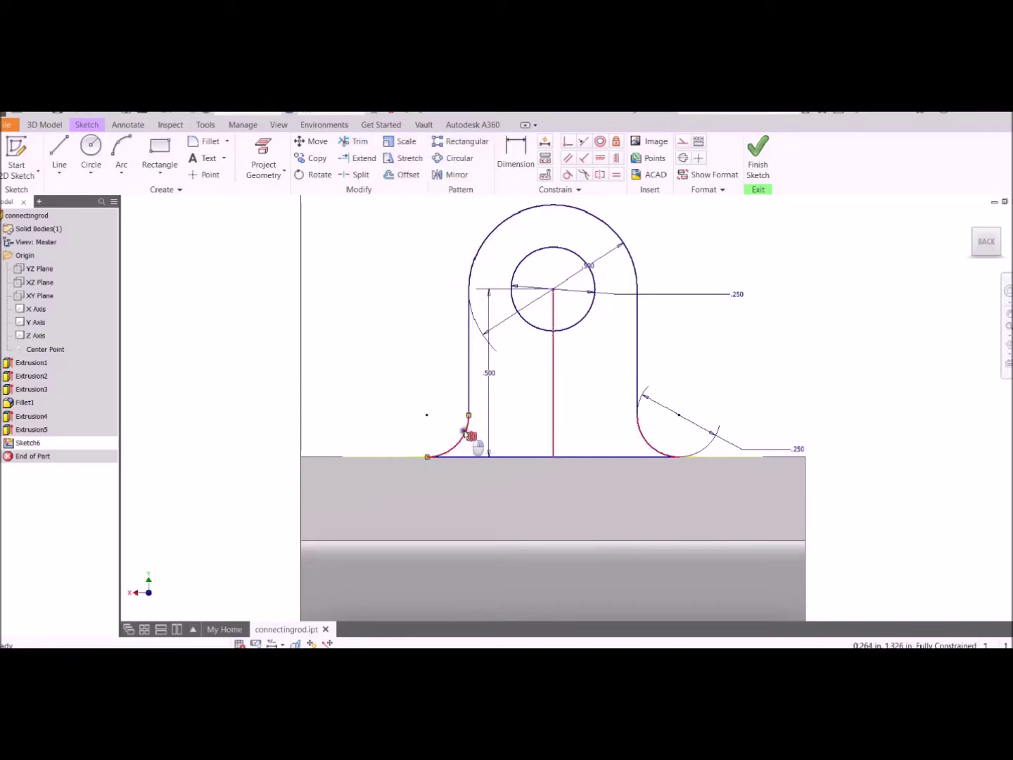
Step: Run Close Loop from the left fillet arc, accepting the coincident constraint
right_click(462, 431)
click(453, 213)
key(Return)
click(471, 366)
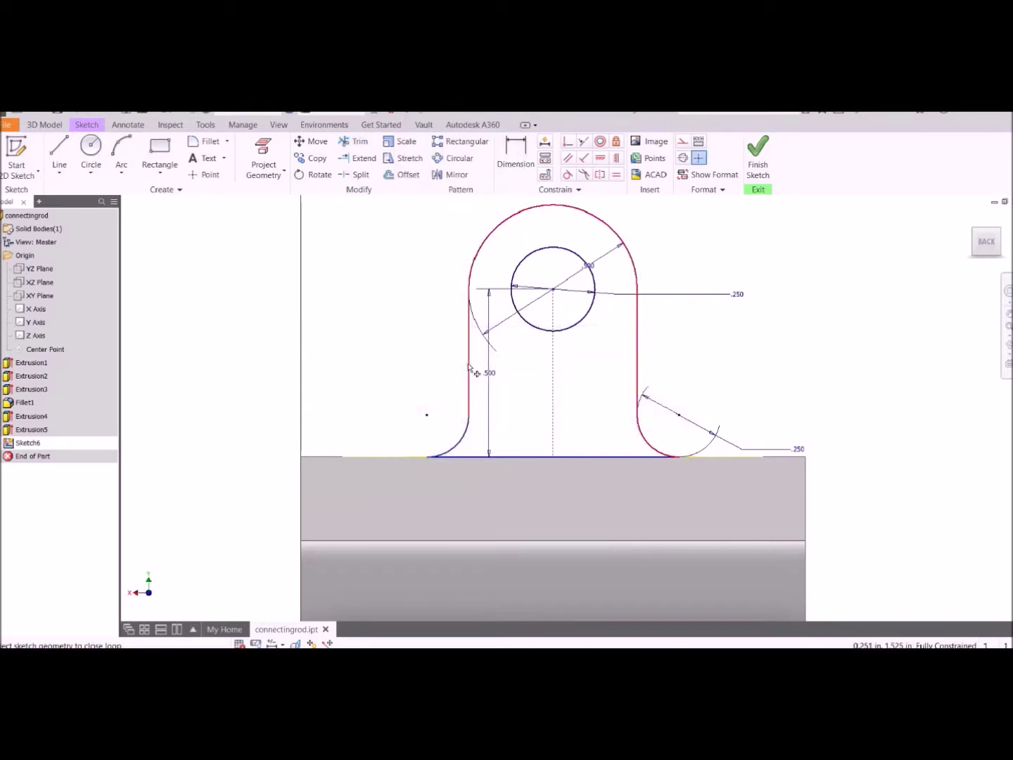
click(644, 458)
click(500, 419)
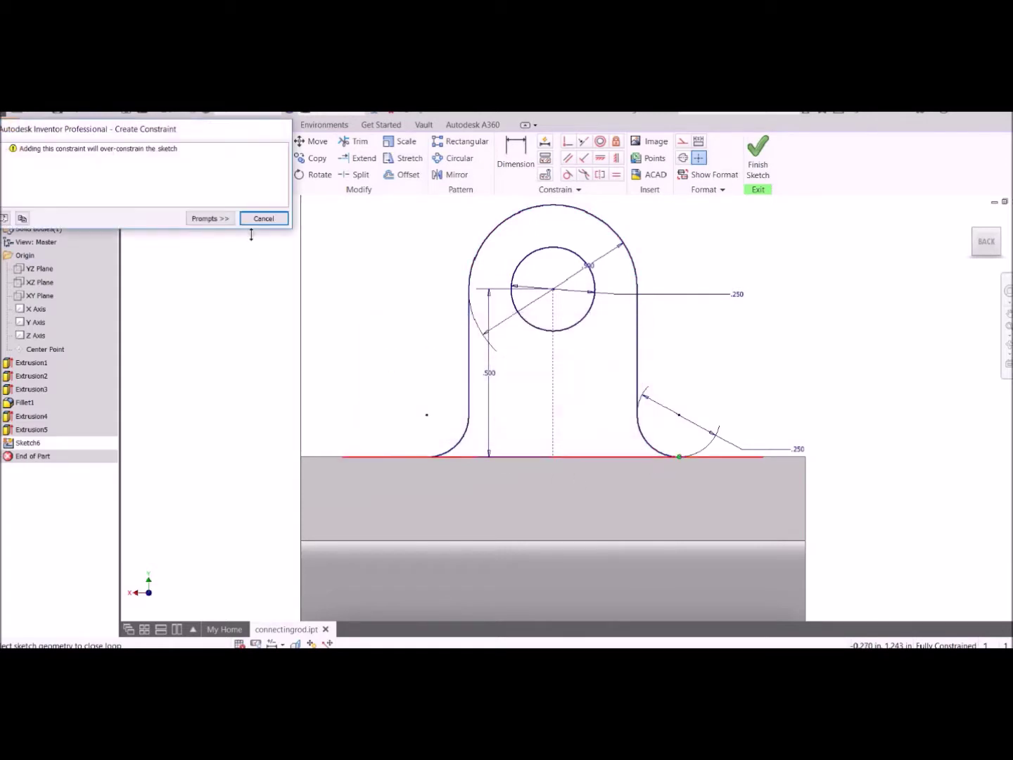
click(262, 218)
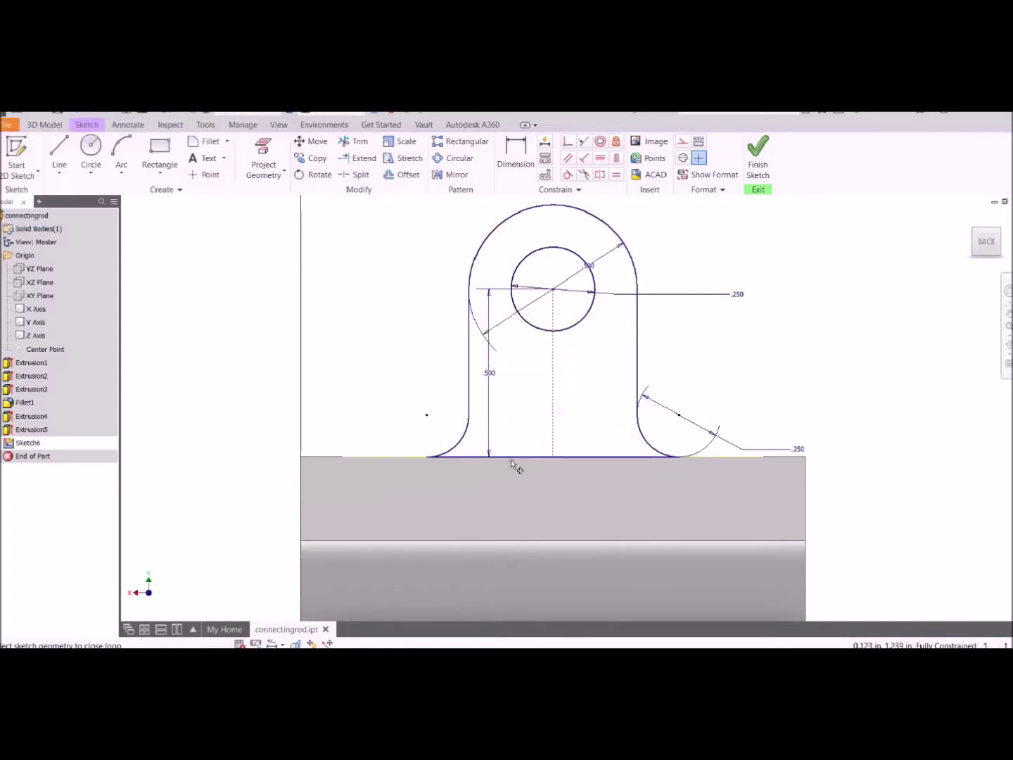
key(Escape)
click(394, 458)
key(Escape)
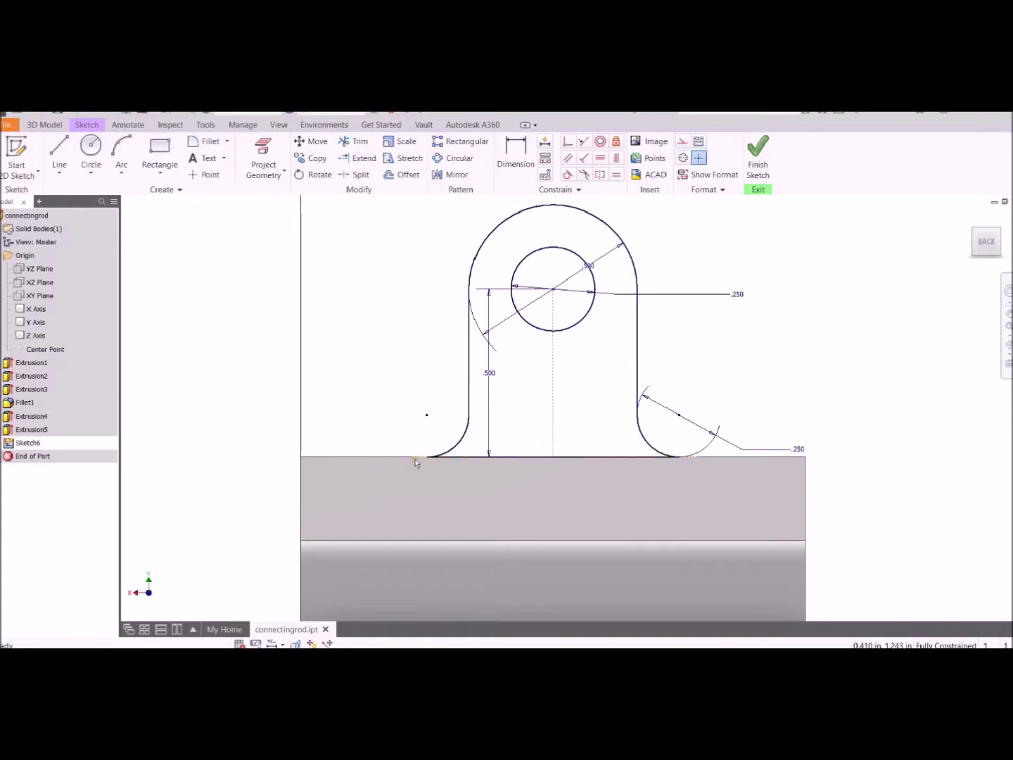
Step: Close the ear outline into one loop starting from the base line
scroll(416, 463, up, 5)
scroll(665, 506, down, 3)
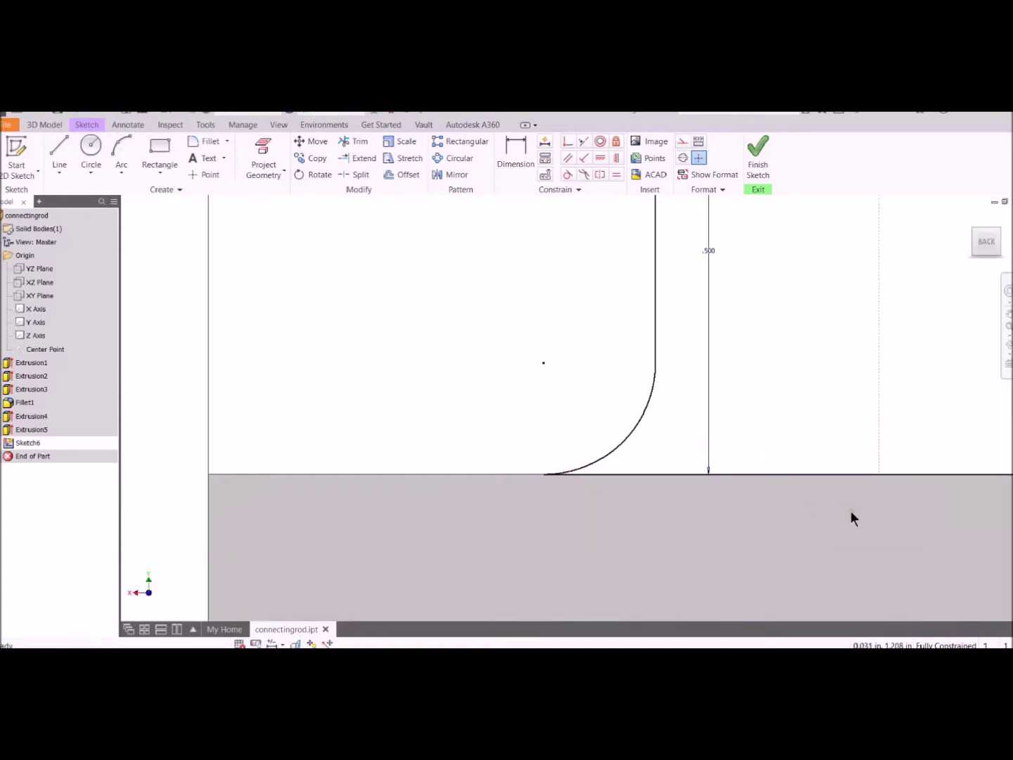
middle_drag(852, 511, 694, 527)
right_click(729, 507)
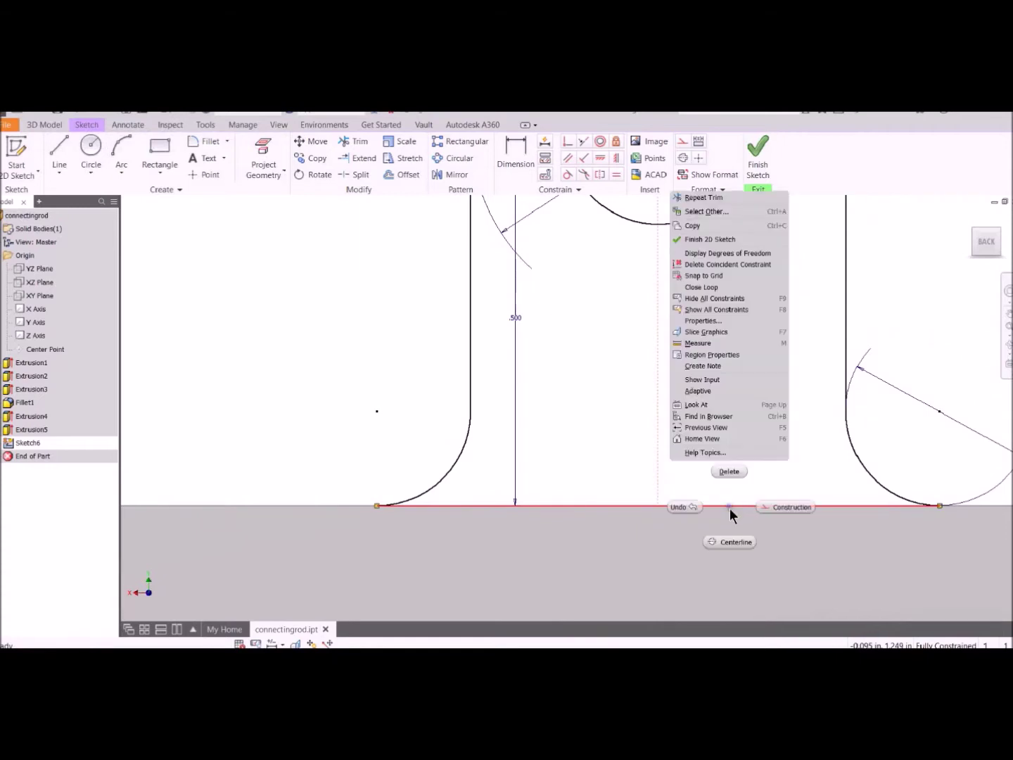
click(704, 290)
click(430, 409)
click(452, 472)
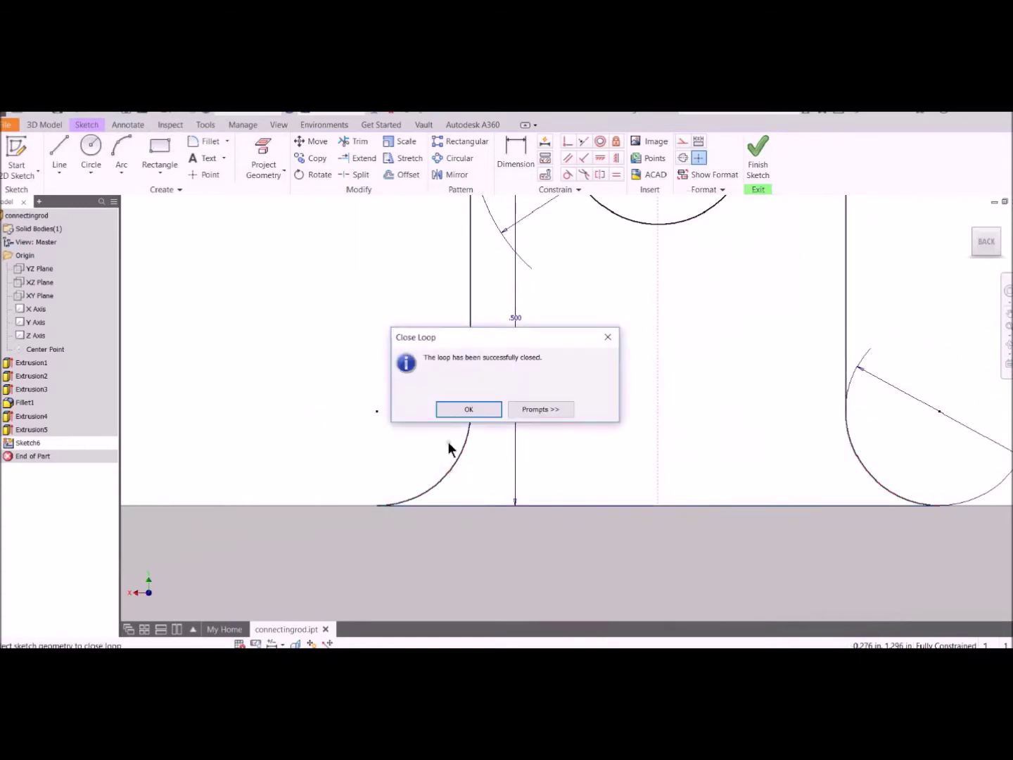
click(468, 410)
scroll(730, 441, down, 5)
mouse_move(758, 435)
middle_down()
mouse_move(555, 296)
mouse_move(527, 295)
middle_up()
Step: Draw a horizontal centerline across the rod through the big end
click(60, 150)
click(682, 141)
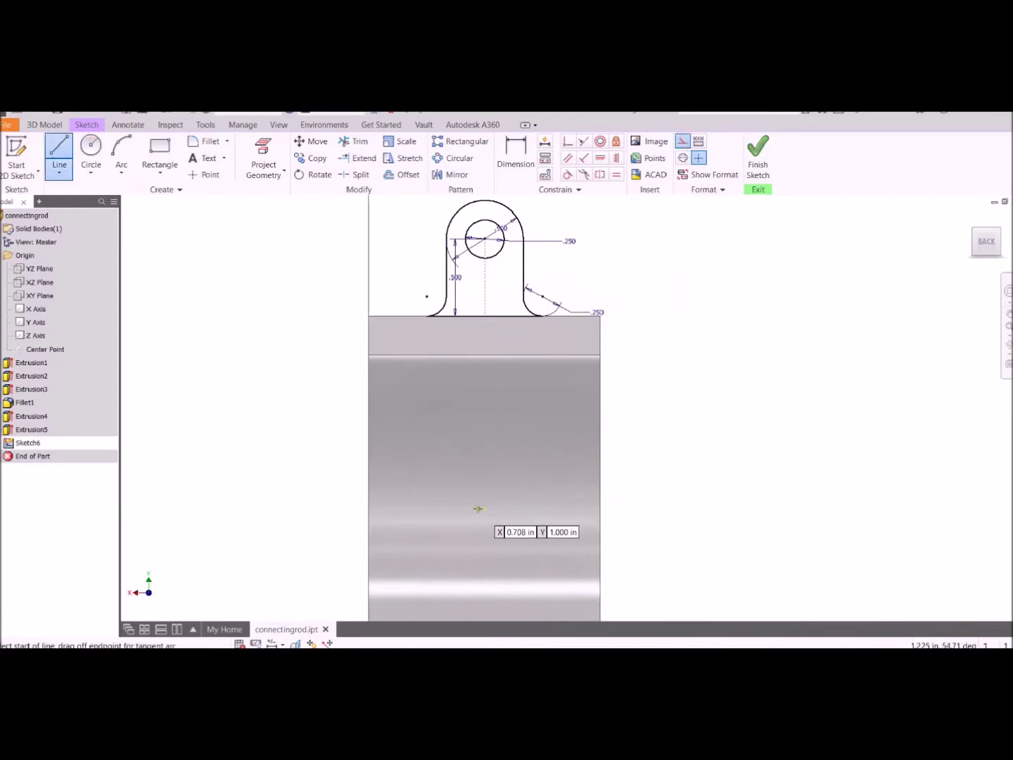
click(485, 509)
key(Escape)
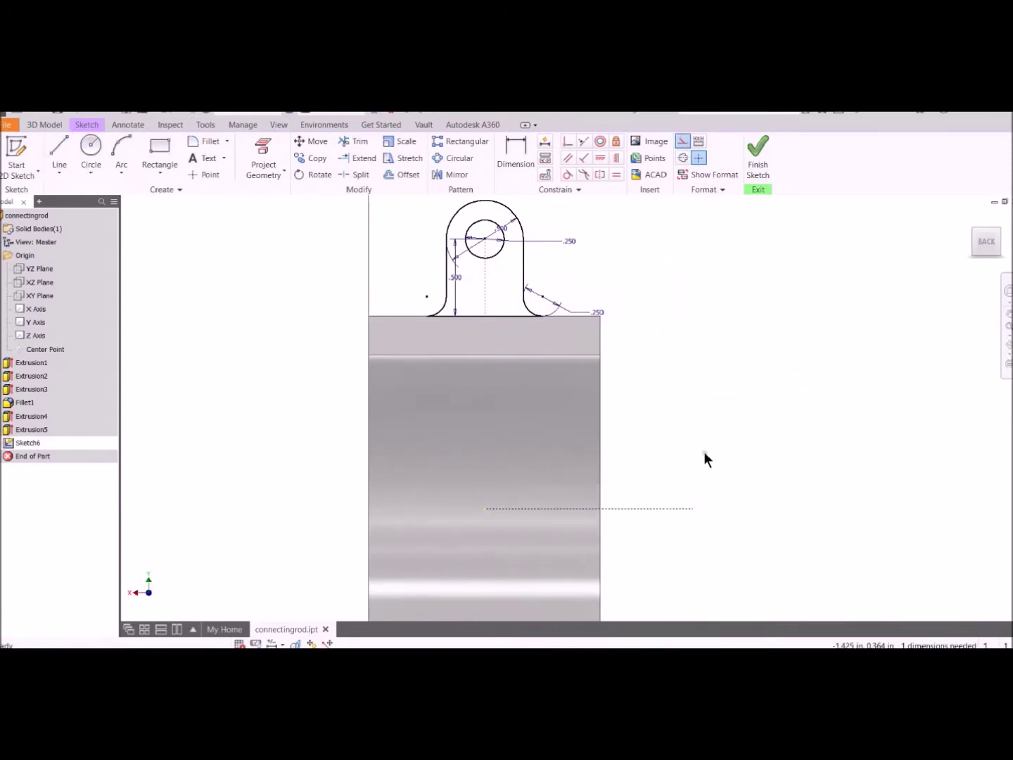
scroll(704, 452, down, 3)
middle_drag(658, 382, 613, 368)
Step: Mirror the ear outline about the centerline to the bottom side and finish the sketch
click(450, 174)
drag(416, 232, 545, 355)
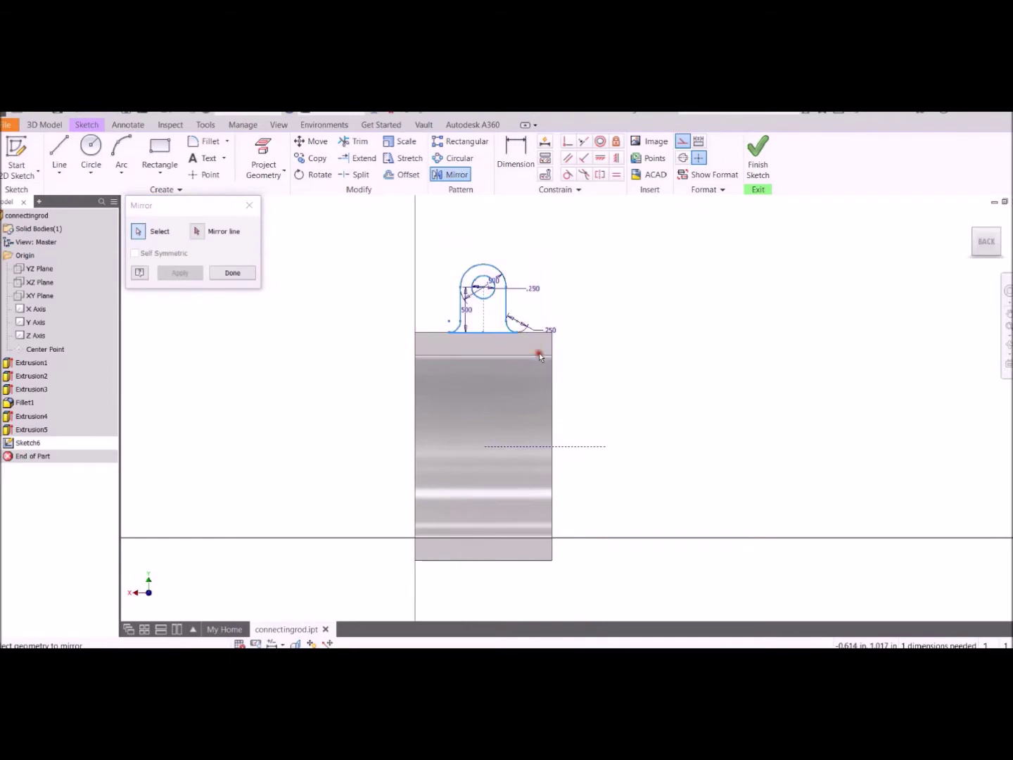
click(196, 232)
click(527, 447)
click(186, 274)
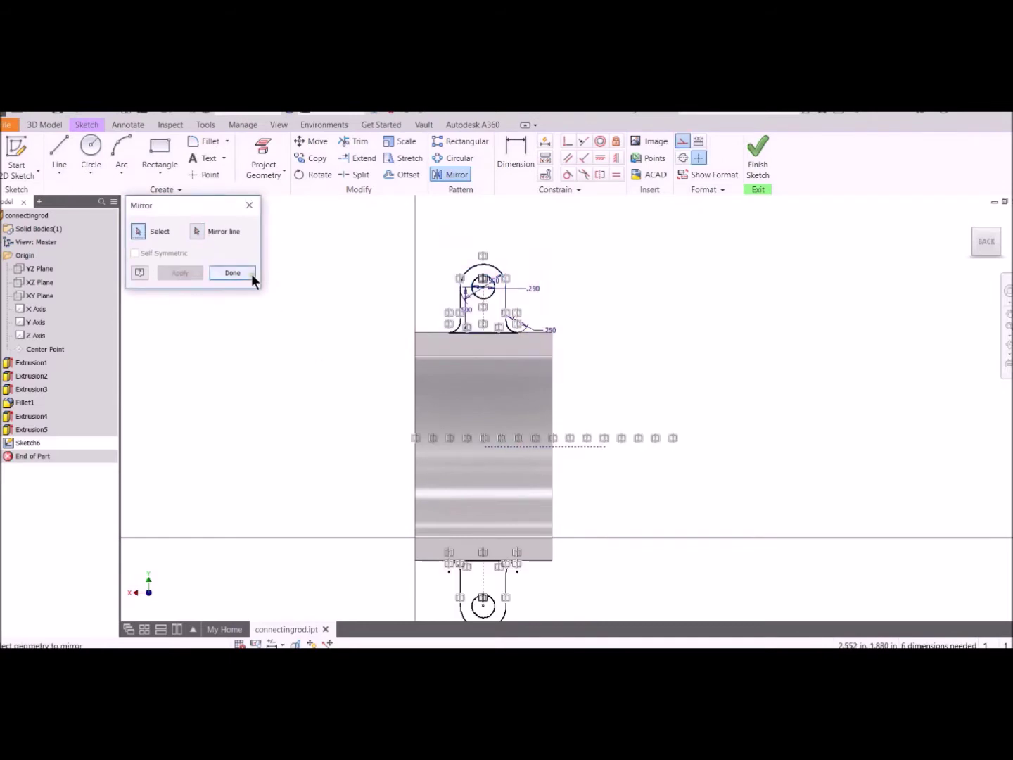
click(250, 274)
click(757, 168)
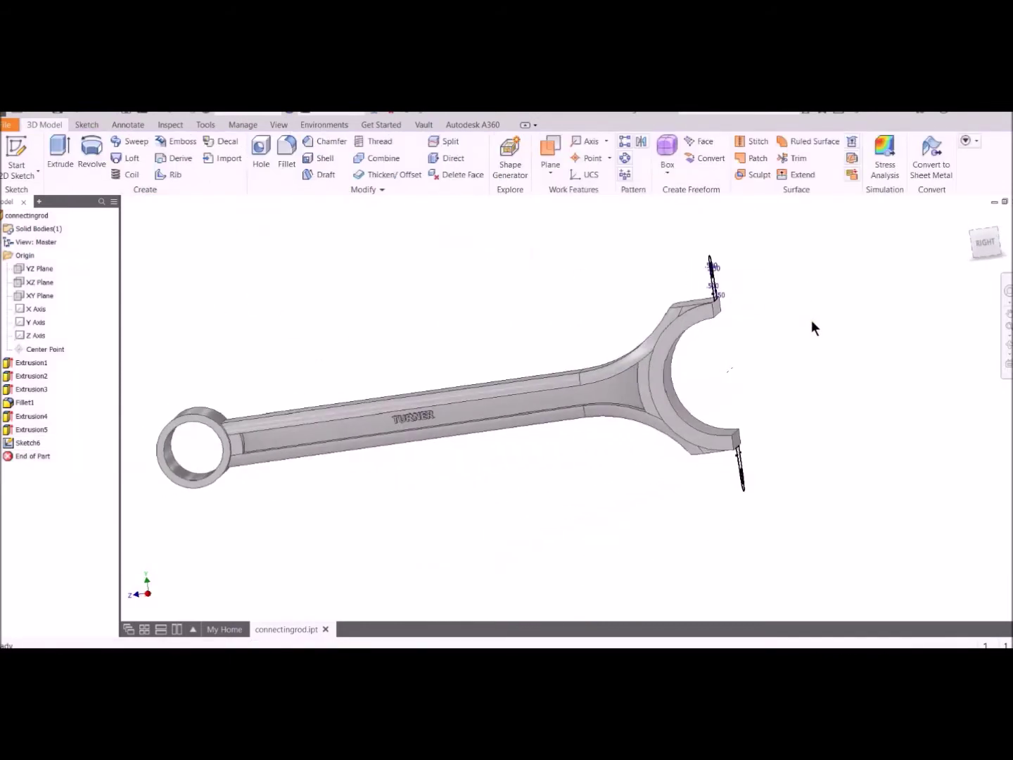
Step: Extrude both ear profiles 0.75 in the flipped direction to create Extrusion6
shift+middle_drag(801, 330, 790, 319)
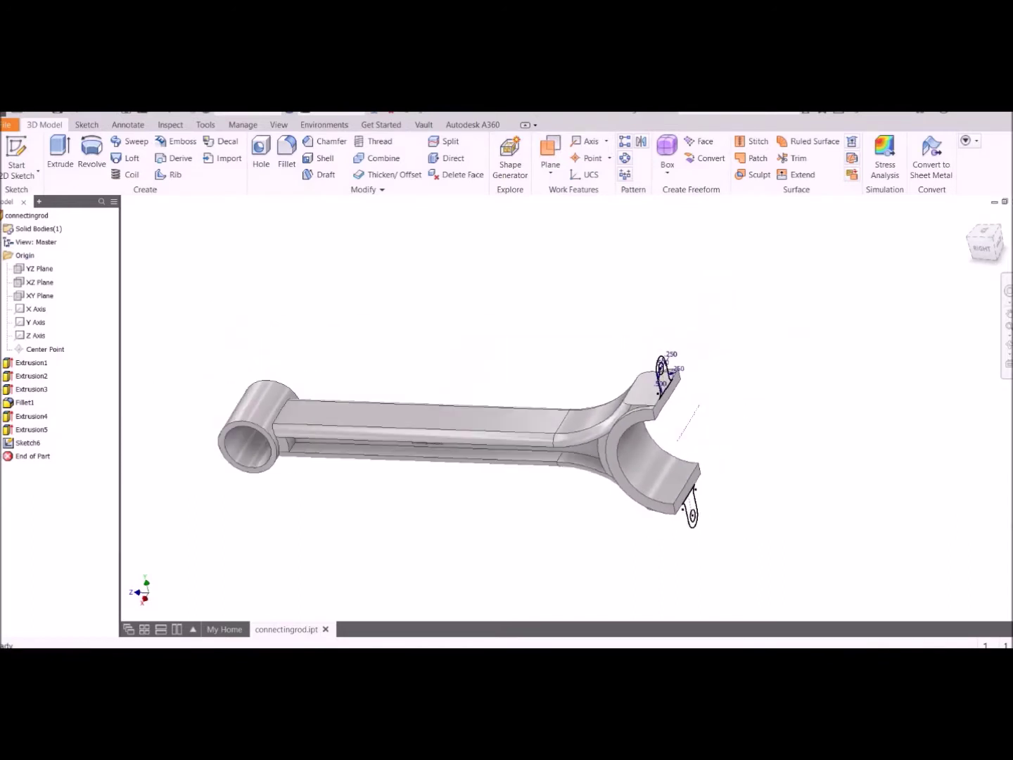
click(60, 151)
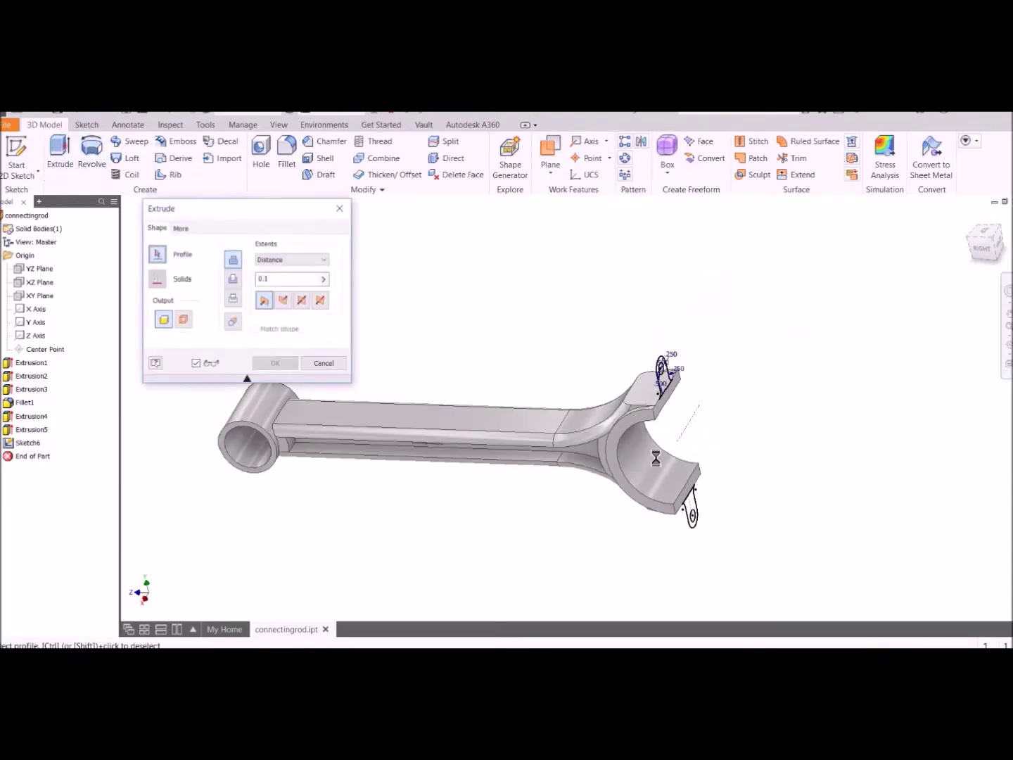
click(665, 372)
click(283, 300)
text(0.75)
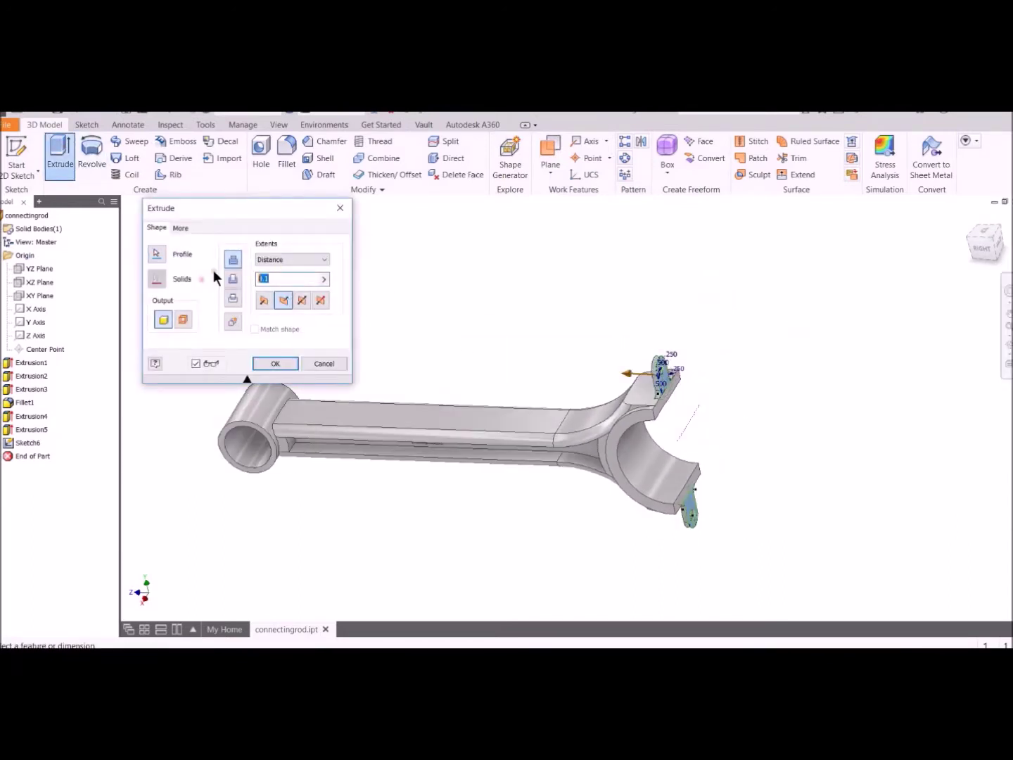
click(276, 365)
mouse_move(722, 410)
shift+middle_down()
mouse_move(827, 446)
mouse_move(808, 423)
mouse_move(717, 395)
shift+middle_up()
key(F6)
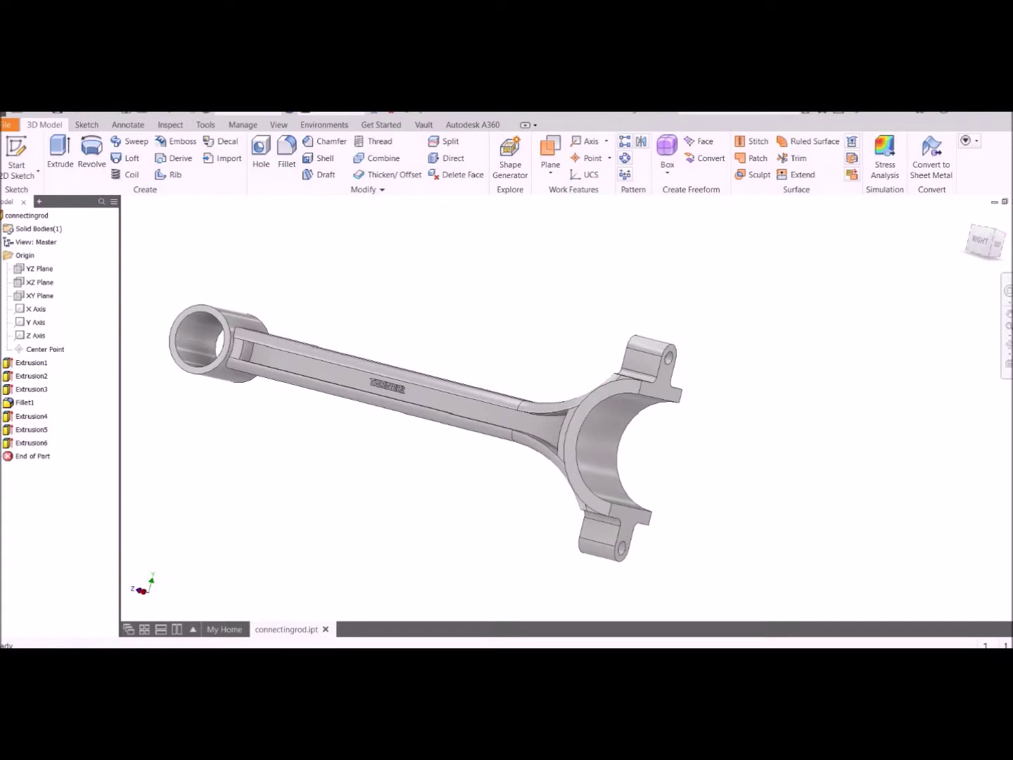
Step: Create a new part document and save it as ConnectCad.ipt
click(10, 126)
mouse_move(34, 174)
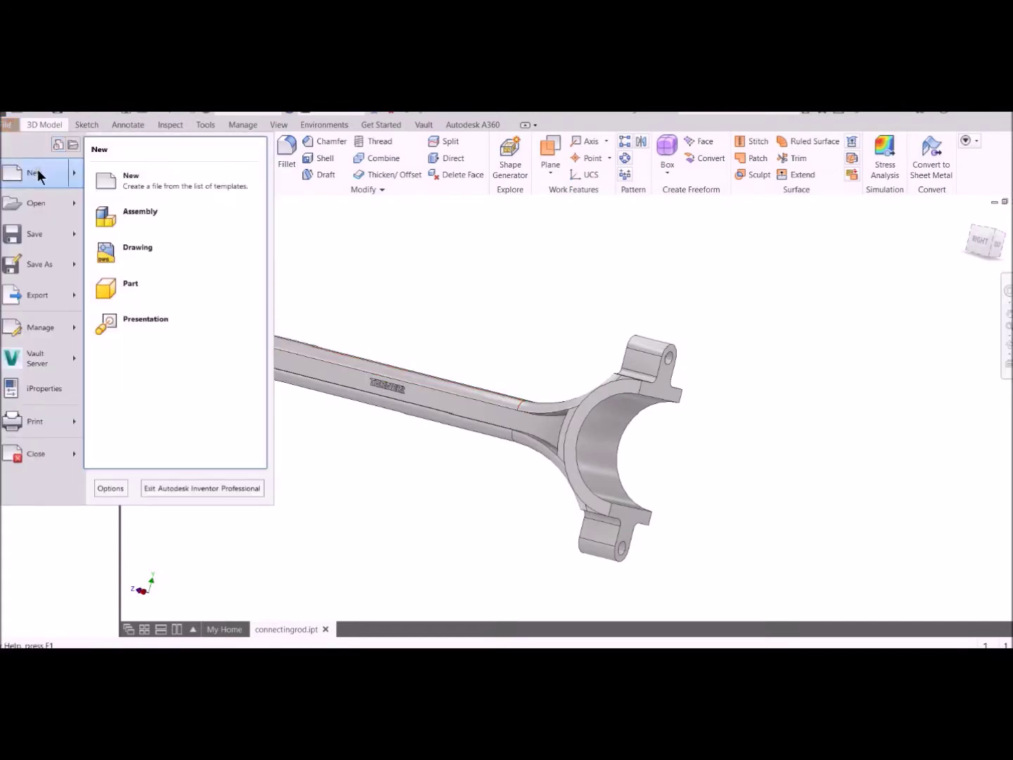
click(165, 288)
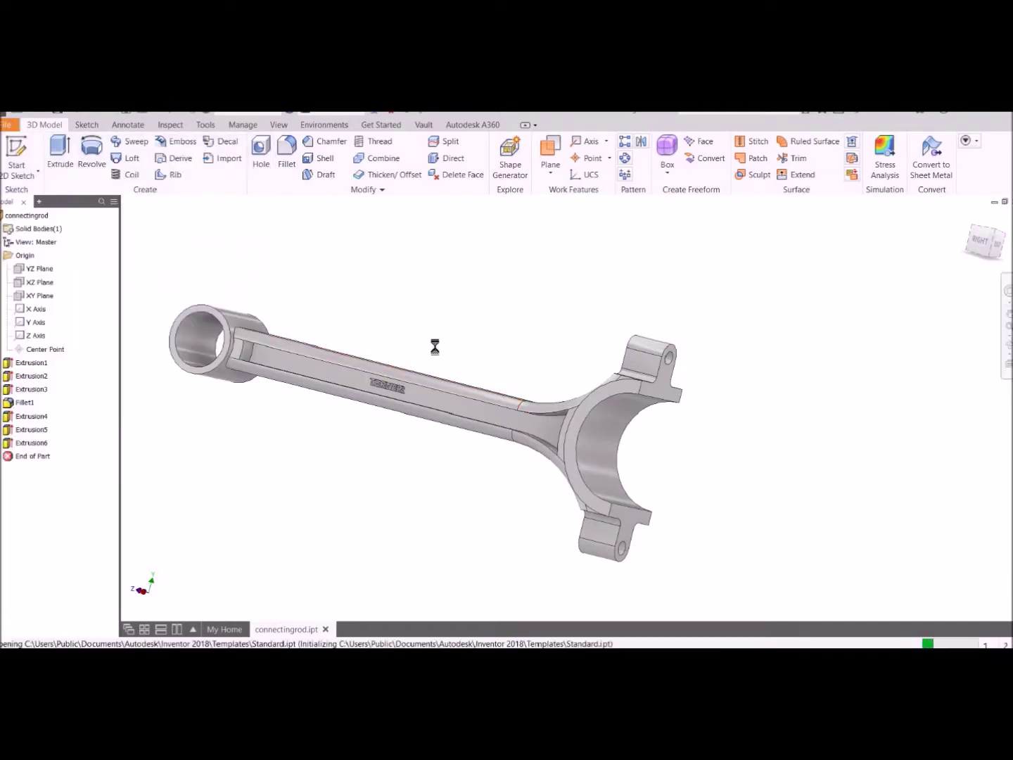
click(9, 126)
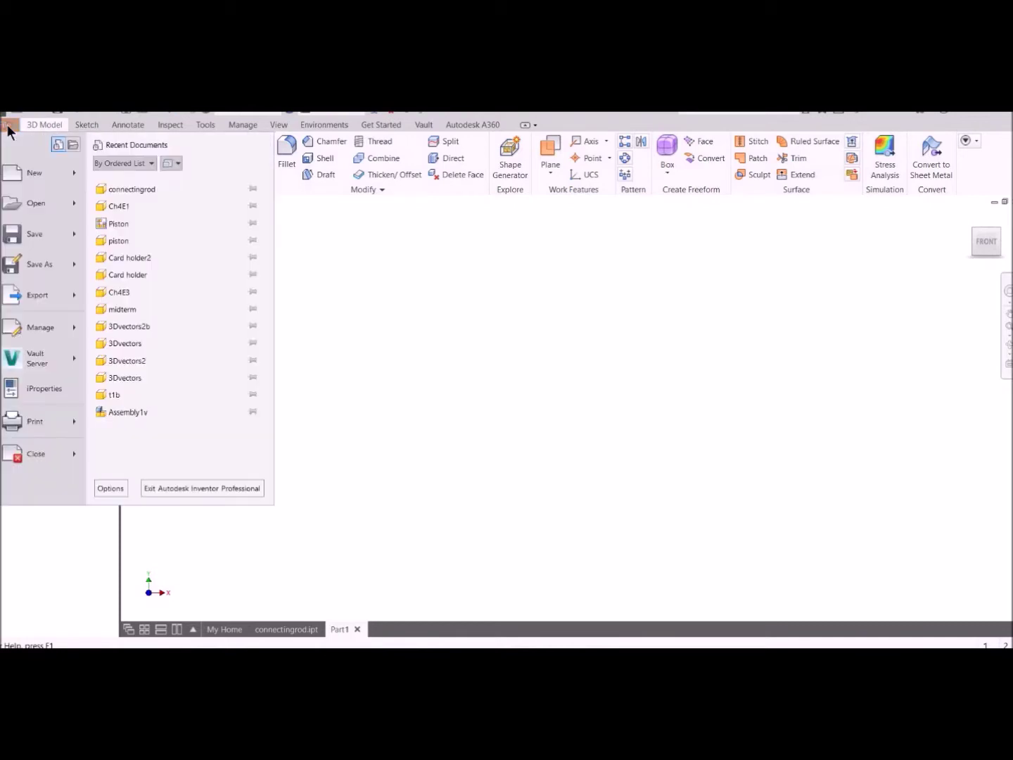
click(41, 263)
text(Connect)
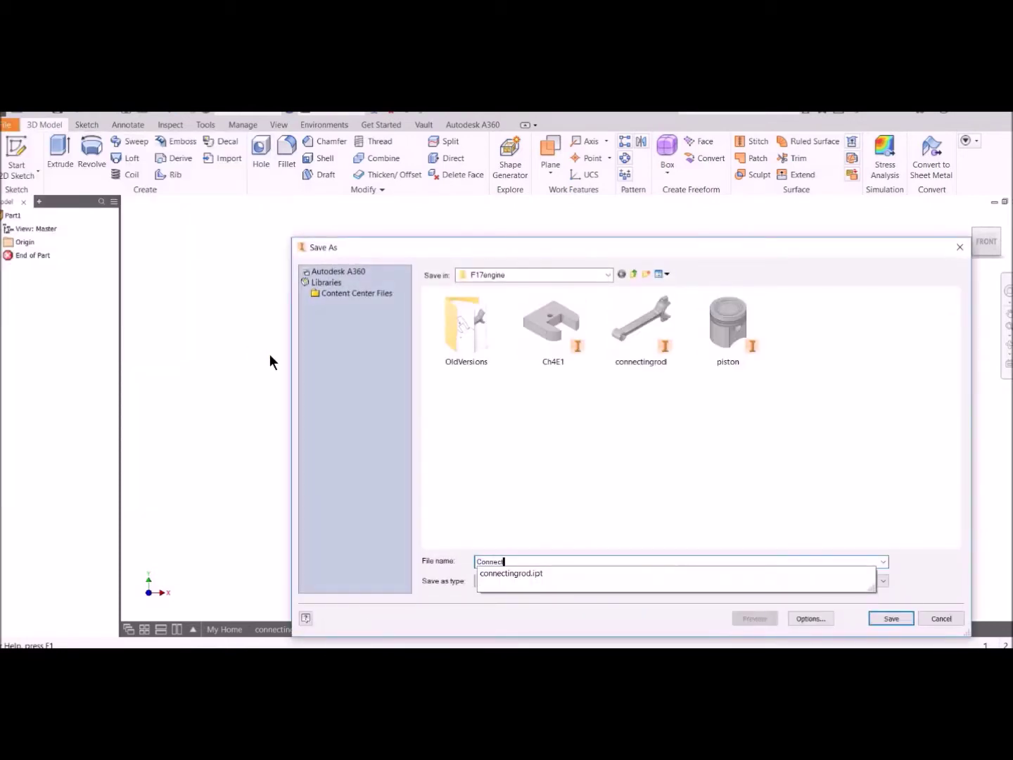
key(Return)
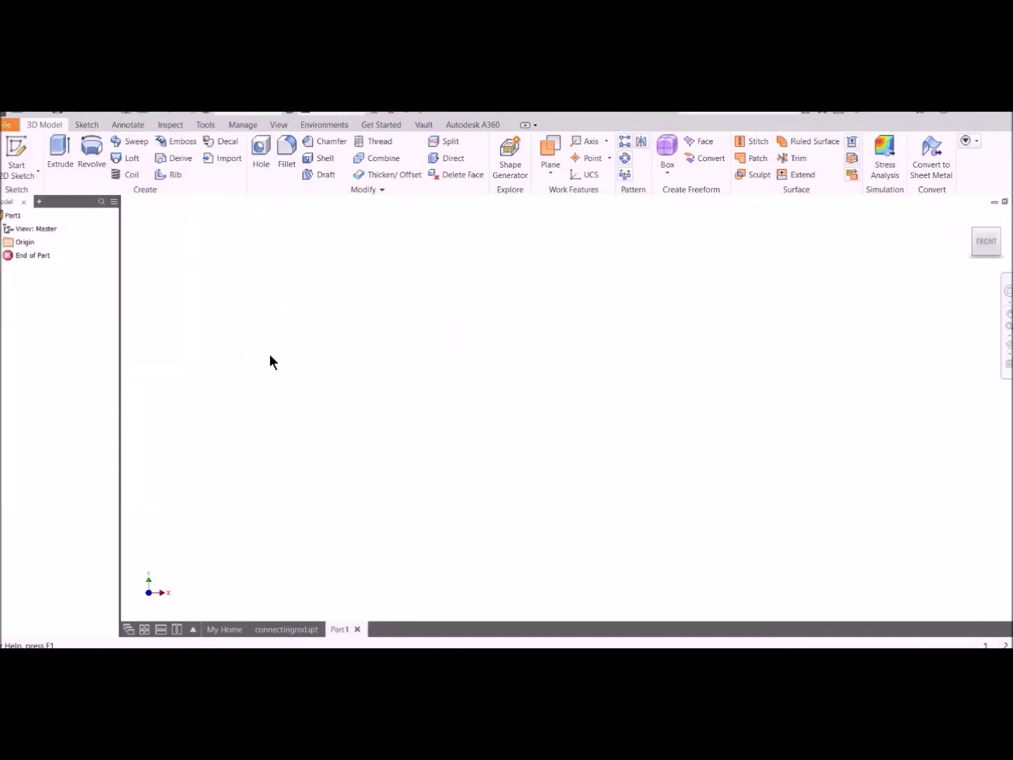
Step: In connectingrod.ipt, open Extrusion1's Sketch1 to review the 2.000 and 2.500 circles
click(285, 630)
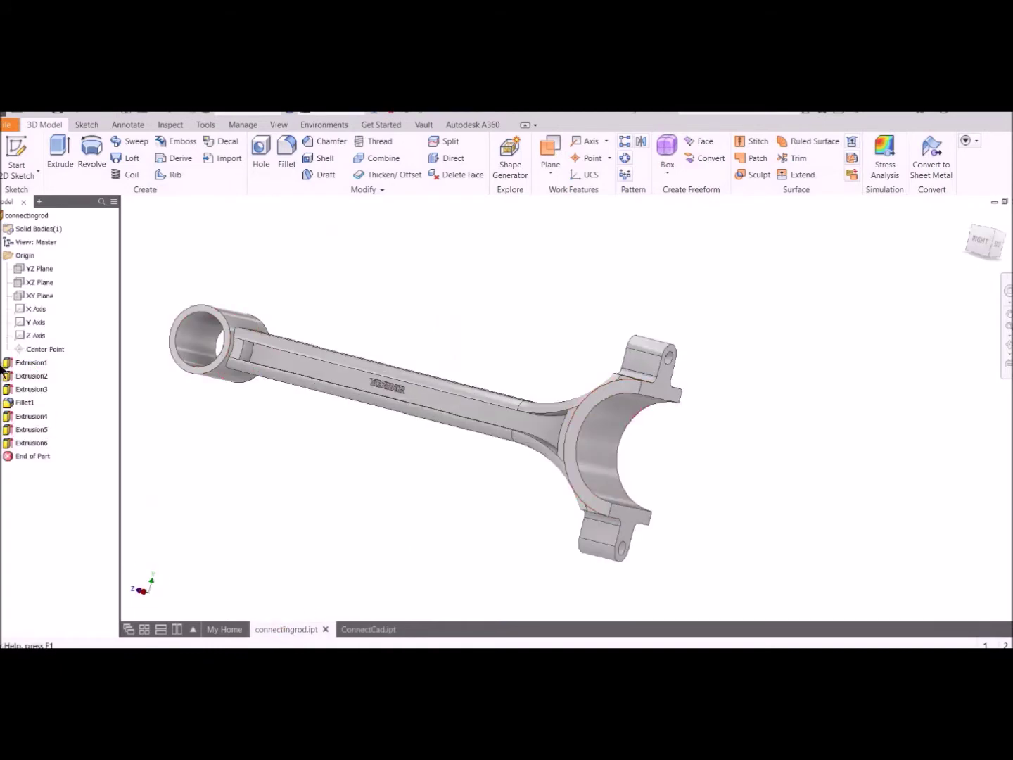
double_click(32, 363)
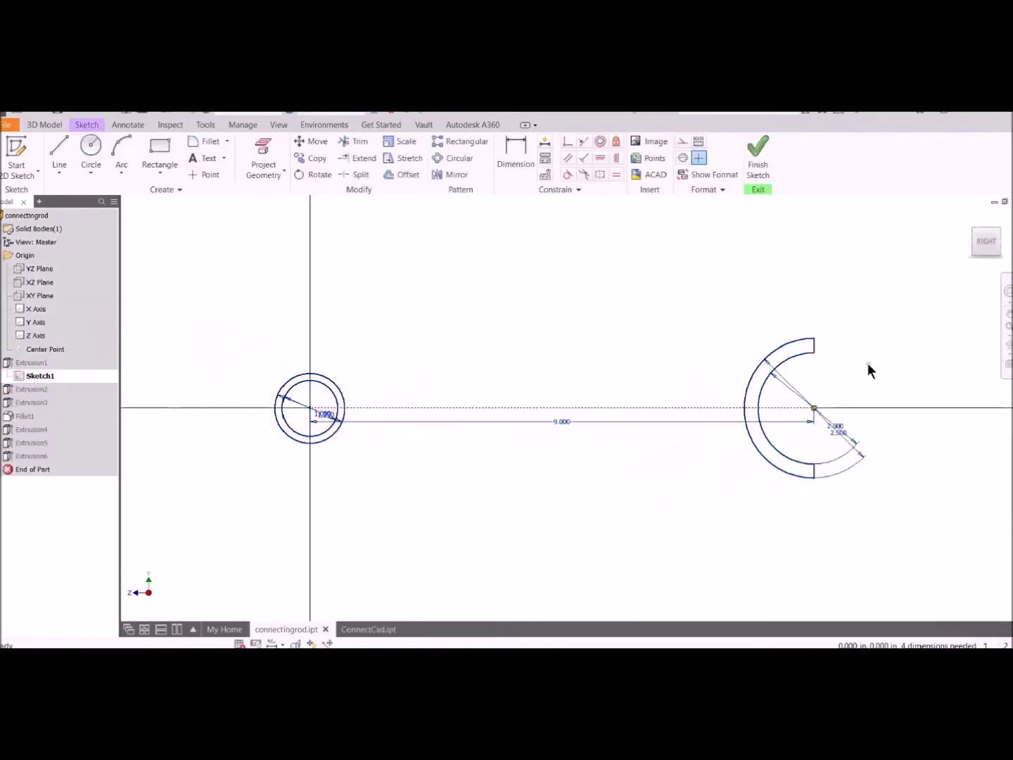
middle_drag(868, 364, 648, 414)
scroll(646, 408, down, 5)
scroll(637, 401, up, 2)
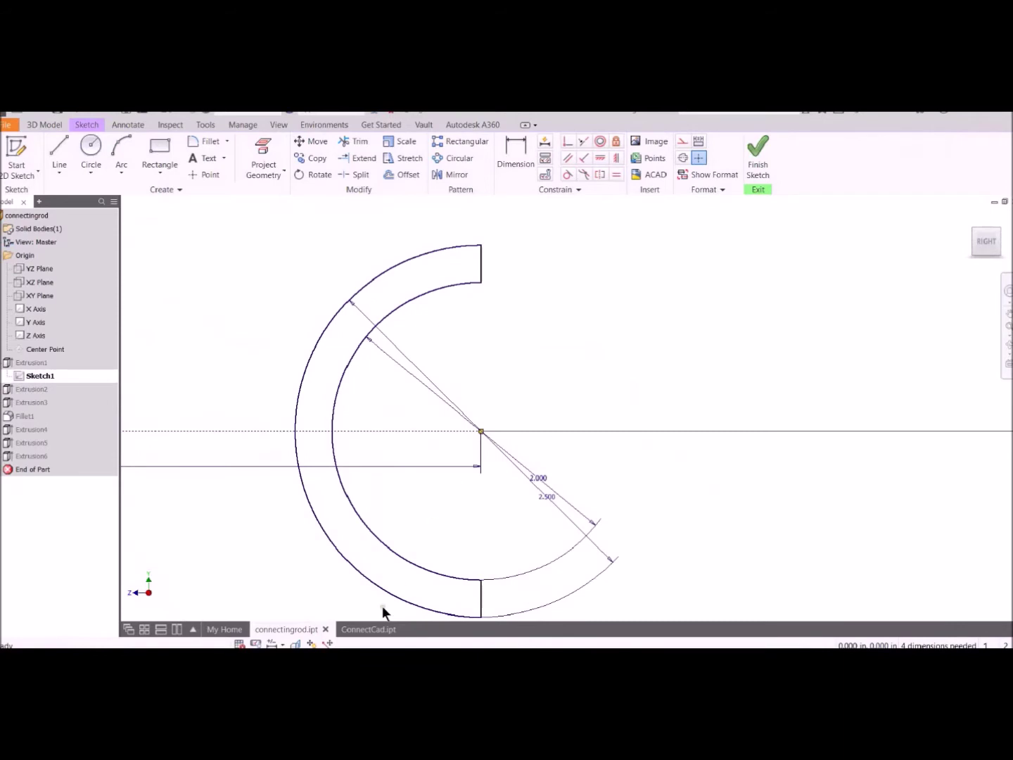
Step: Start a new 2D sketch on ConnectCad's XY plane
click(358, 627)
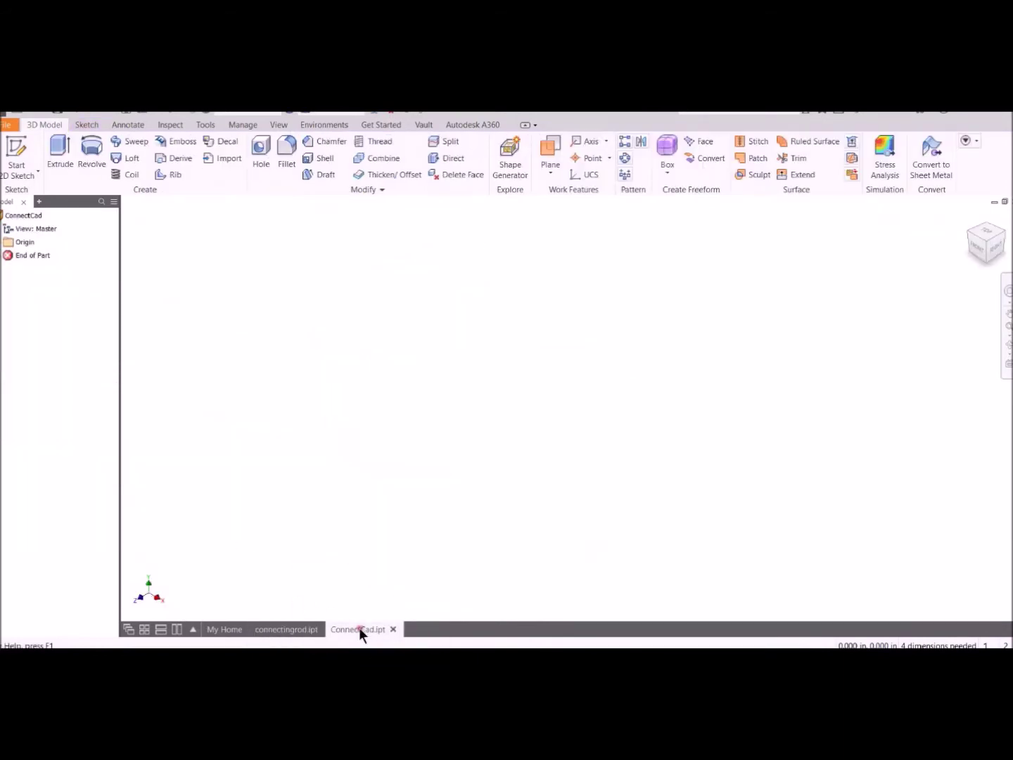
click(17, 151)
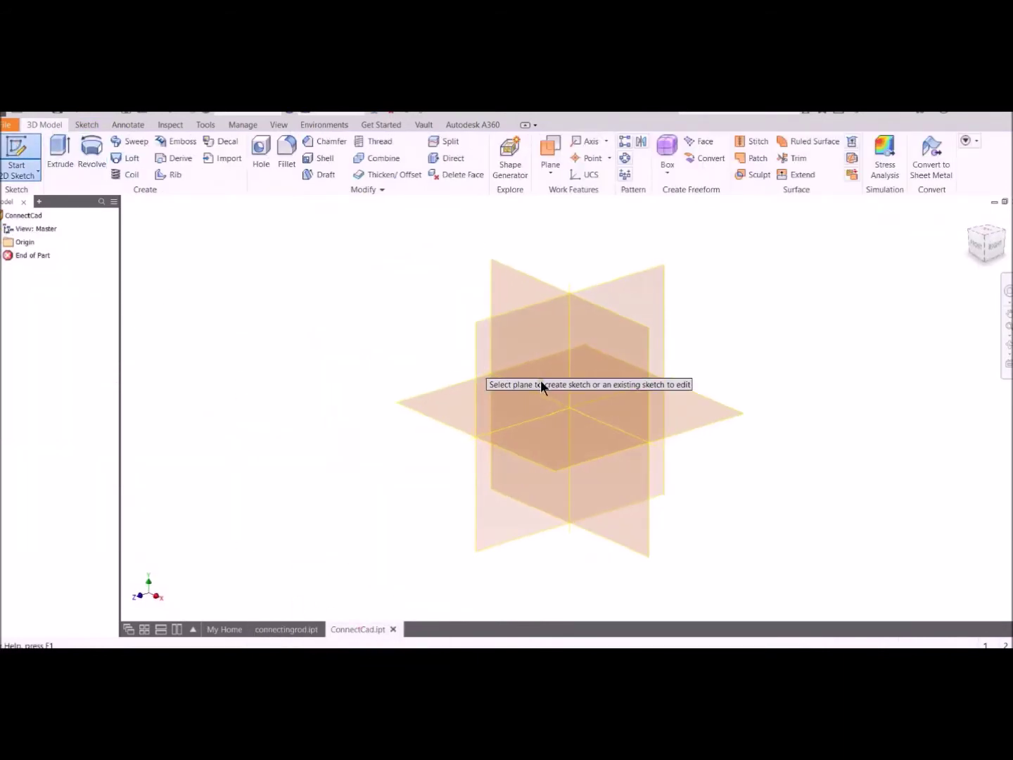
click(612, 344)
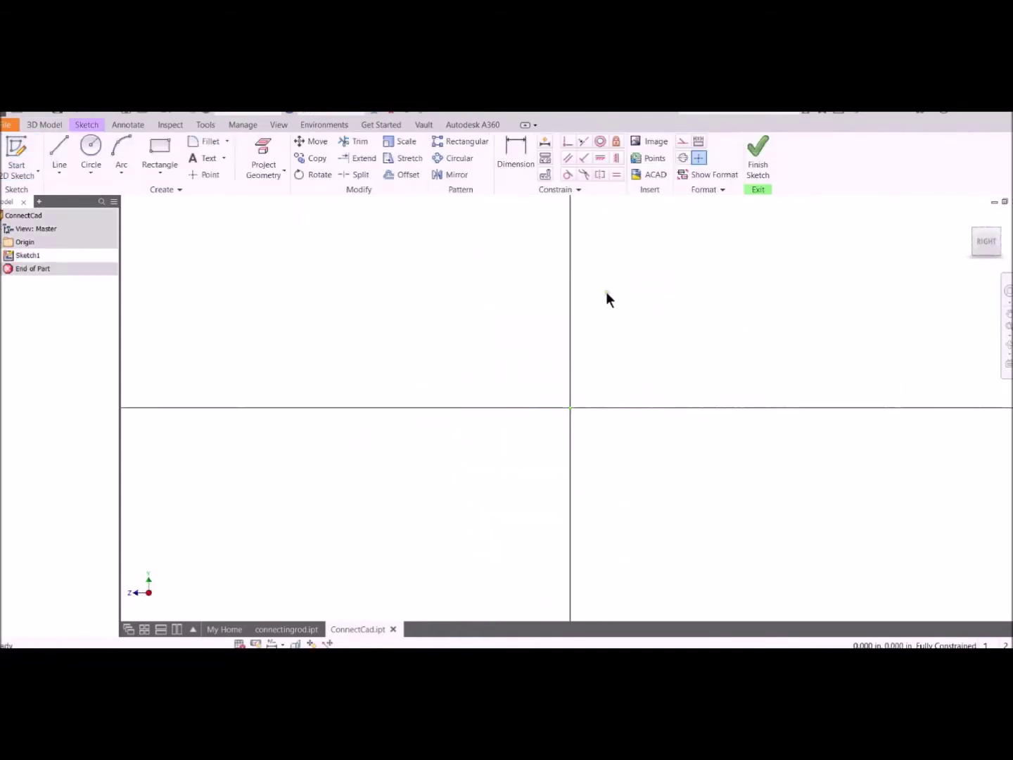
click(92, 143)
click(305, 632)
Step: Draw concentric 2.000 and 2.500 diameter circles centred on the sketch origin
click(362, 629)
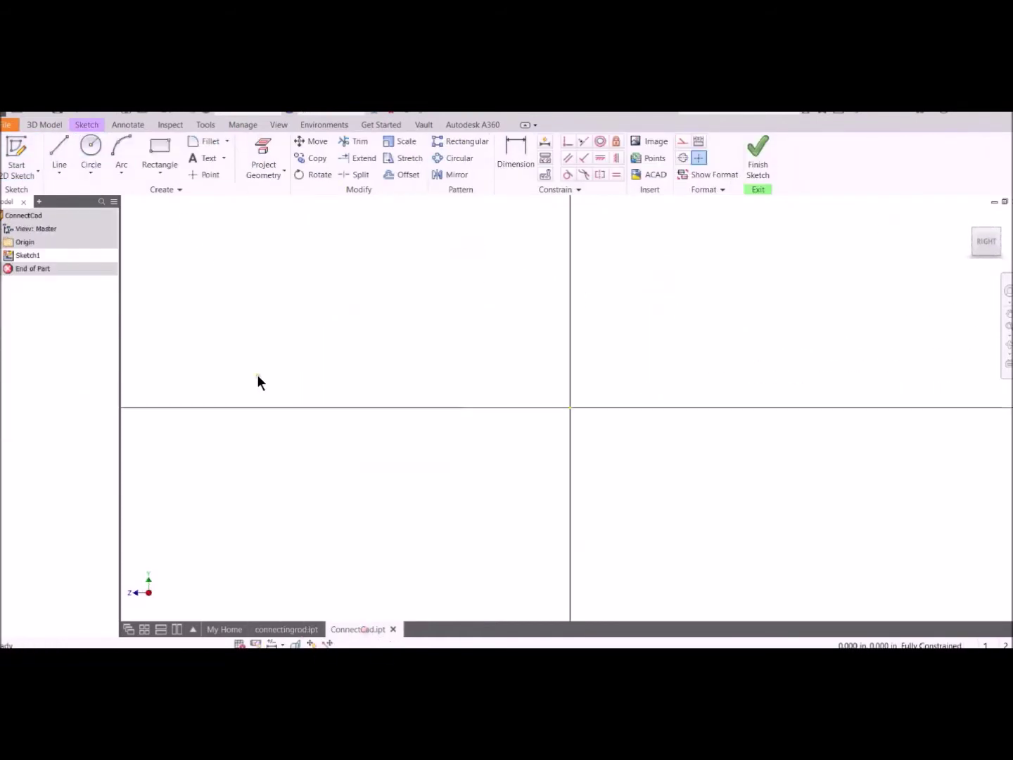
click(570, 409)
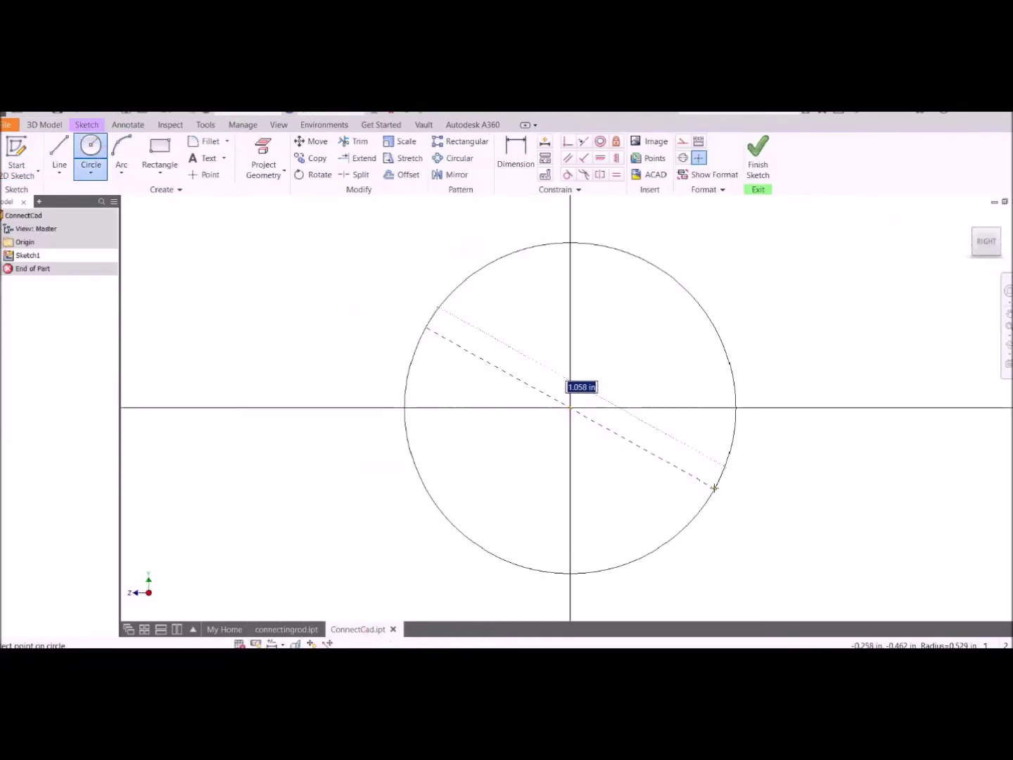
text(2)
key(Return)
scroll(708, 482, down, 2)
click(618, 422)
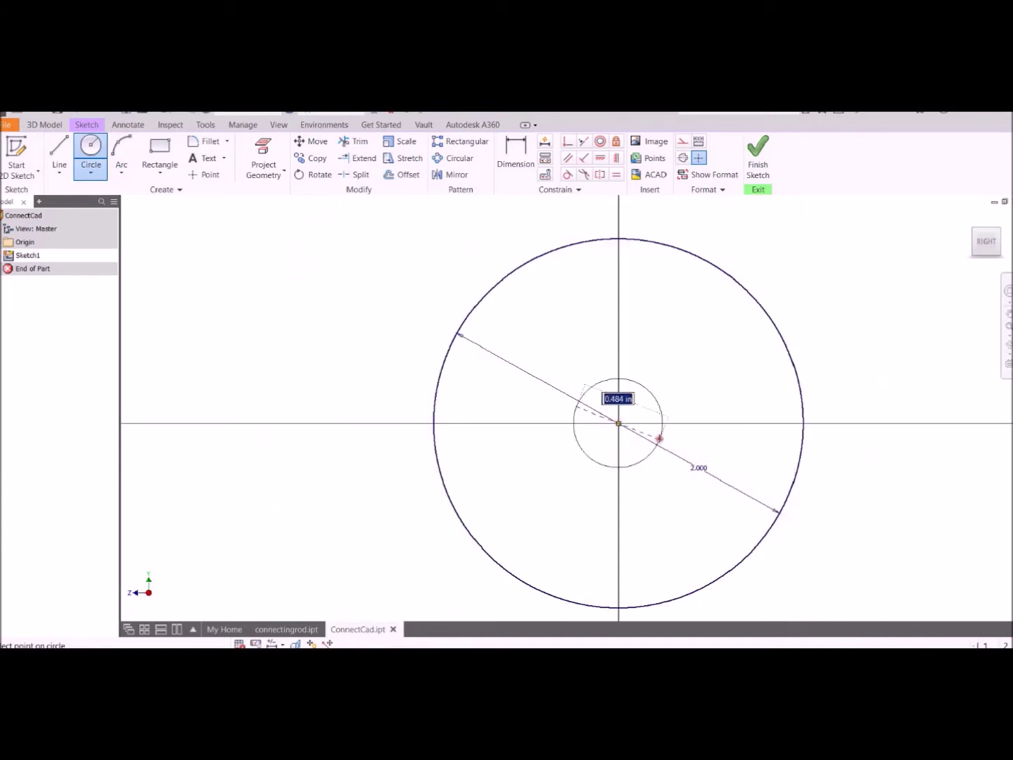
text(2.5)
key(Return)
scroll(802, 331, down, 2)
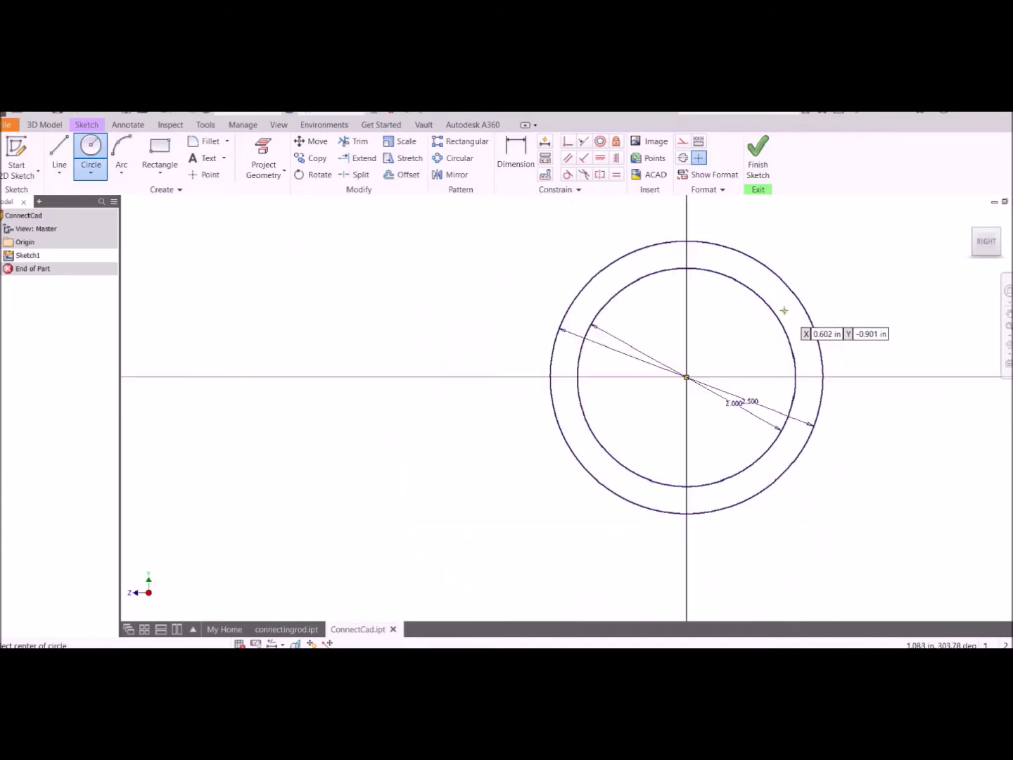
Step: Add a vertical line through the centre, trim away the circles' left halves, and finish
click(59, 152)
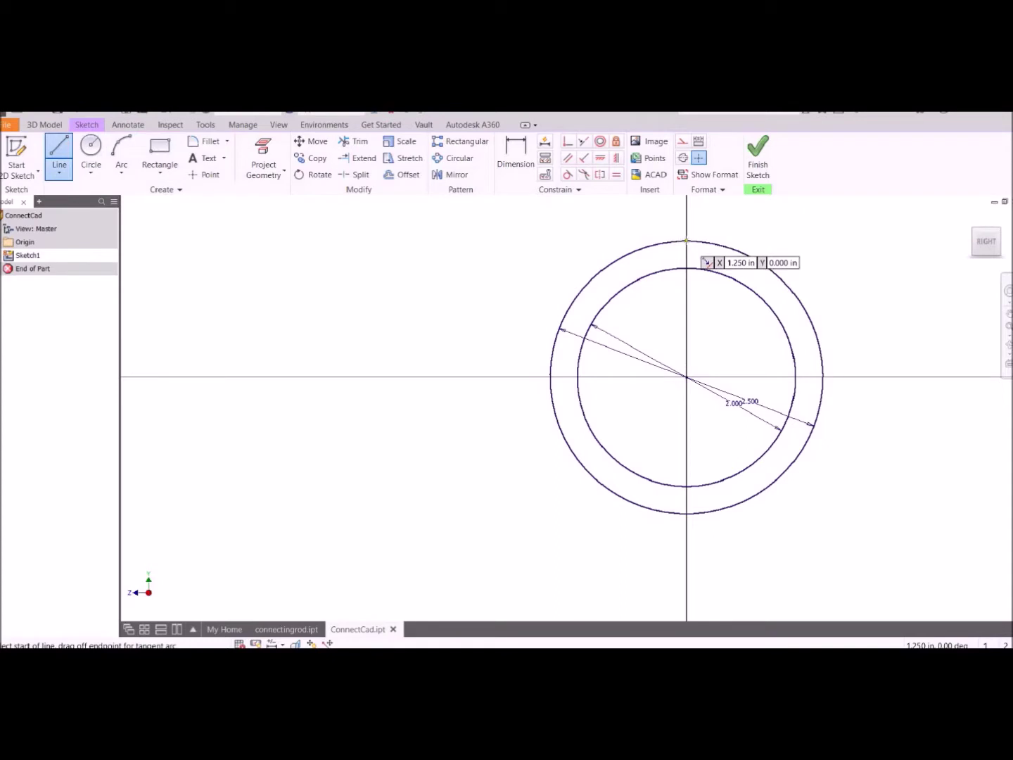
click(686, 241)
click(686, 514)
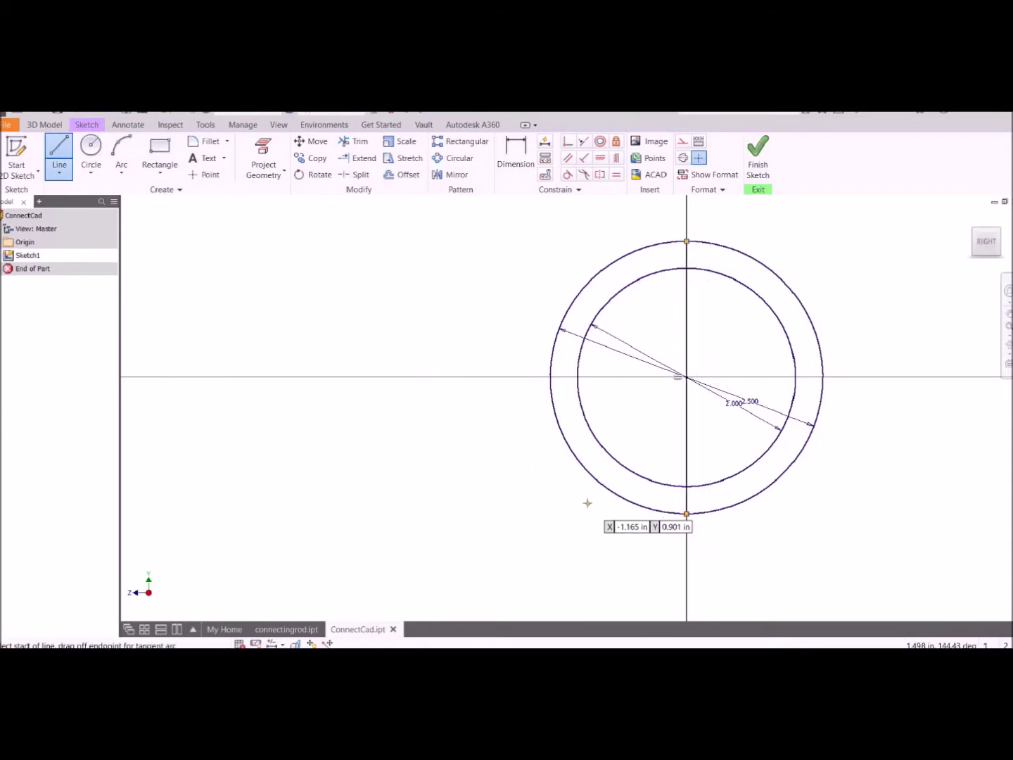
click(352, 141)
drag(603, 204, 567, 491)
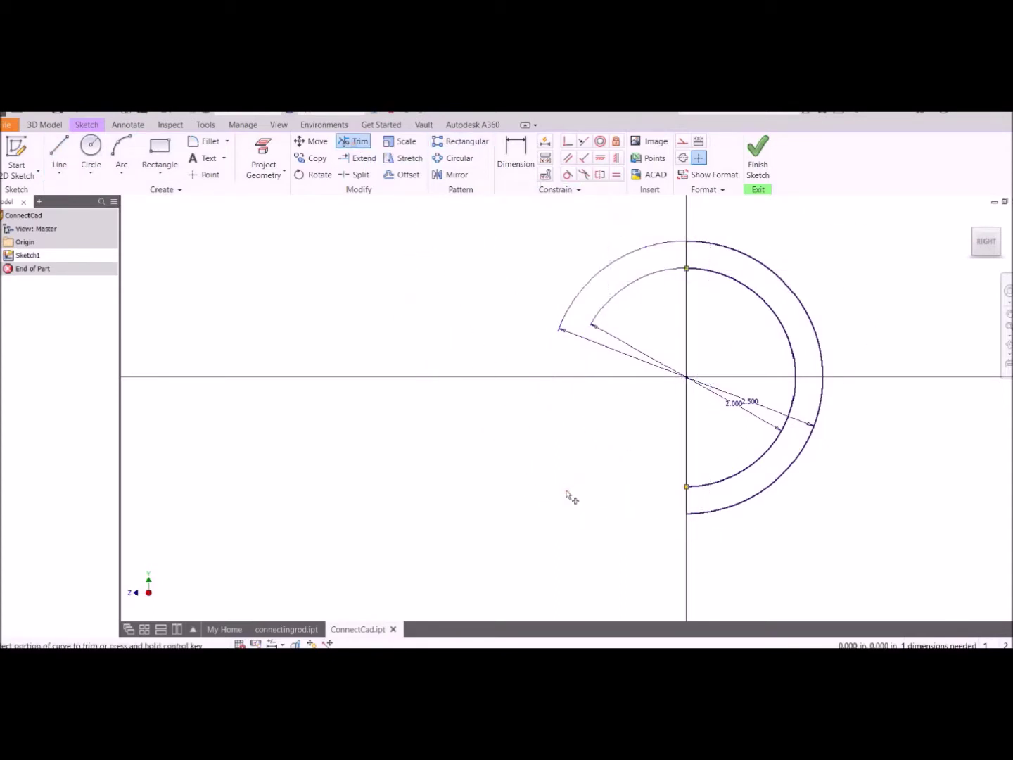
click(751, 173)
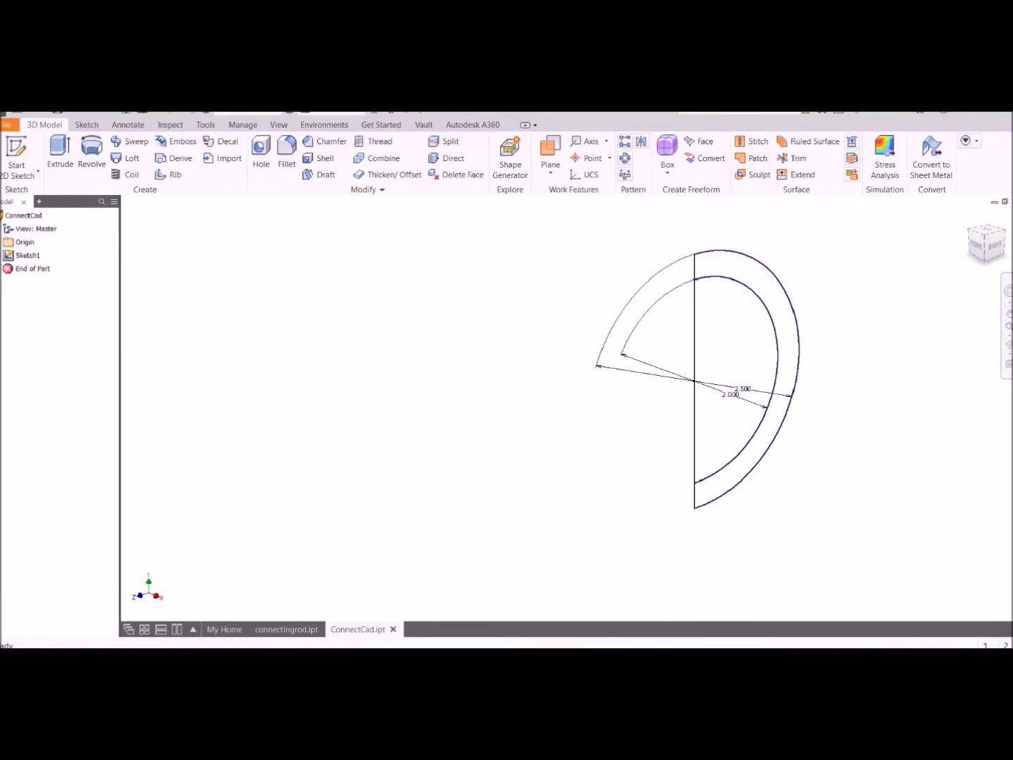
Step: Finish the rod's sketch, check its Extrusion1 settings without changes, and return to ConnectCad
click(303, 630)
click(757, 167)
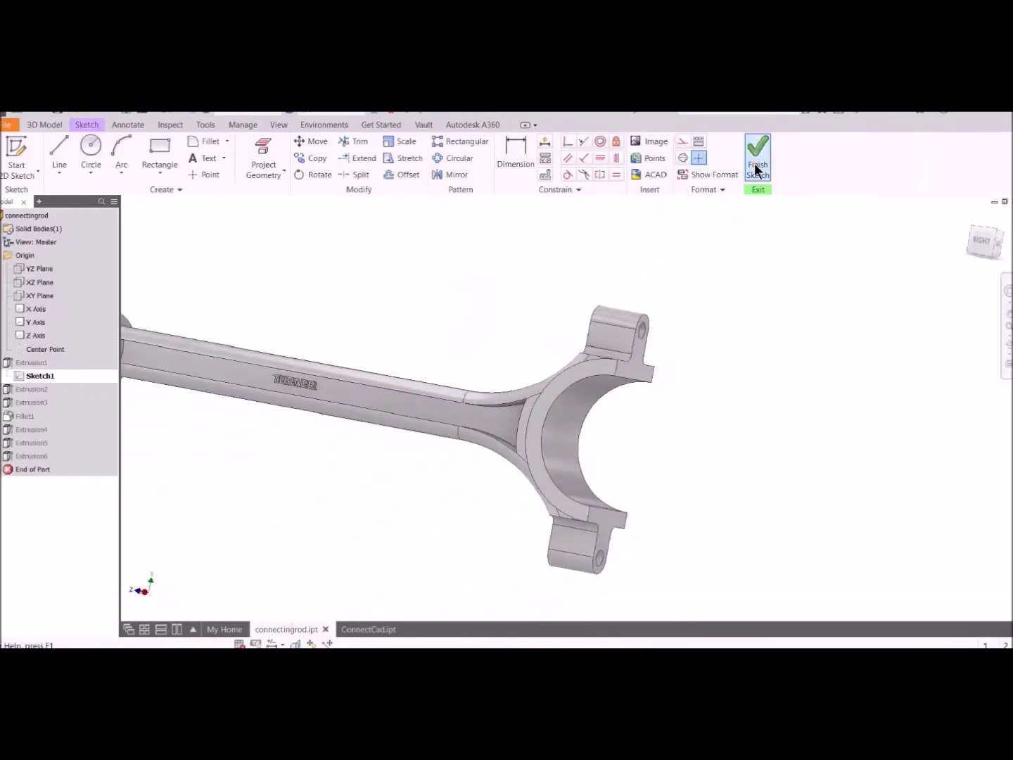
double_click(7, 363)
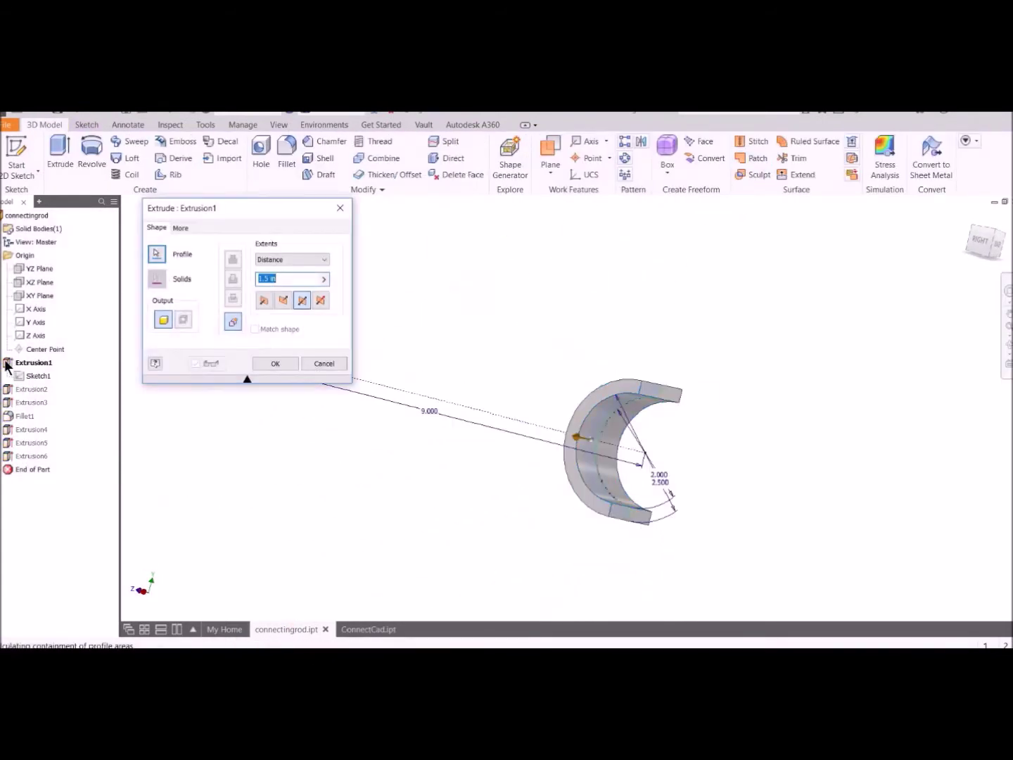
click(326, 365)
click(380, 629)
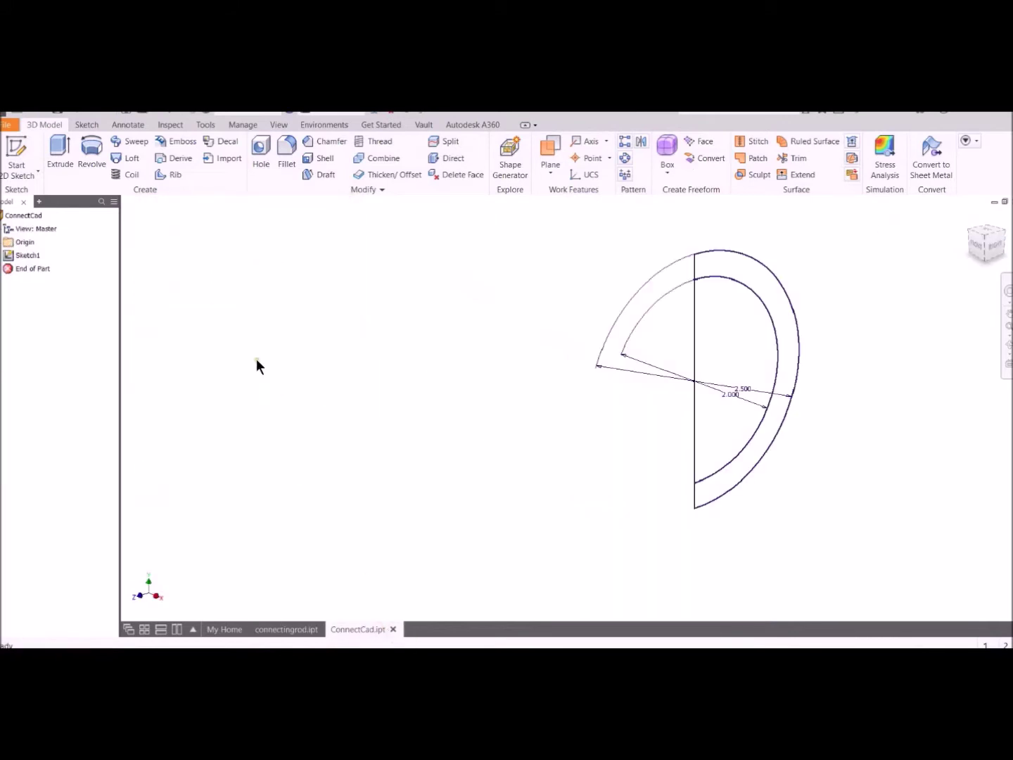
Step: Extrude the half-ring profile with flipped direction into a solid C-shaped body
key(e)
click(301, 300)
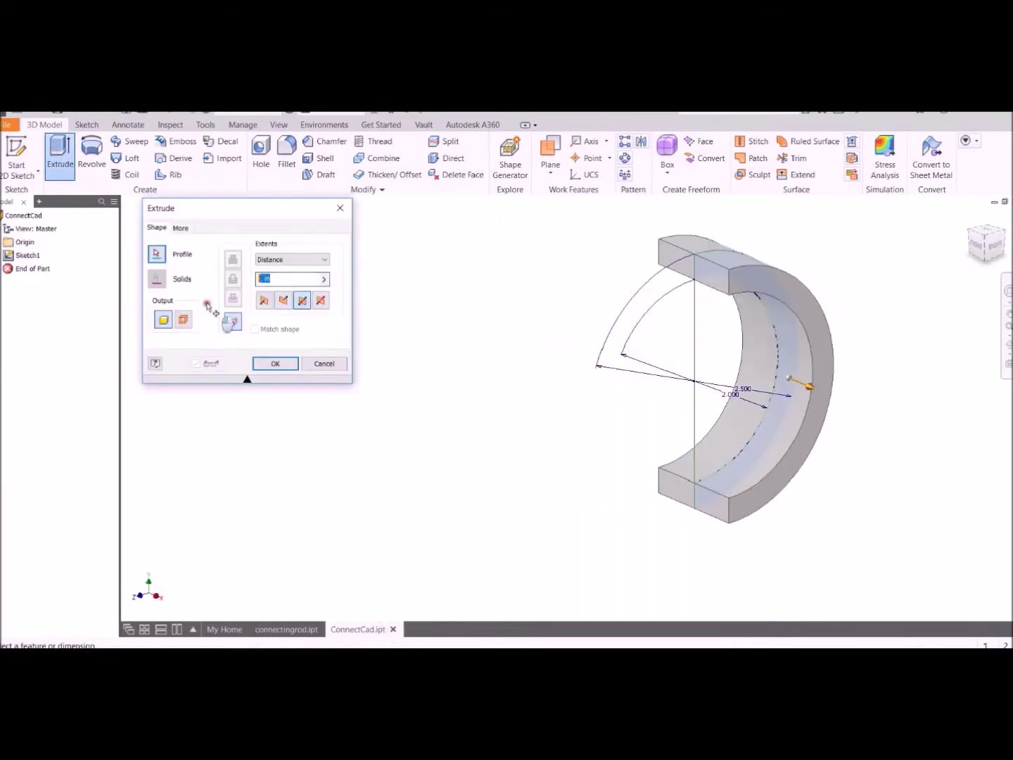
click(275, 362)
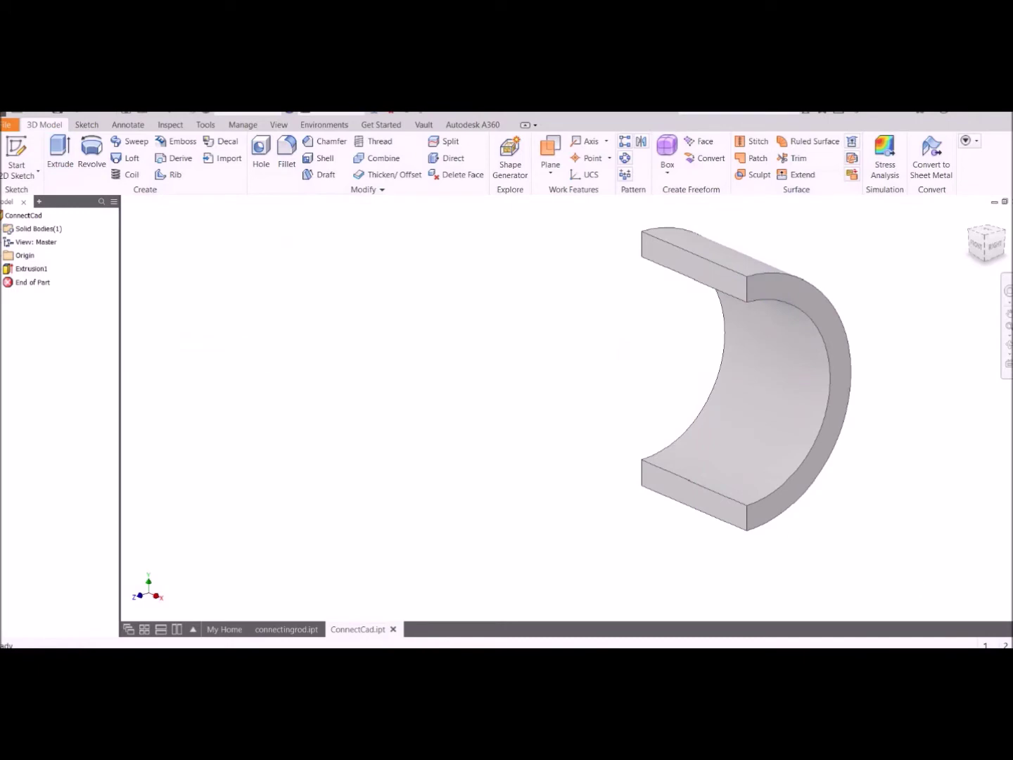
Step: Inspect the rod's boss sketch (Sketch2) and its constraints, then return to ConnectCad
click(287, 629)
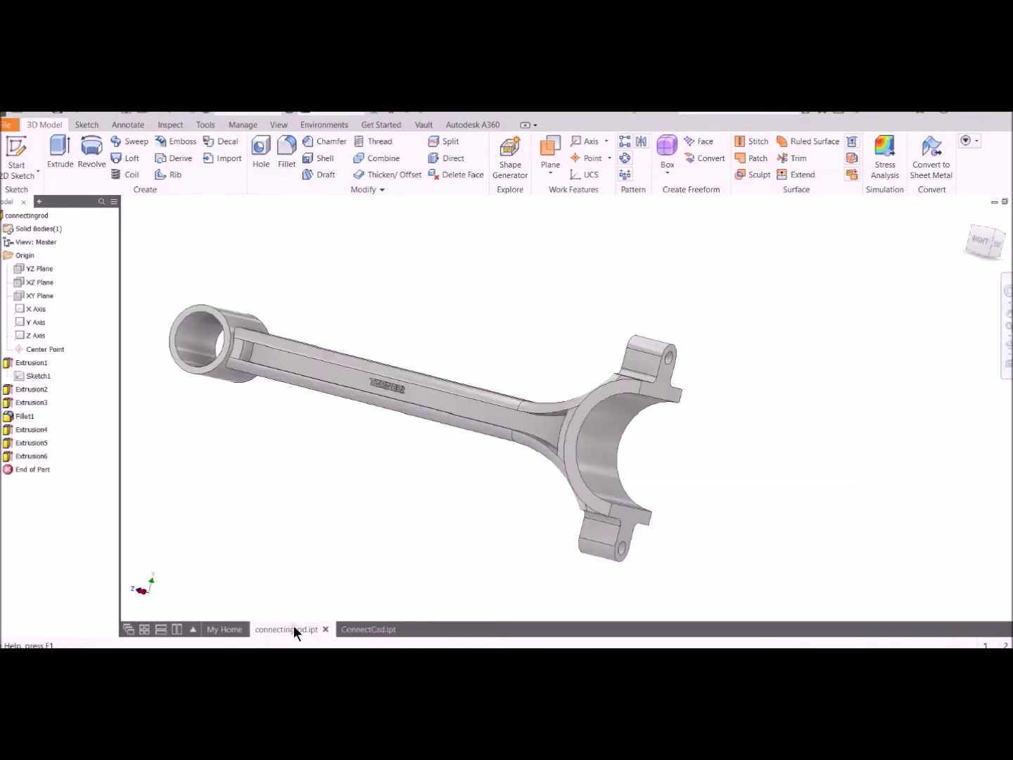
click(14, 385)
double_click(18, 402)
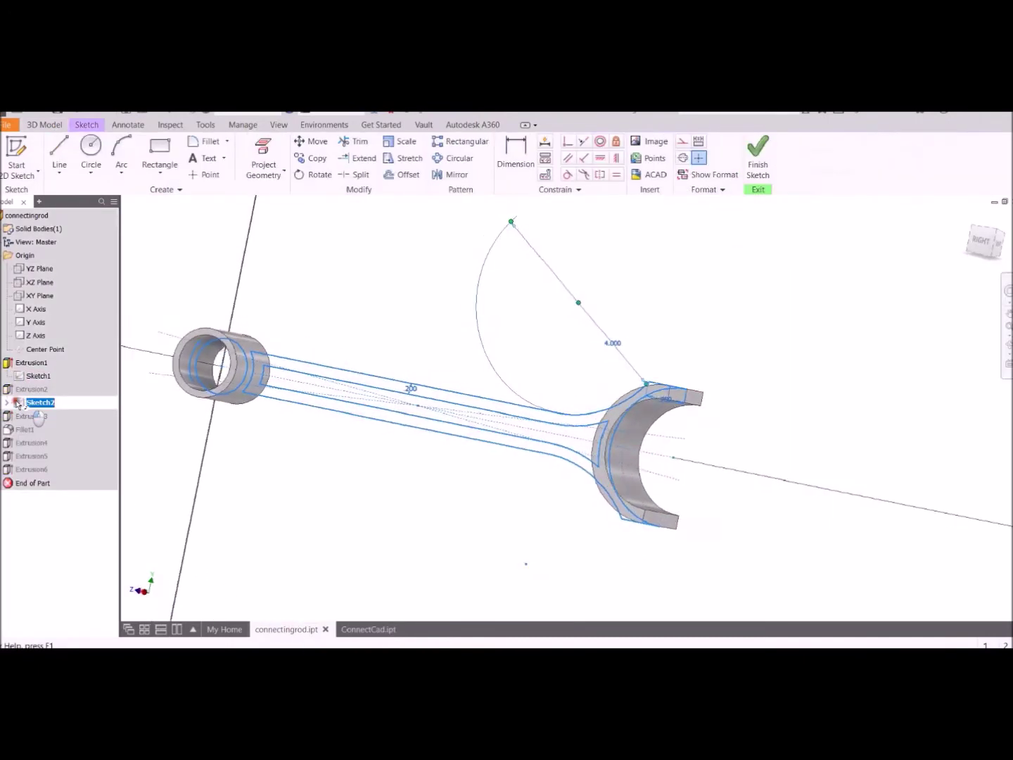
scroll(878, 382, up, 5)
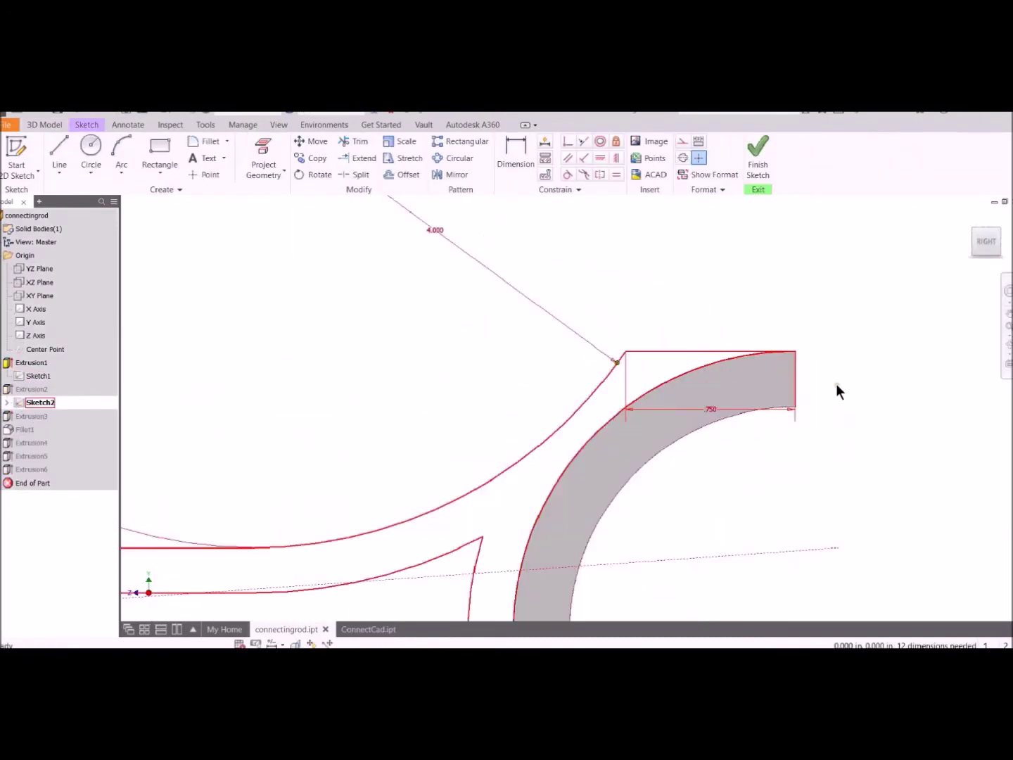
click(706, 352)
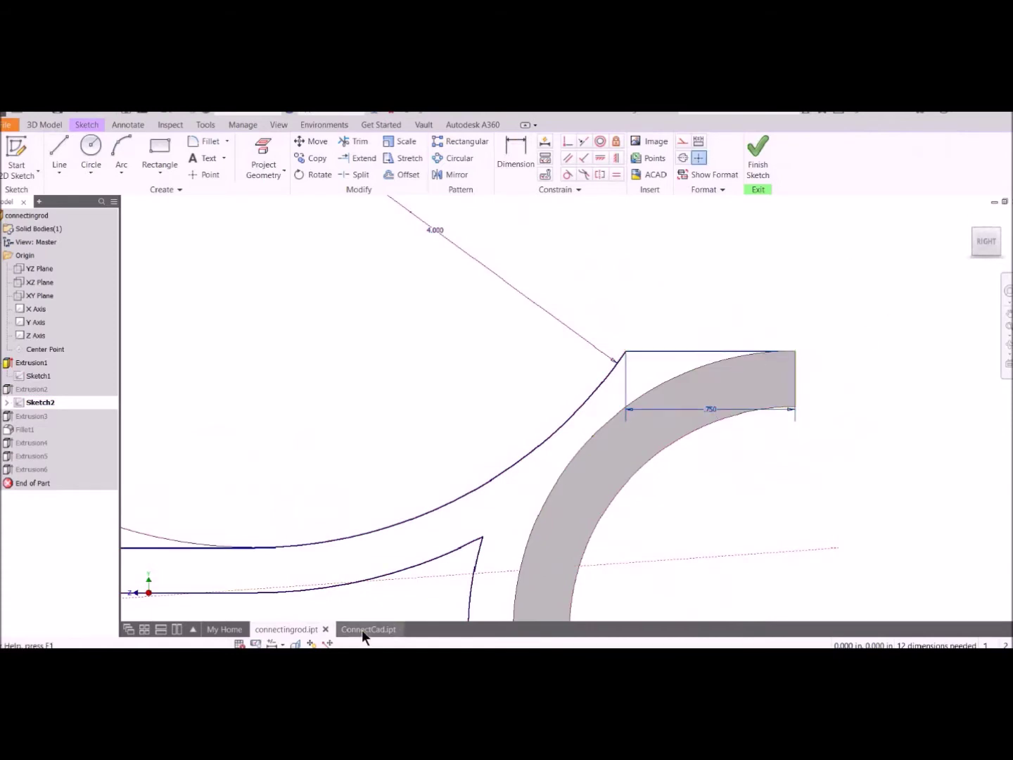
click(362, 630)
click(17, 156)
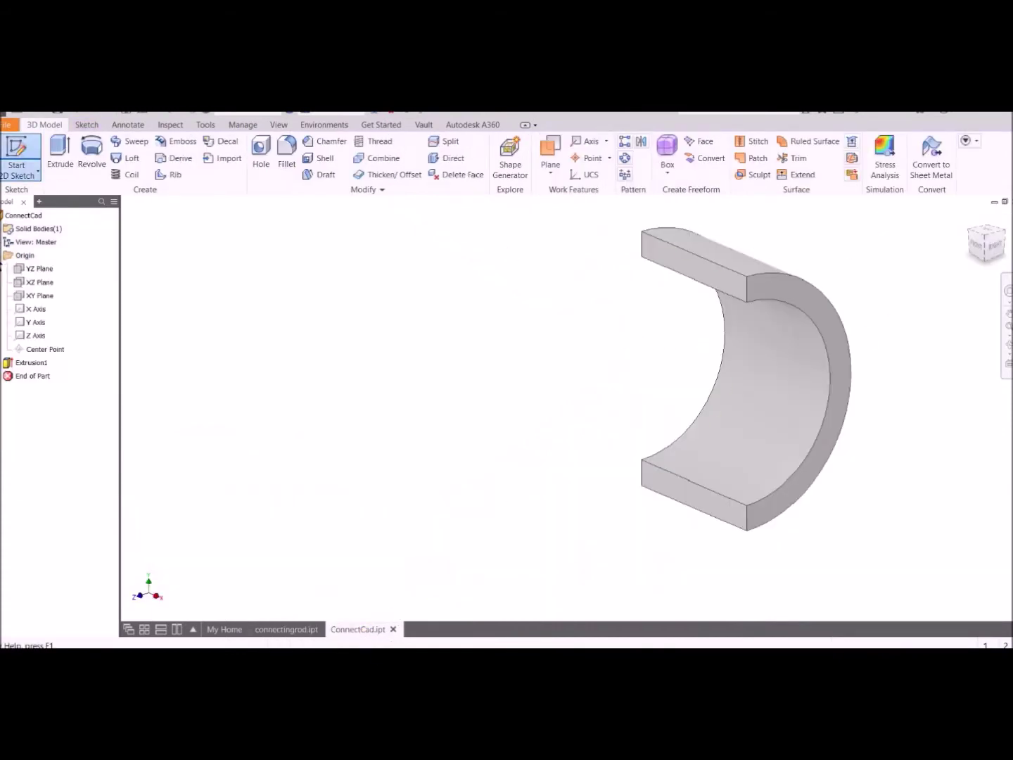
Step: Sketch on the YZ plane and draw a rectangle at the half-ring's top end
click(33, 269)
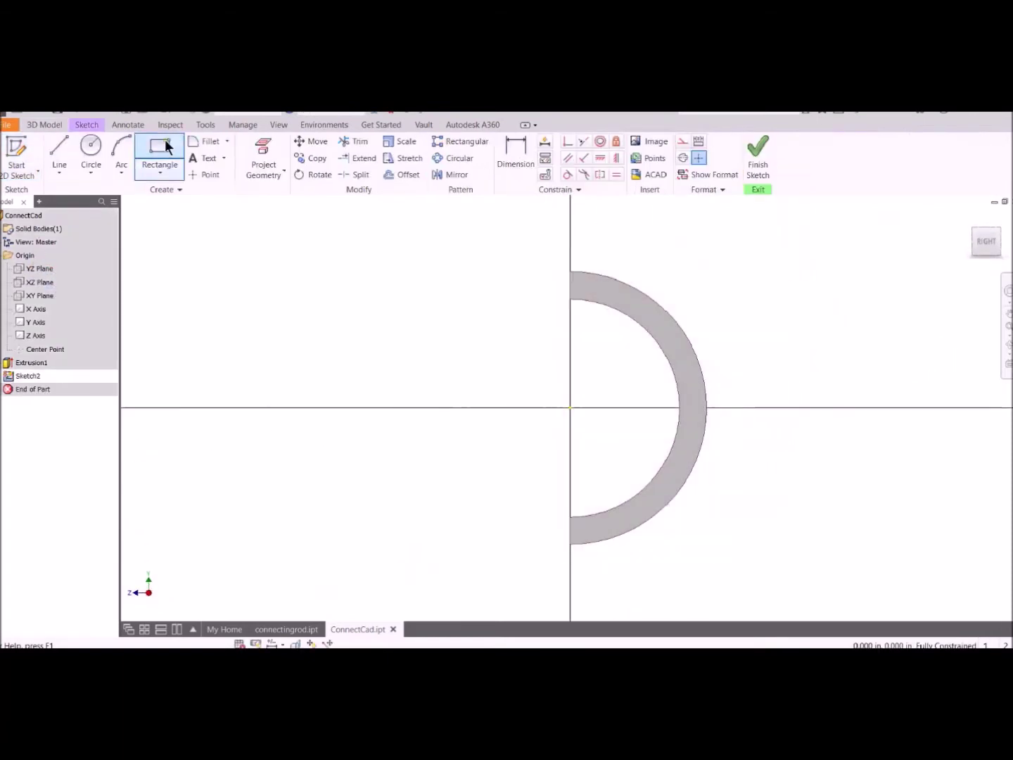
click(162, 148)
click(568, 270)
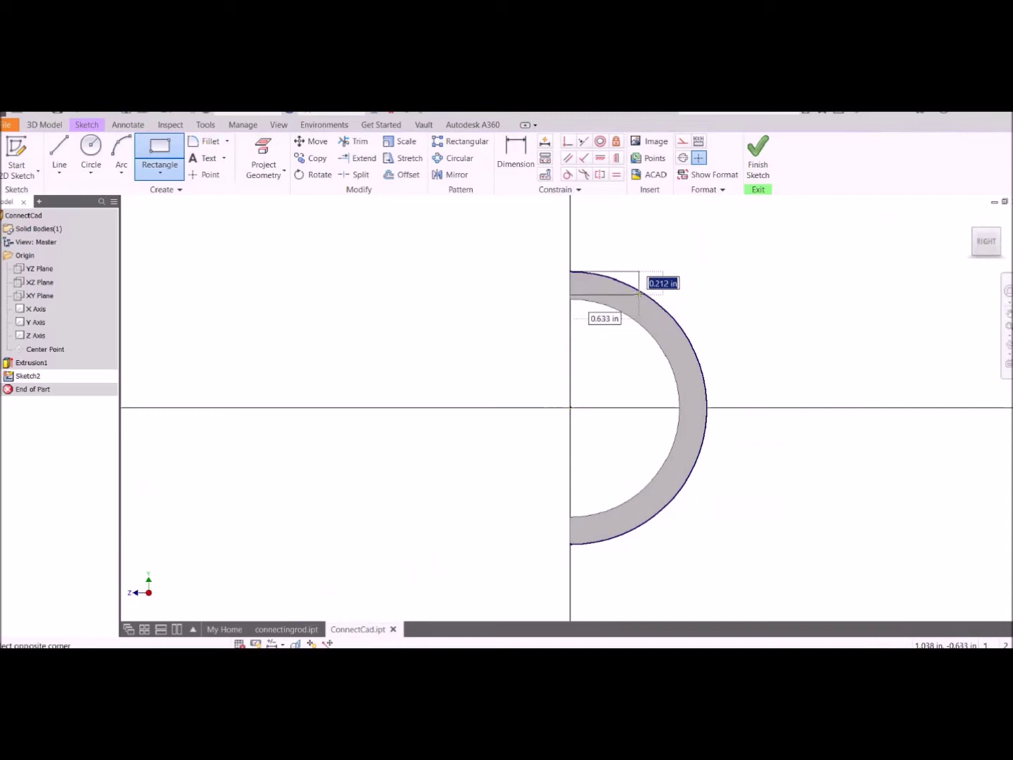
click(639, 295)
Step: Dimension the rectangle 0.750 wide by 0.250 high
key(d)
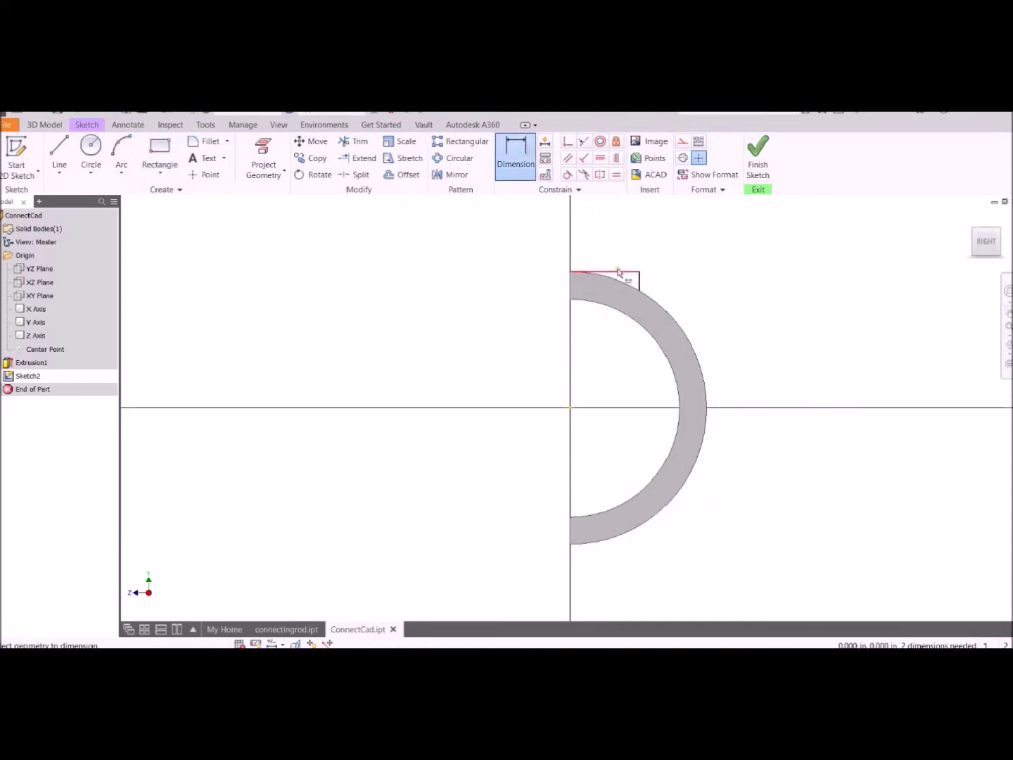
click(616, 272)
click(617, 256)
text(0.75)
key(Return)
click(666, 283)
text(0.25)
key(Return)
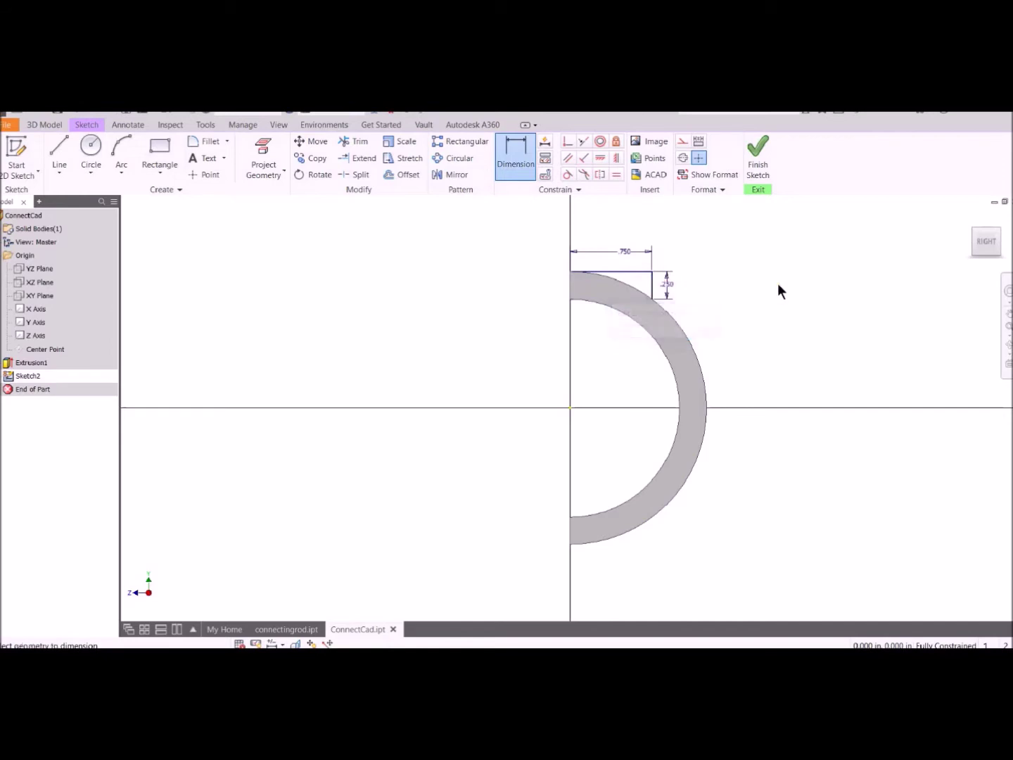
Step: Turn on Slice Graphics to reveal the rectangle, then switch to connectingrod.ipt
click(278, 125)
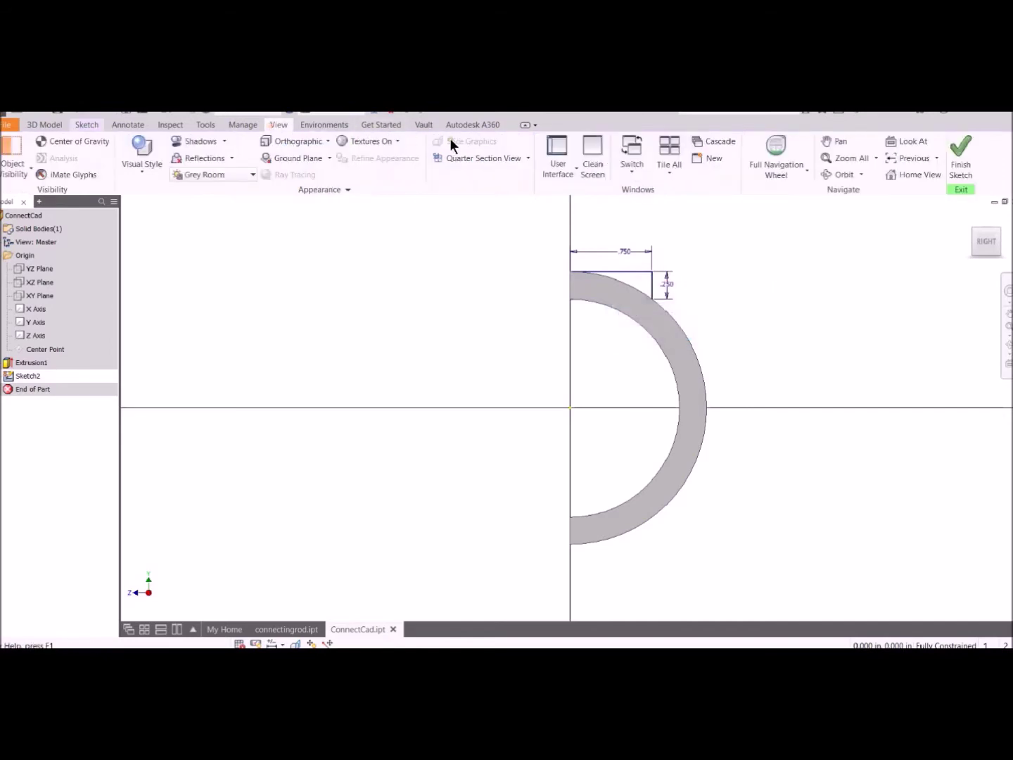
click(460, 147)
scroll(710, 317, down, 2)
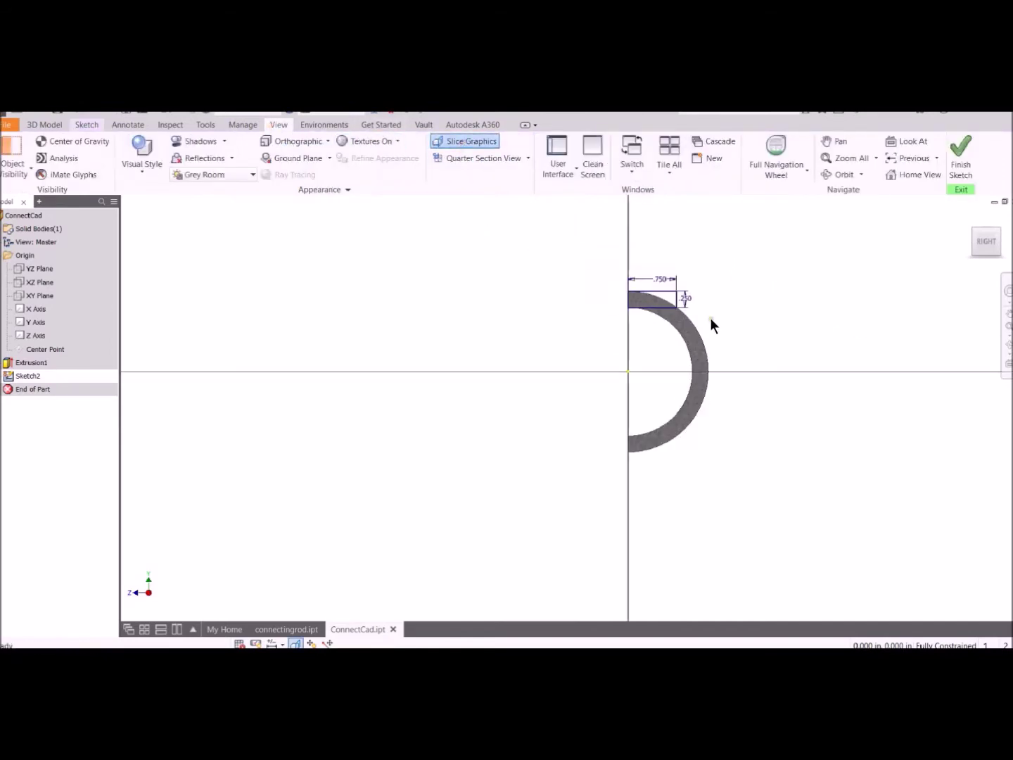
scroll(710, 314, up, 5)
middle_drag(709, 413, 707, 418)
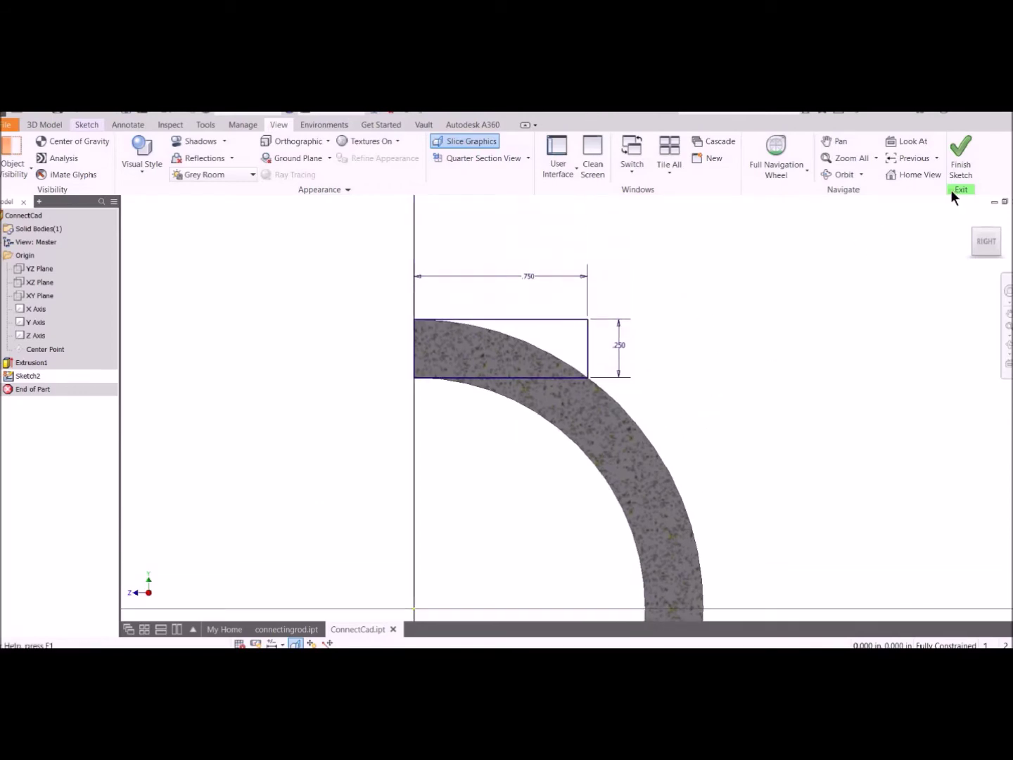
click(959, 155)
Step: Exit the rod's sketch and review its Extrusion2 settings without changes
click(296, 629)
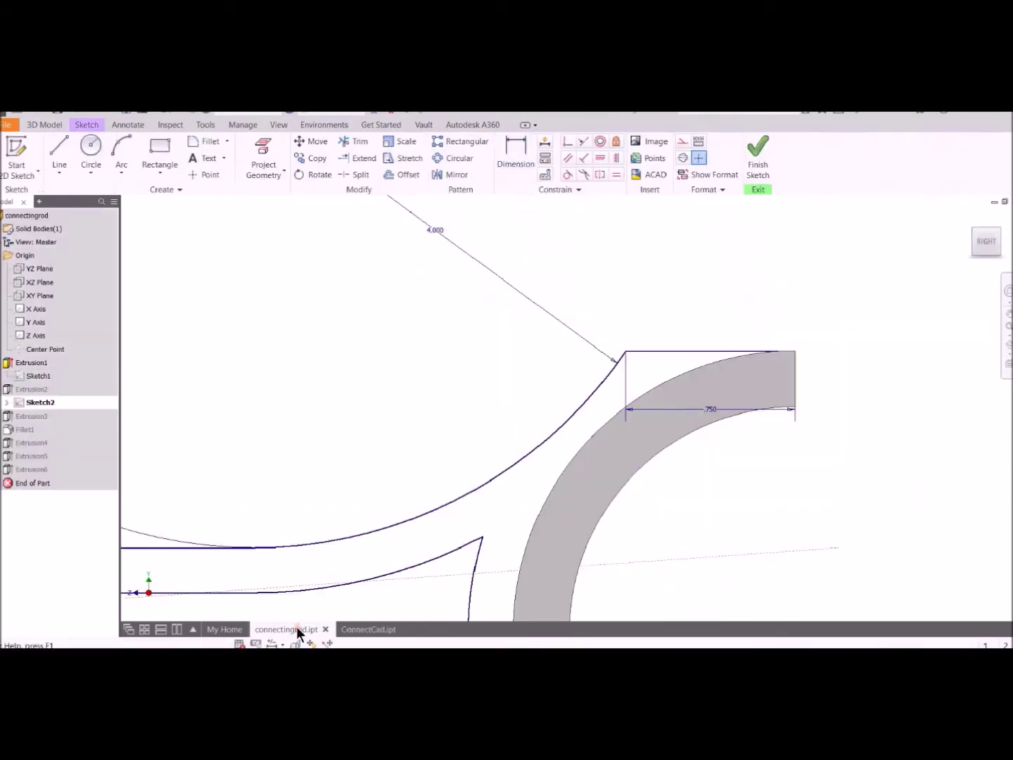
click(758, 151)
click(5, 391)
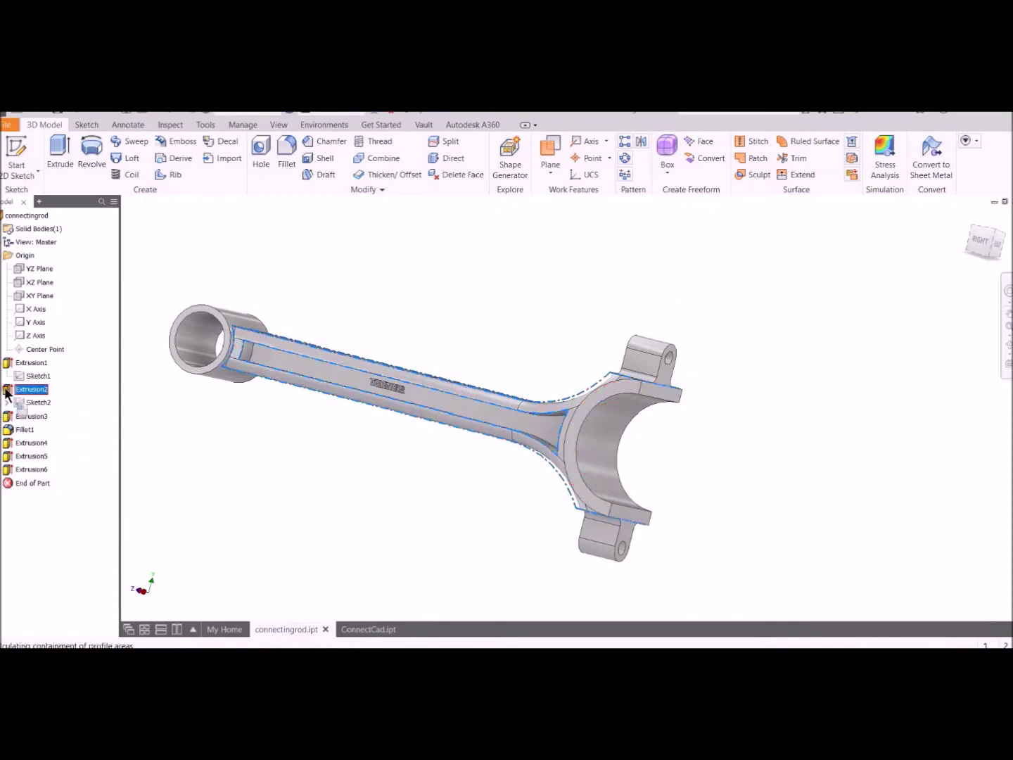
double_click(5, 391)
click(324, 365)
Step: In ConnectCad, extrude the rectangle 1.25 symmetrically into a rectangular boss
click(364, 630)
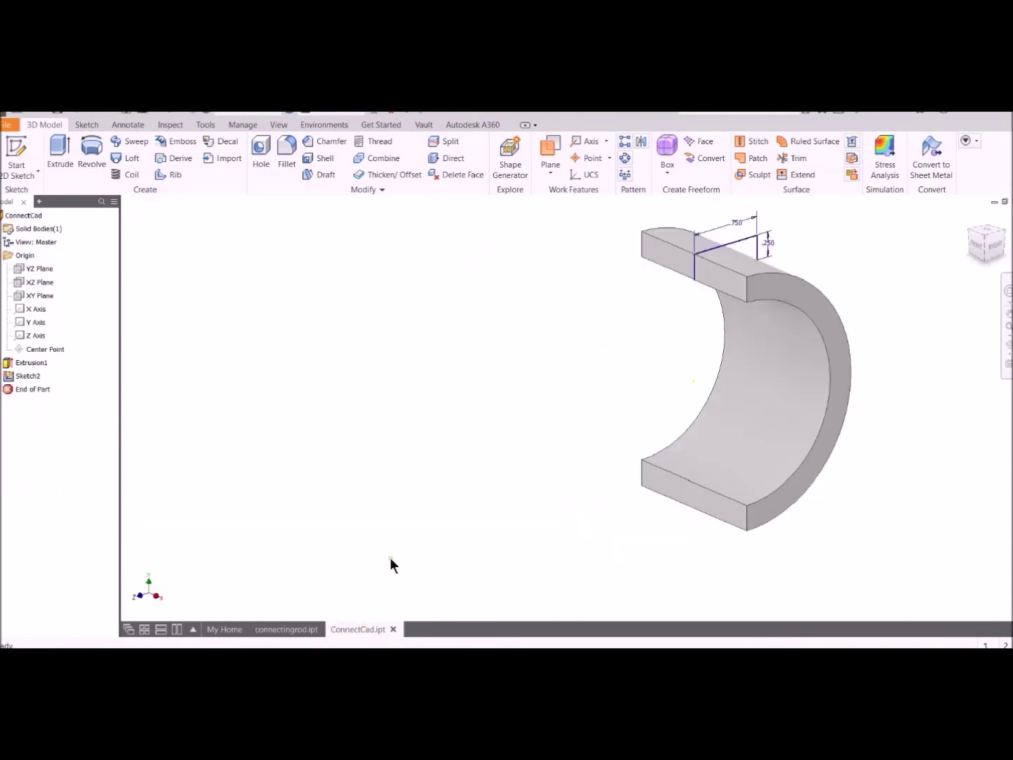
click(61, 151)
click(303, 301)
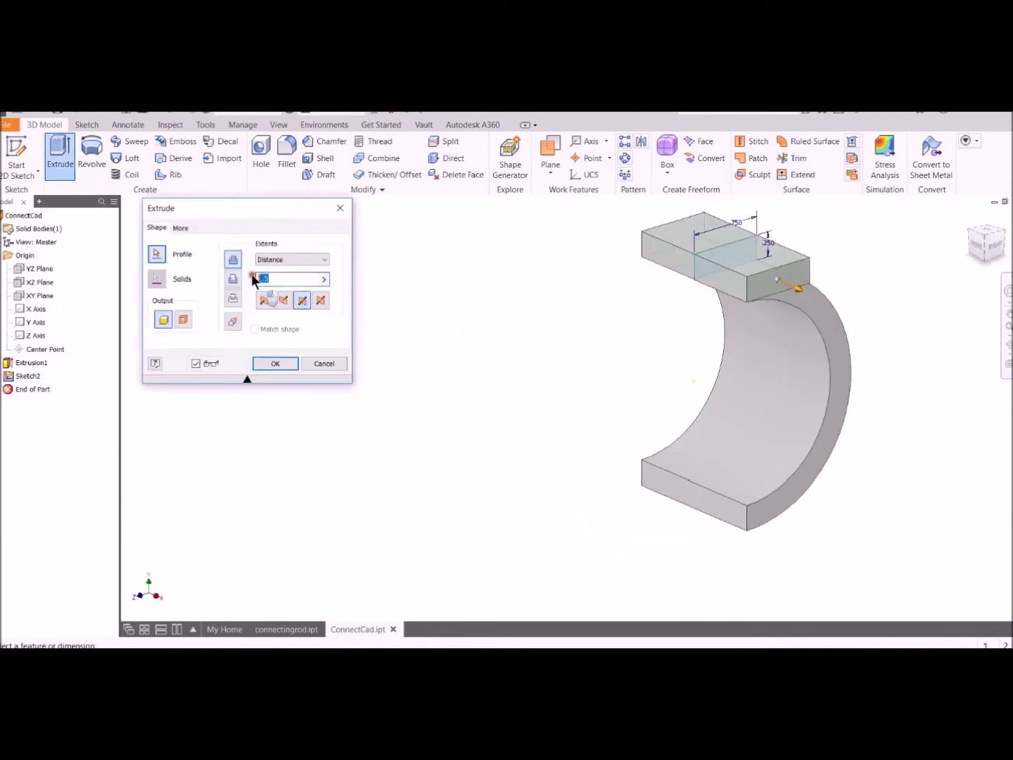
text(0.125)
key(BackSpace)
key(BackSpace)
key(BackSpace)
key(BackSpace)
key(BackSpace)
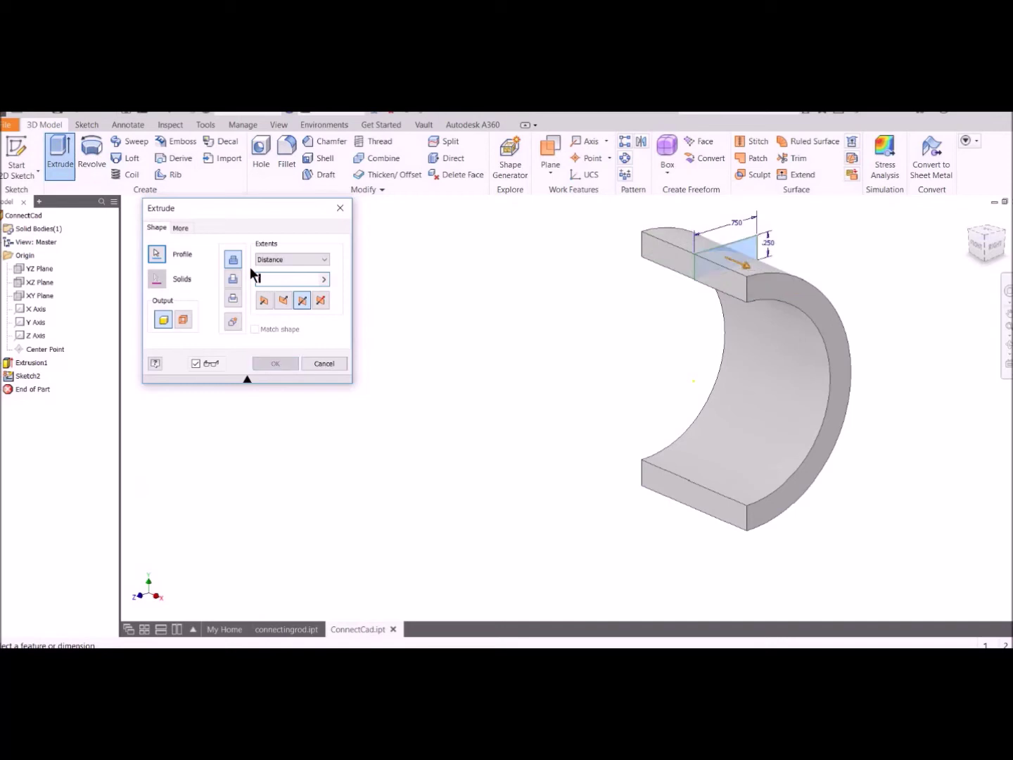
text(1.25)
key(Return)
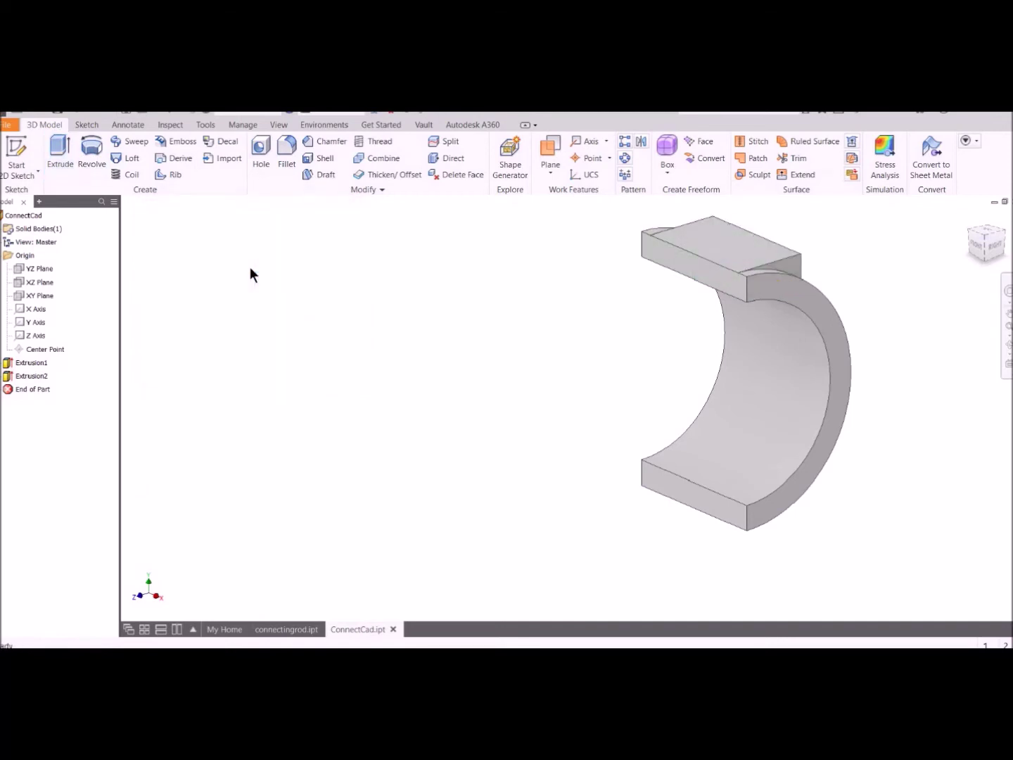
Step: Mirror the Extrusion2 boss across the XZ Plane to create Mirror1 at the ring's other end
click(641, 142)
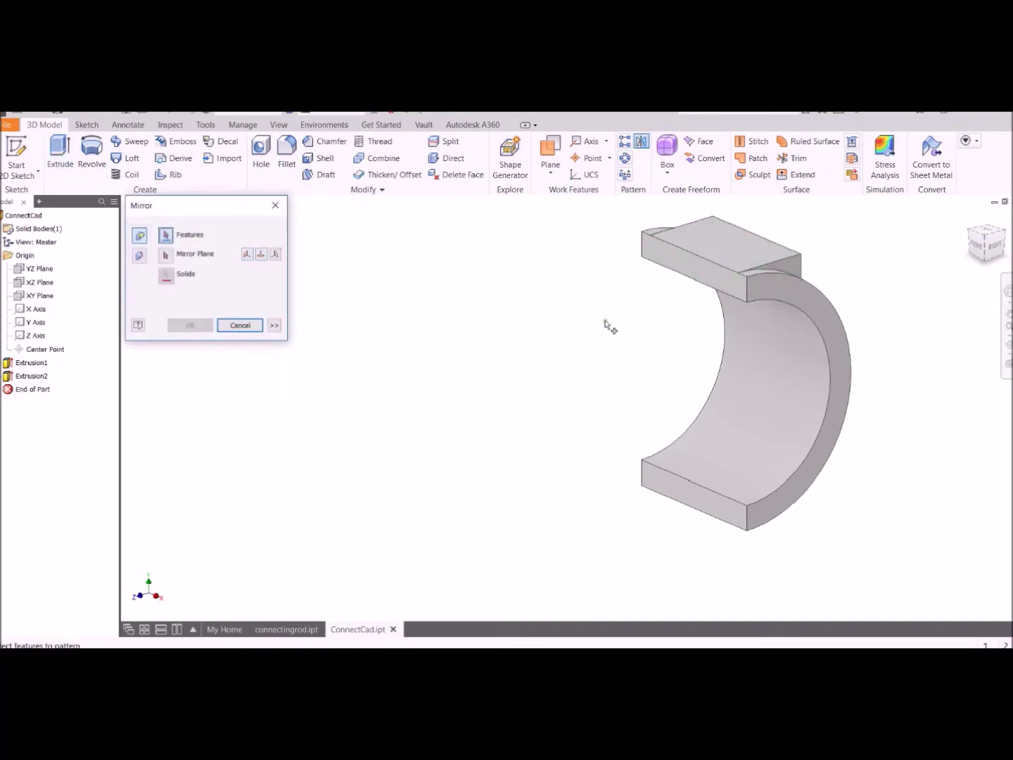
click(754, 260)
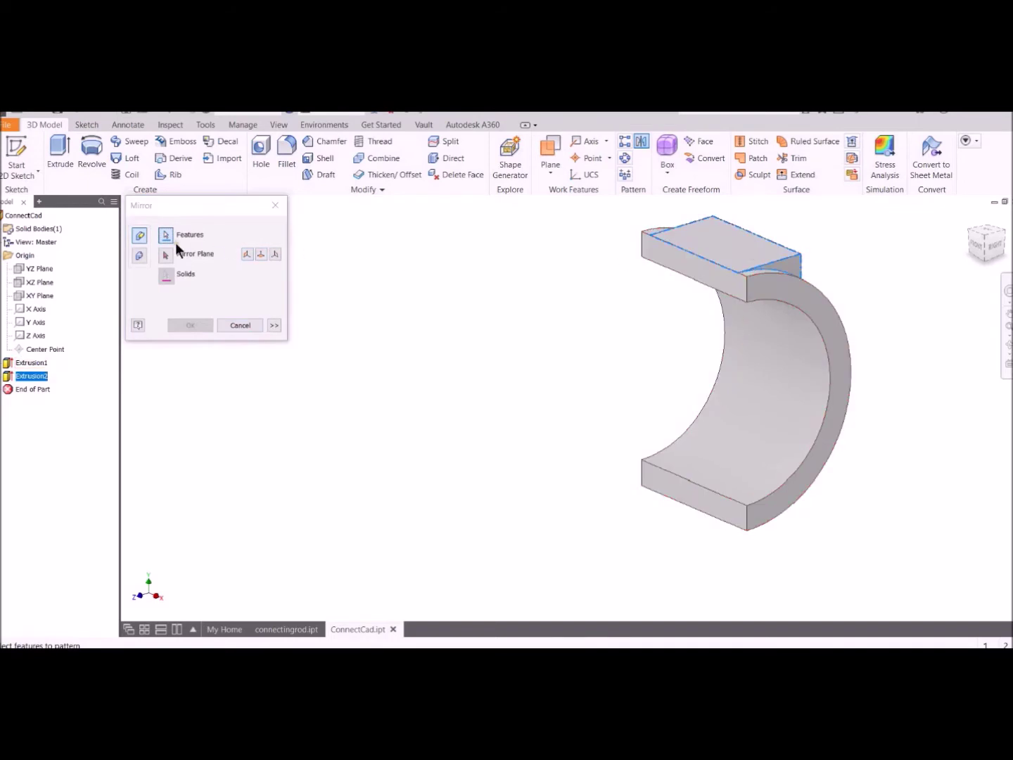
click(38, 282)
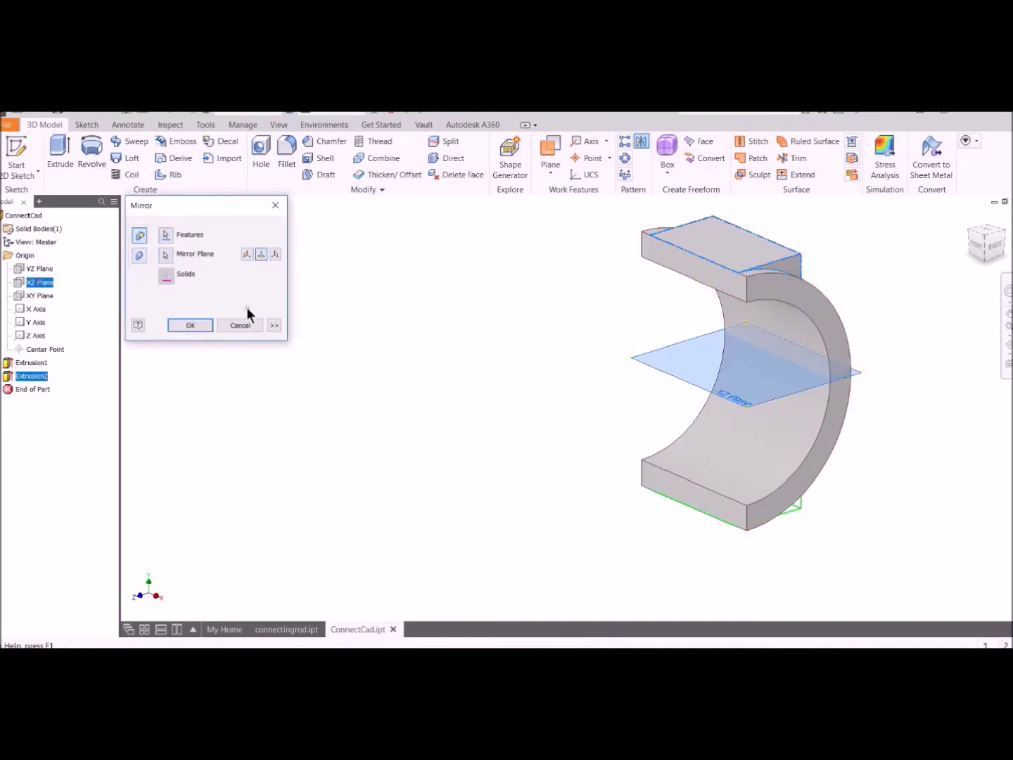
click(193, 325)
shift+middle_drag(579, 478, 548, 482)
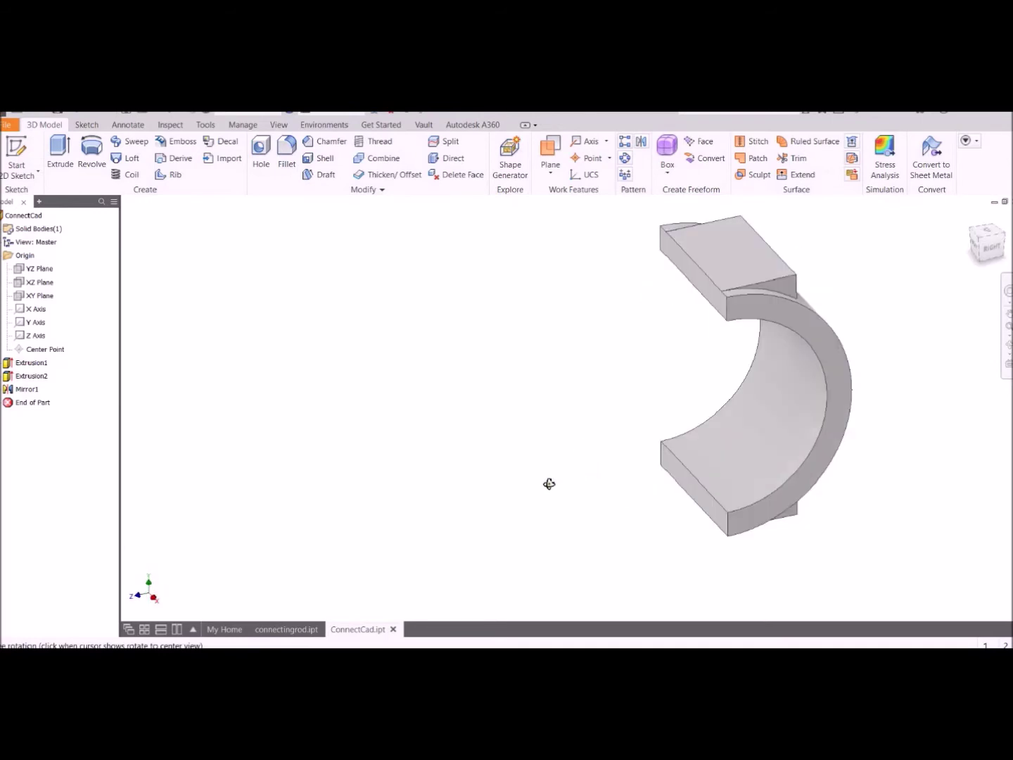
click(20, 149)
Step: Sketch on the cap's end face, and copy the rod's Sketch6 ear geometry to the clipboard
click(694, 278)
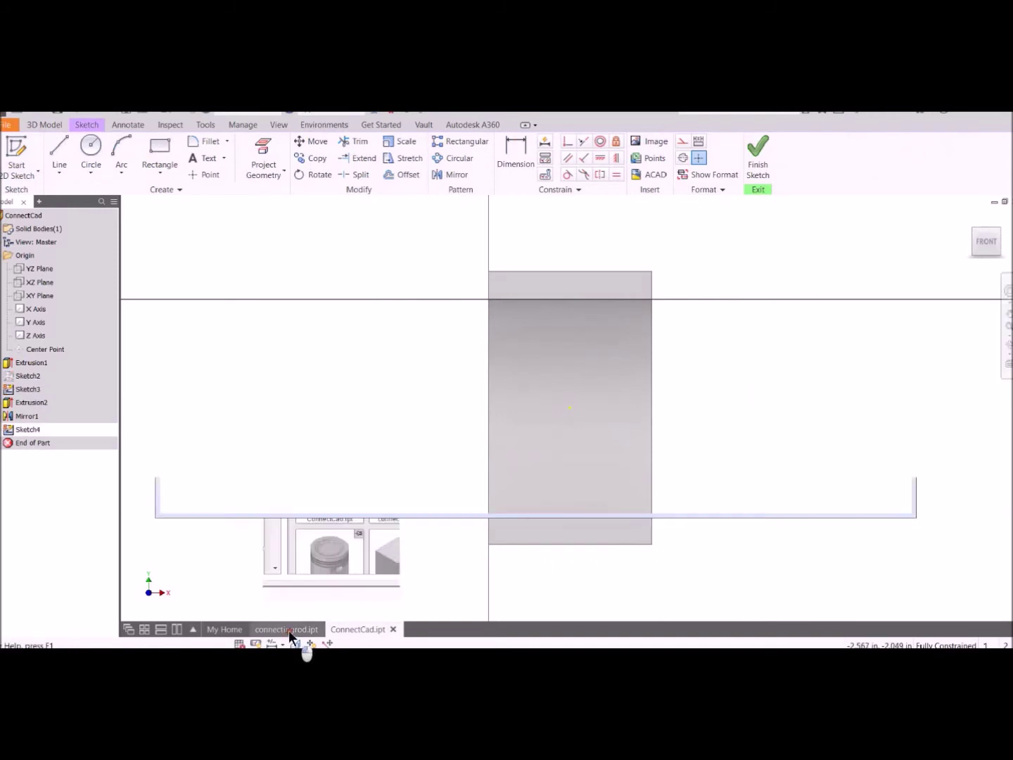
click(289, 629)
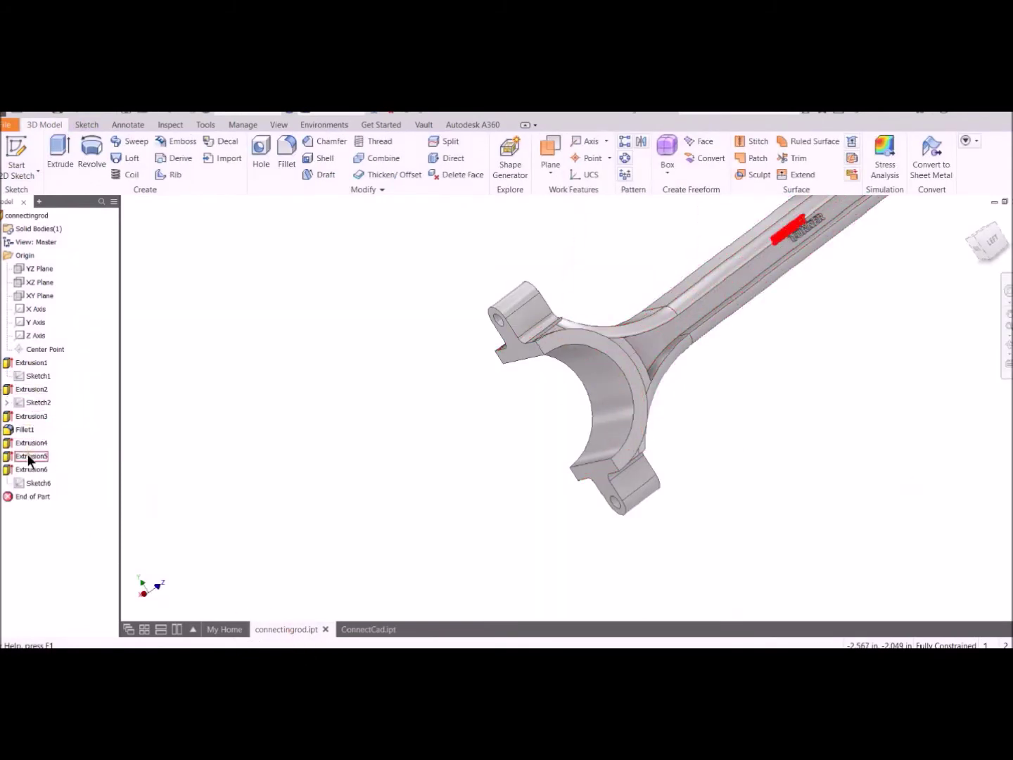
click(18, 485)
double_click(18, 484)
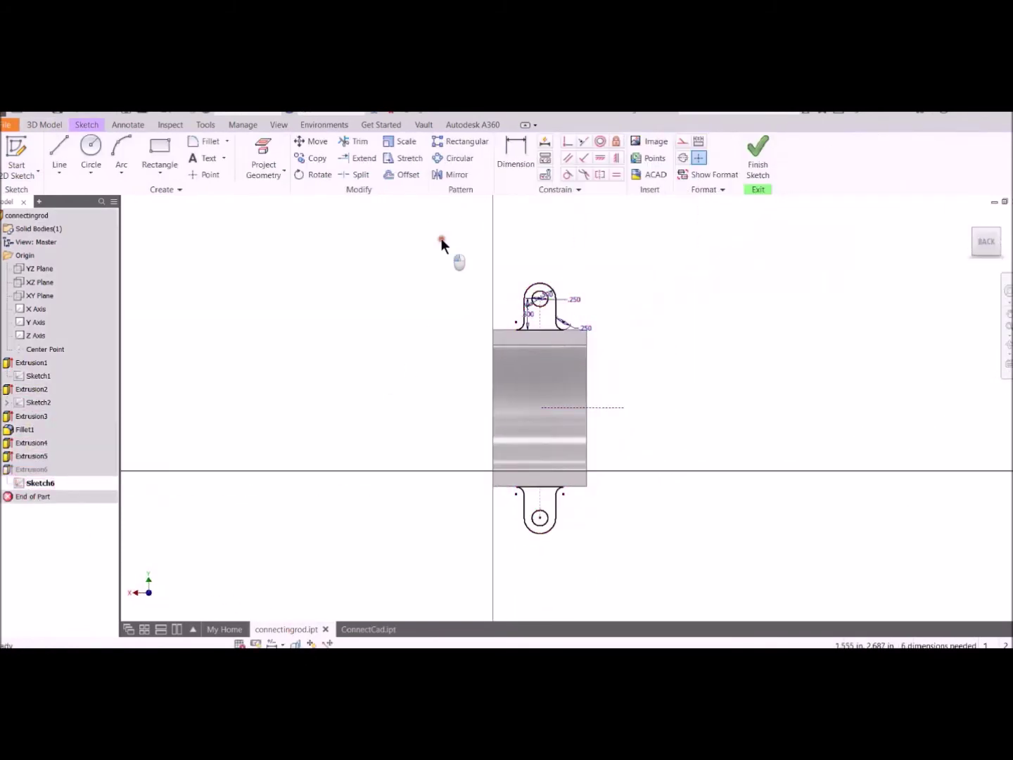
drag(440, 237, 663, 557)
click(314, 156)
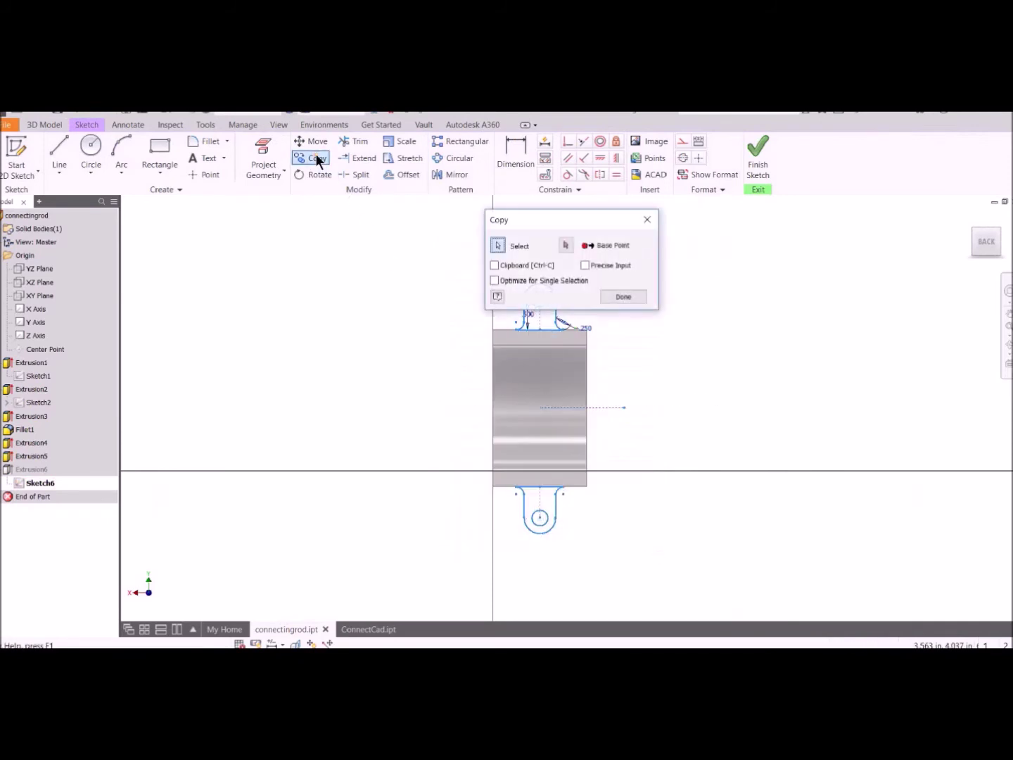
click(494, 265)
click(567, 245)
click(540, 329)
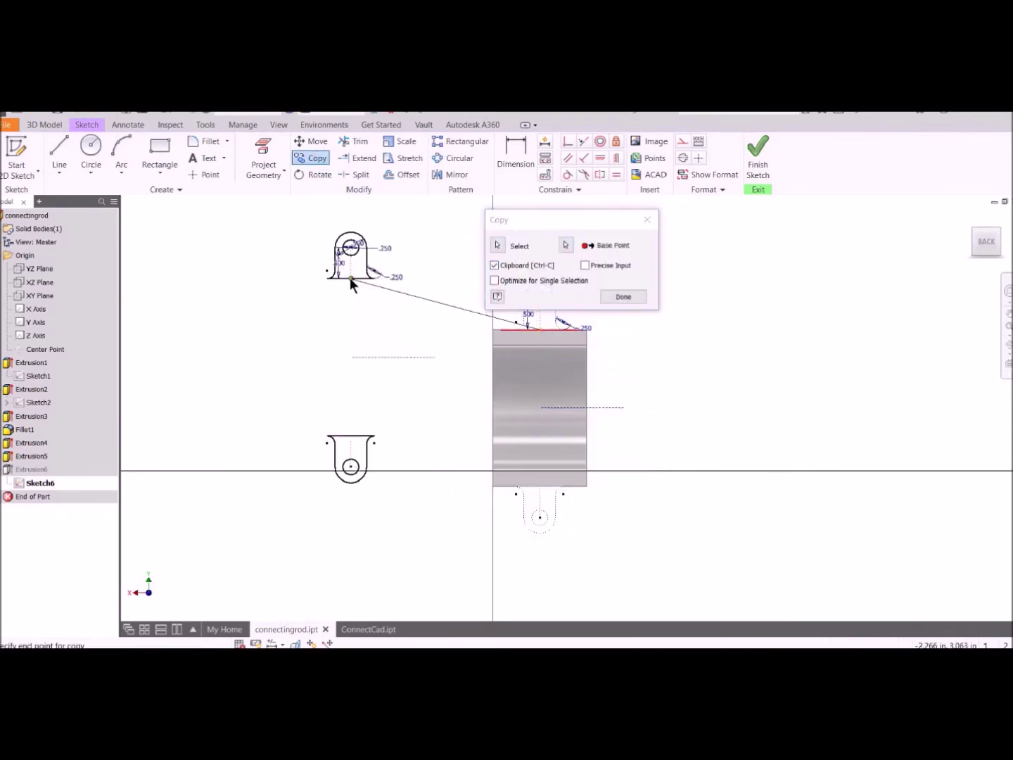
click(624, 296)
Step: In ConnectCad, project the block's top edge, mark its midpoint, and paste the ear profiles
click(360, 630)
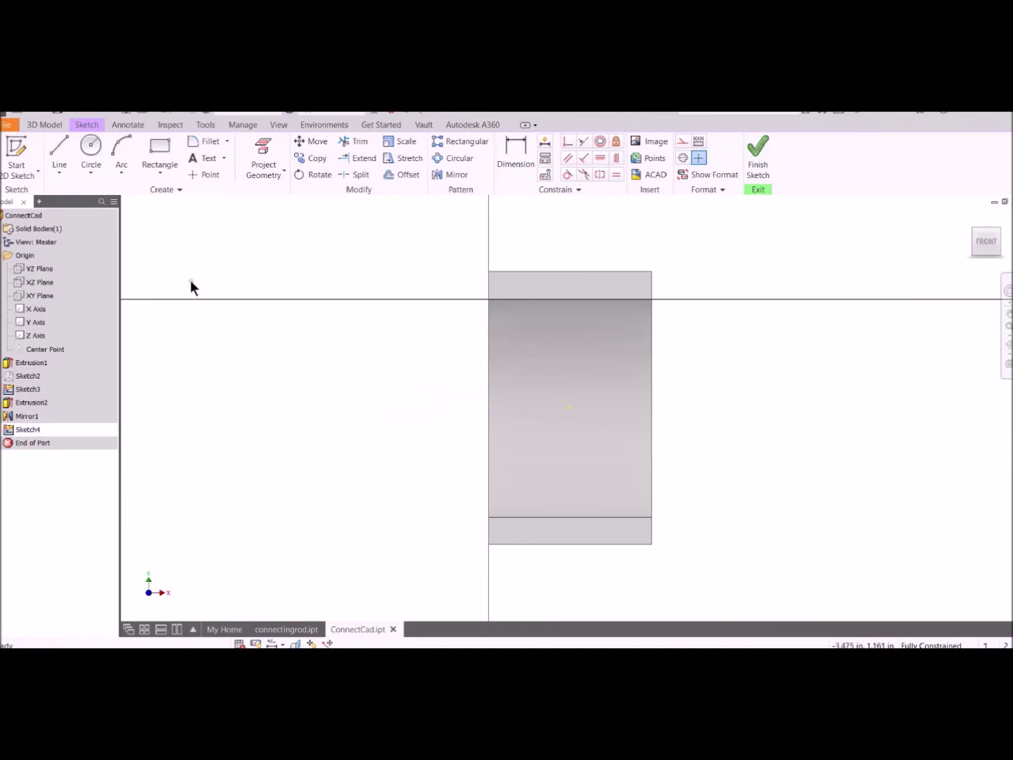
click(686, 143)
click(275, 156)
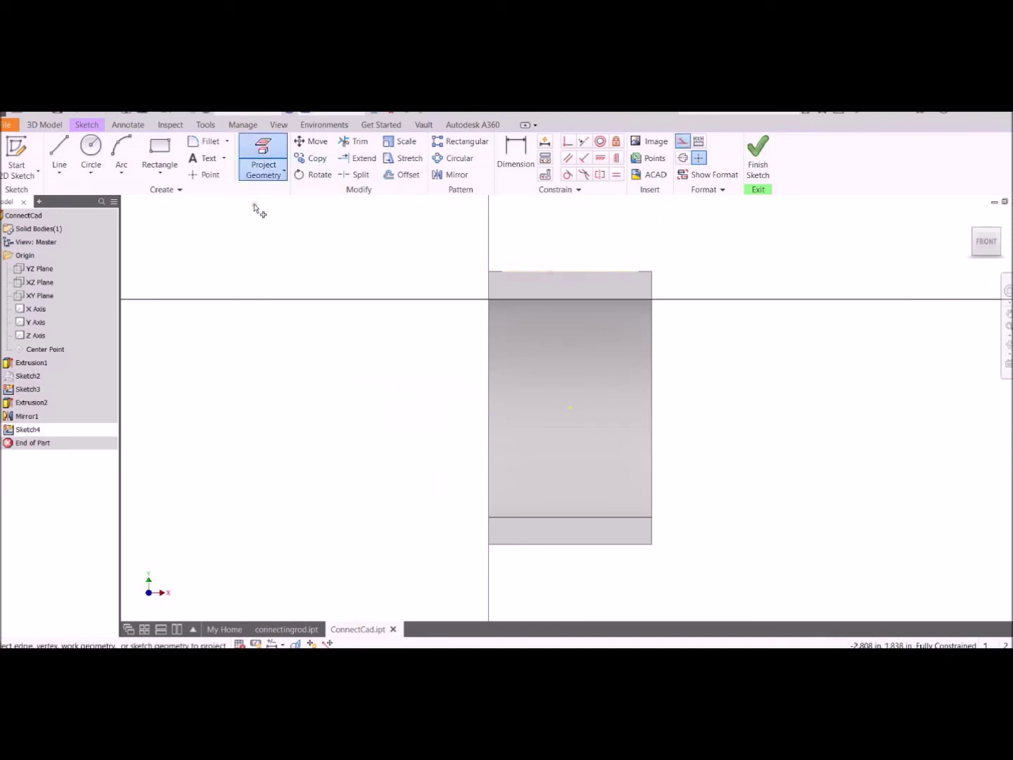
click(204, 174)
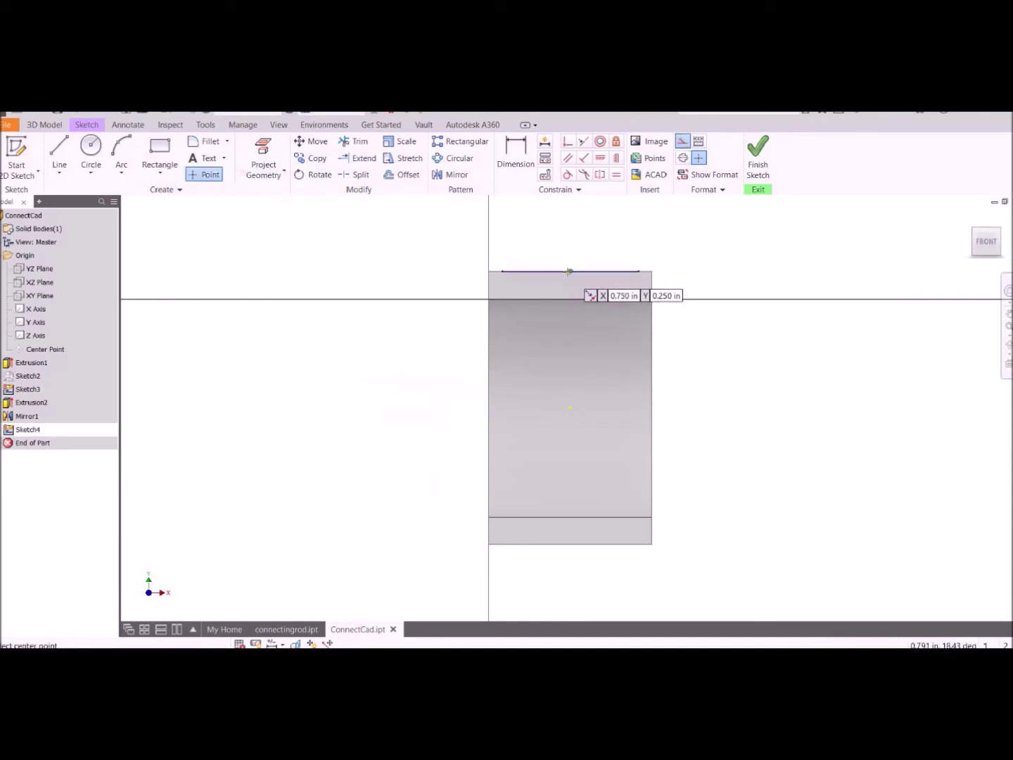
click(570, 272)
key(Escape)
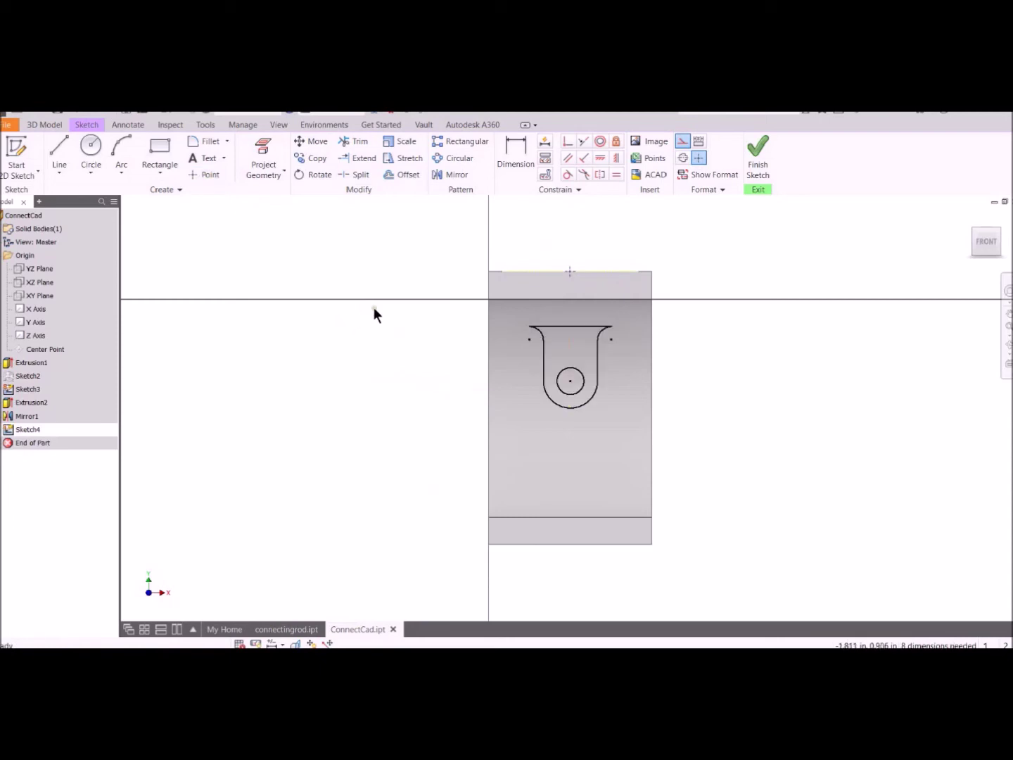
scroll(728, 325, down, 5)
scroll(727, 325, down, 2)
Step: Move the pasted ear and keyhole profiles onto the top edge midpoint and finish the sketch
click(310, 140)
mouse_move(663, 242)
mouse_down()
mouse_move(742, 281)
mouse_move(757, 308)
mouse_up()
drag(672, 324, 738, 350)
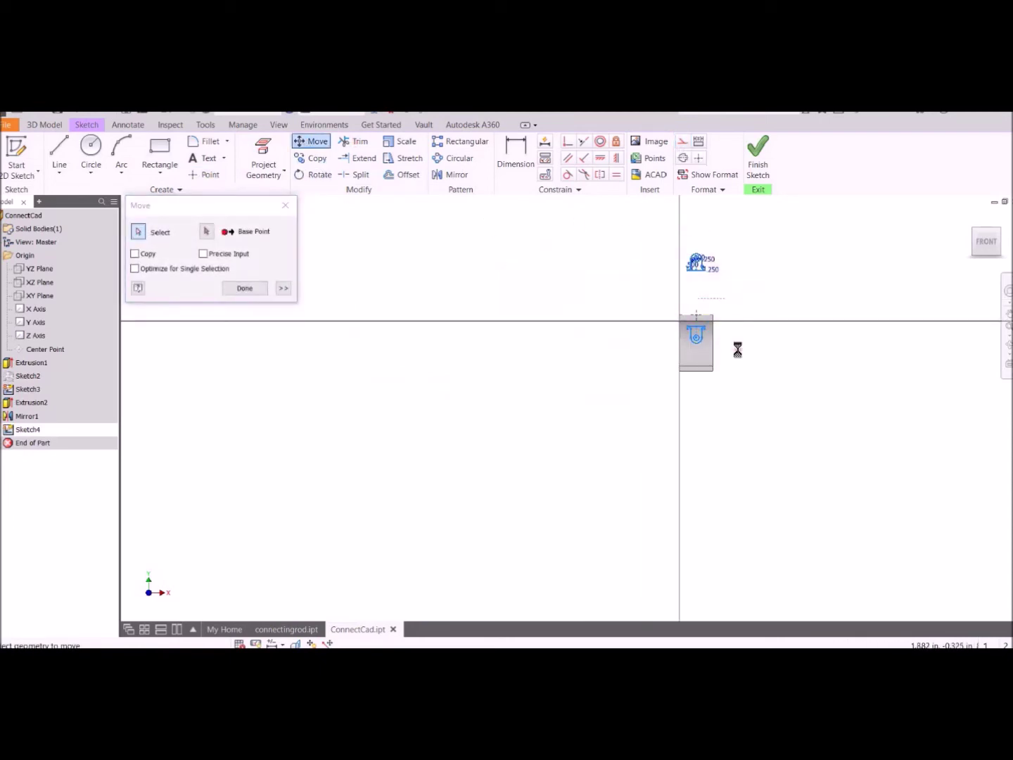
click(236, 232)
scroll(696, 270, up, 2)
click(696, 271)
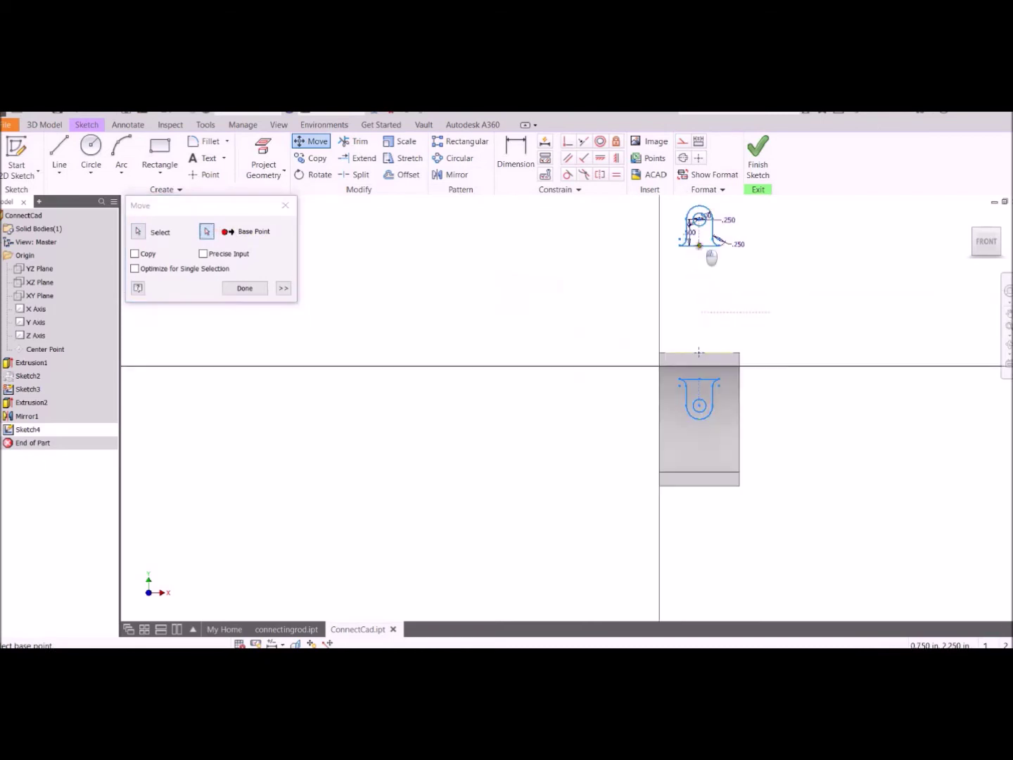
click(451, 406)
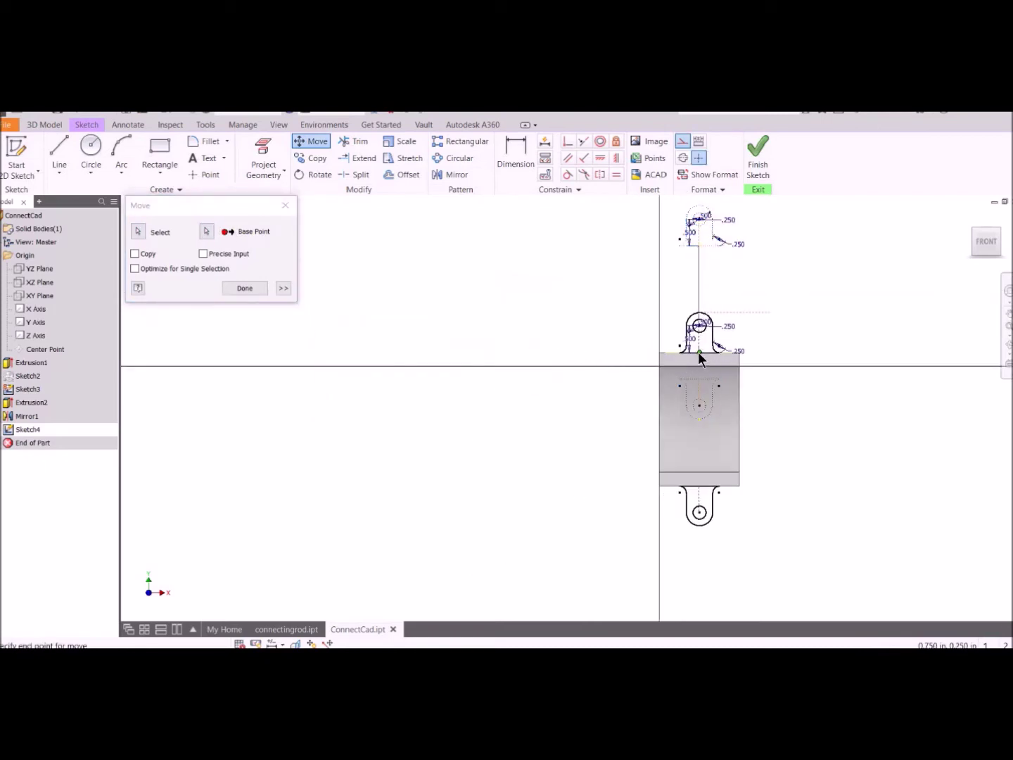
click(698, 352)
click(757, 161)
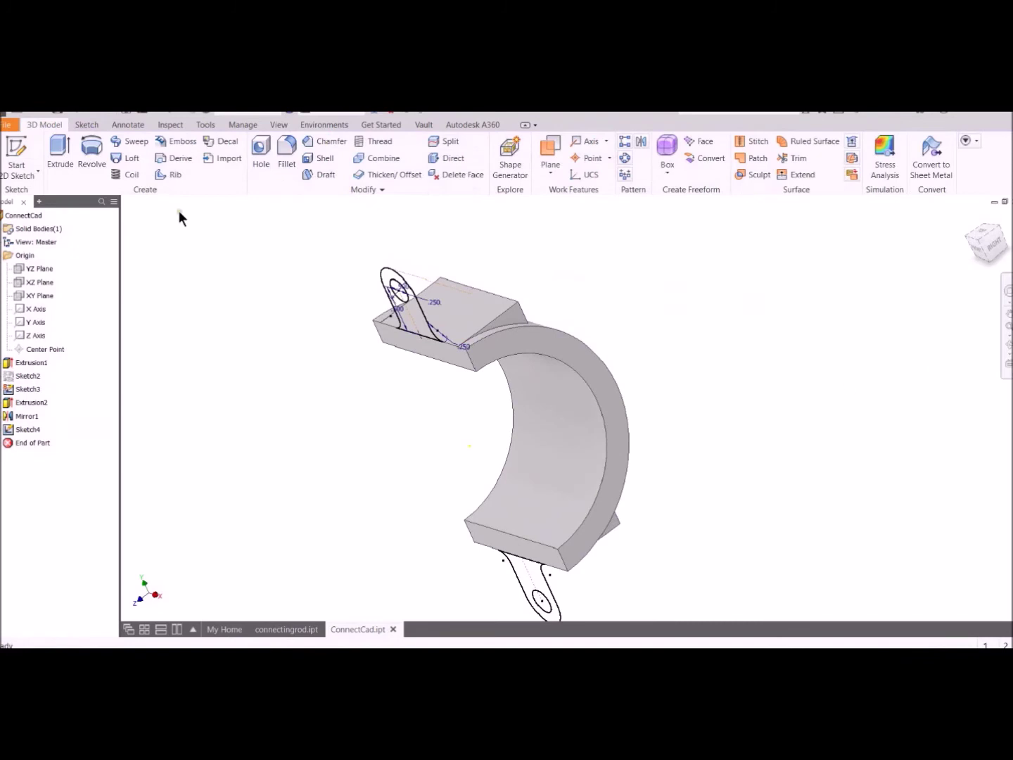
Step: Extrude the upper and lower ear profiles 0.75 in the reversed direction, joined to the cap
click(60, 151)
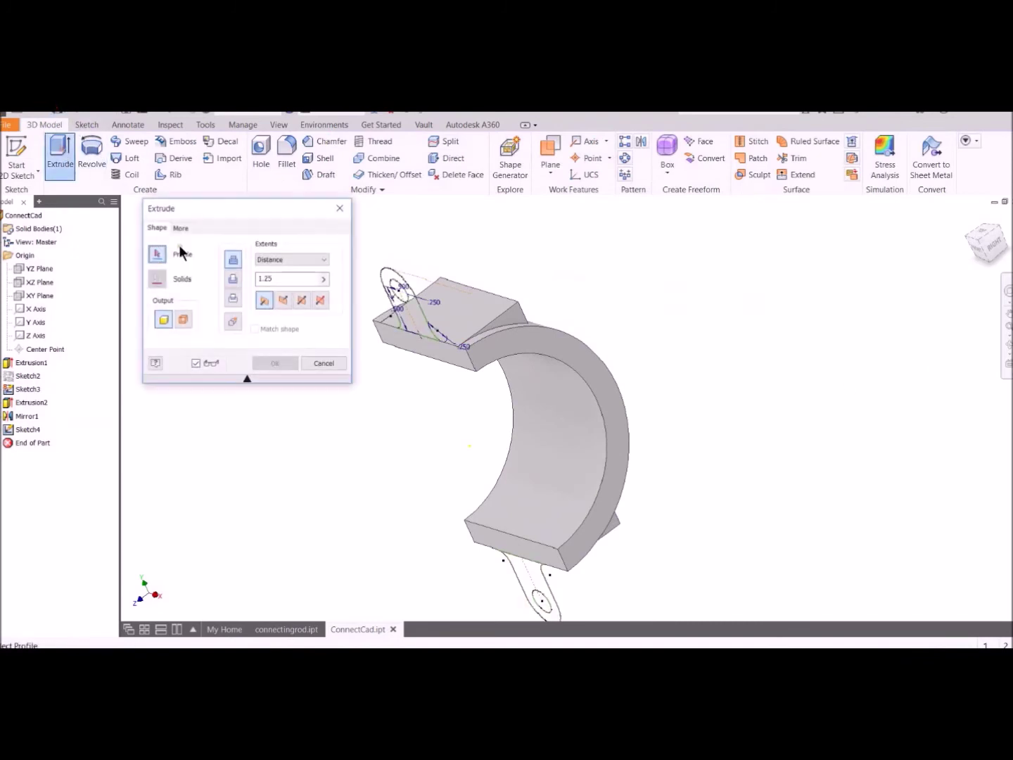
click(405, 310)
click(542, 607)
click(283, 300)
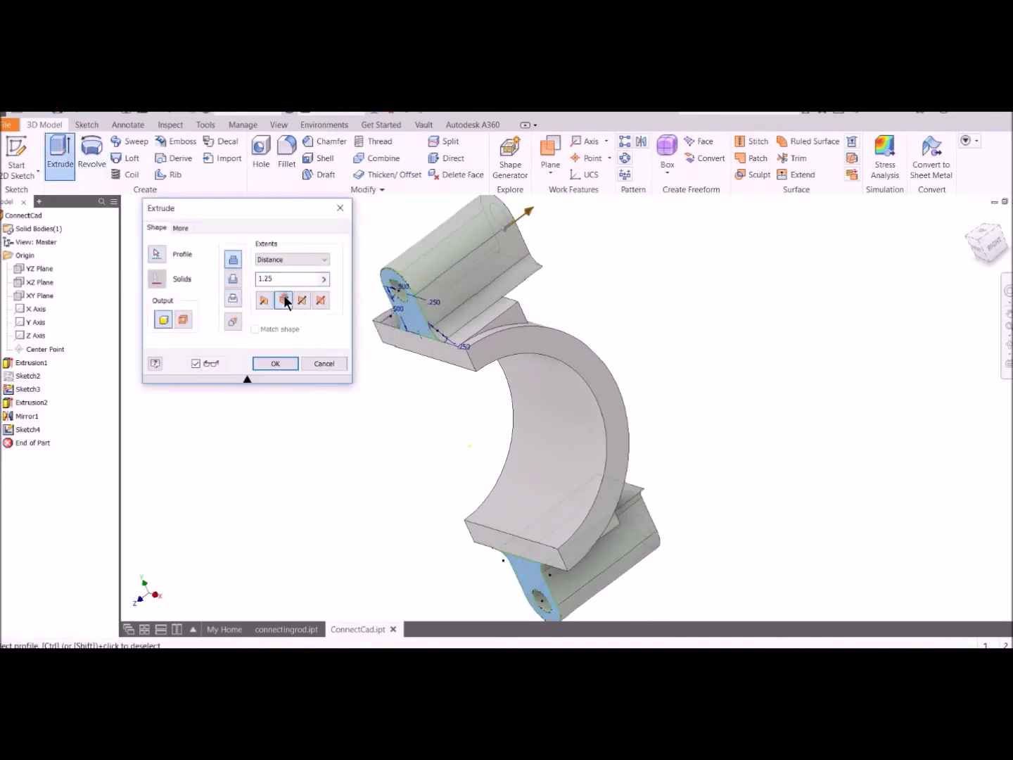
double_click(282, 278)
text(0.75)
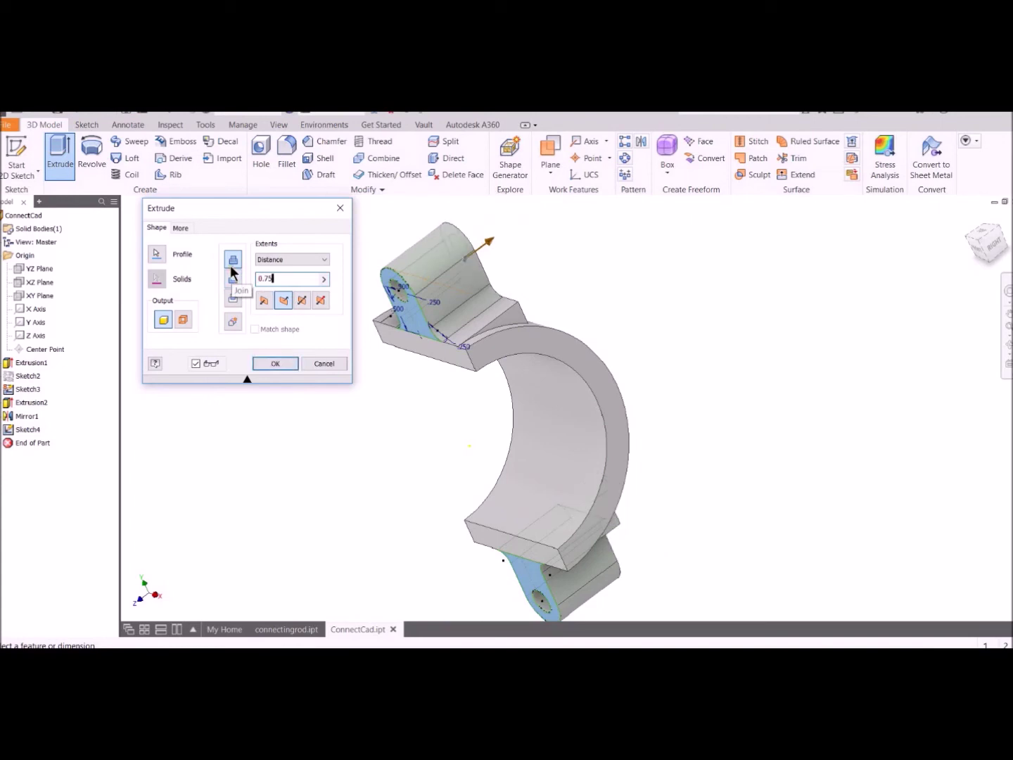
click(271, 363)
mouse_move(748, 436)
shift+middle_down()
mouse_move(682, 446)
mouse_move(739, 414)
shift+middle_up()
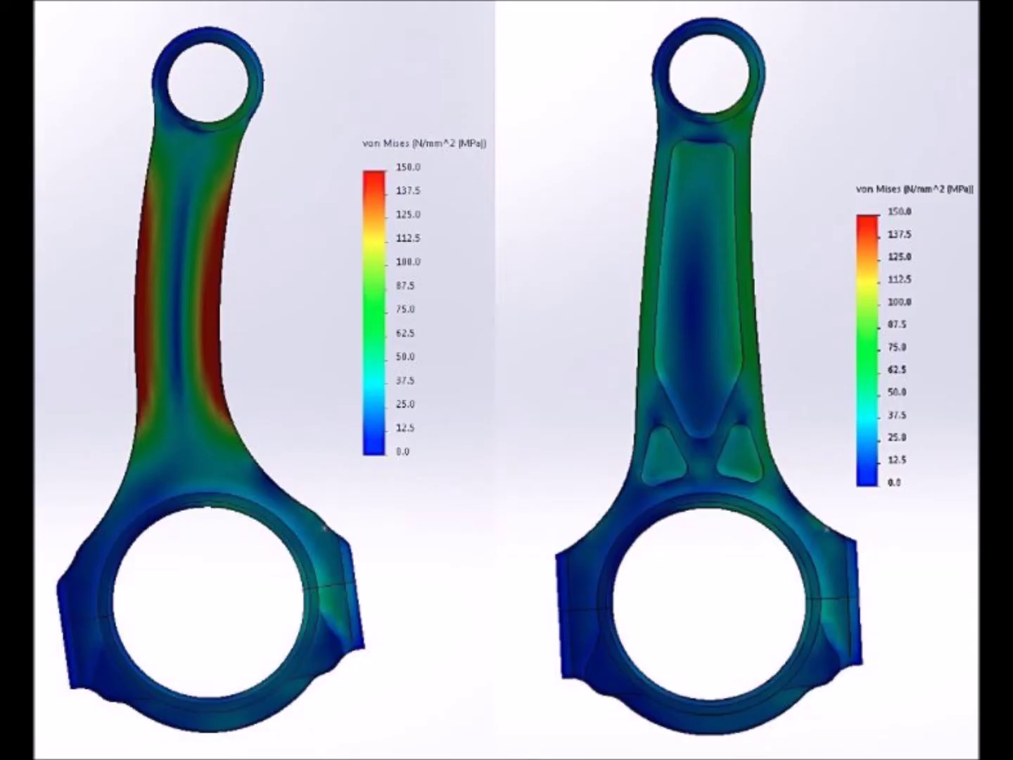